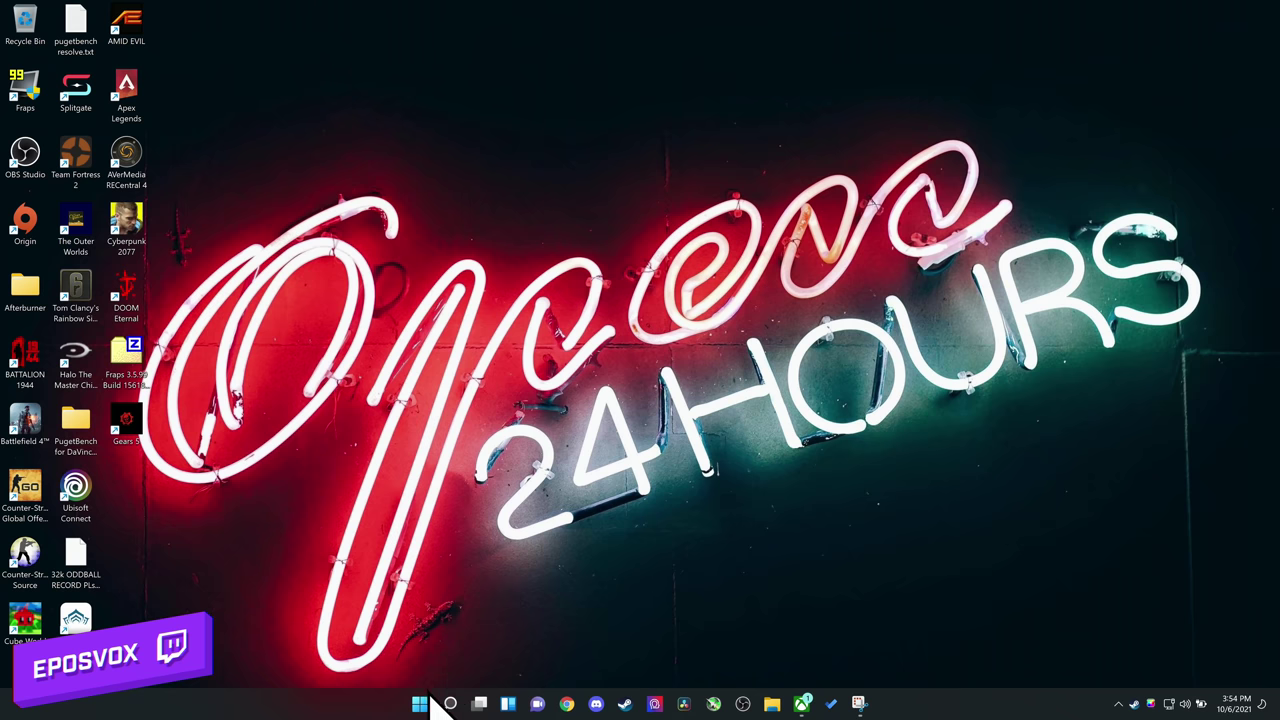
Open the desktop background options in the Windows personalization settings.
left_click(420, 704)
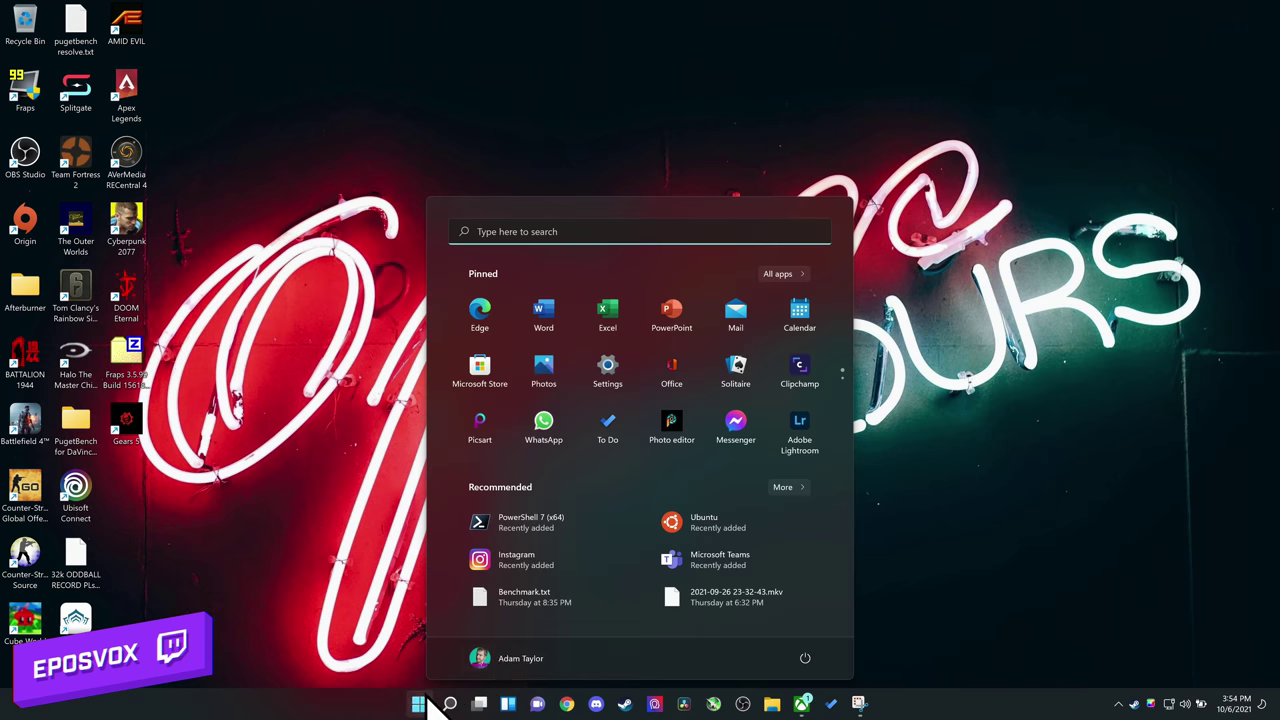
left_click(602, 374)
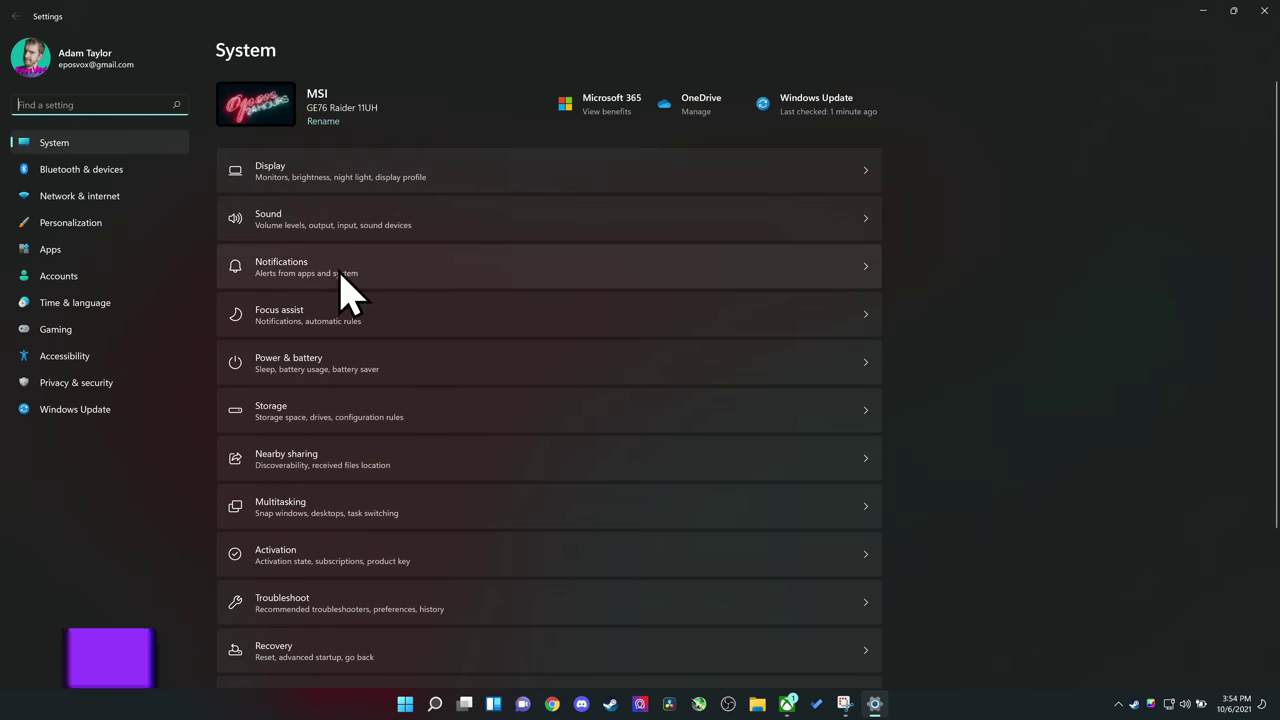
left_click(118, 229)
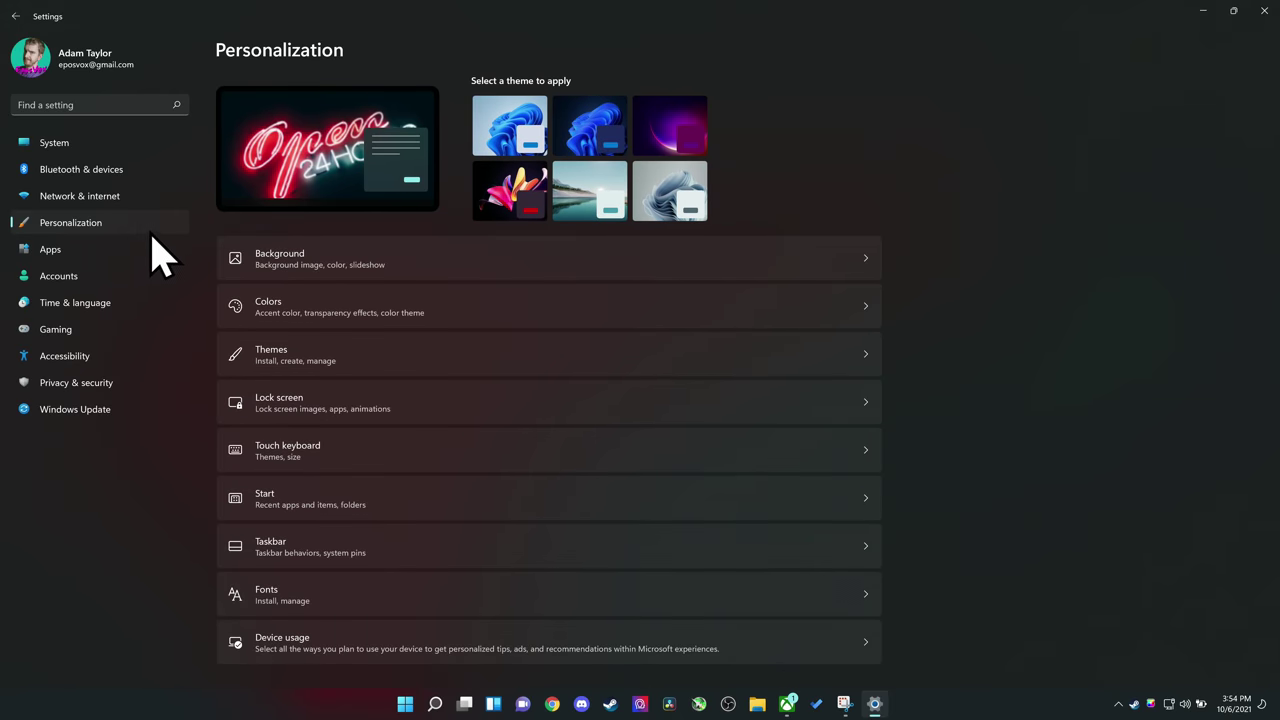
left_click(480, 270)
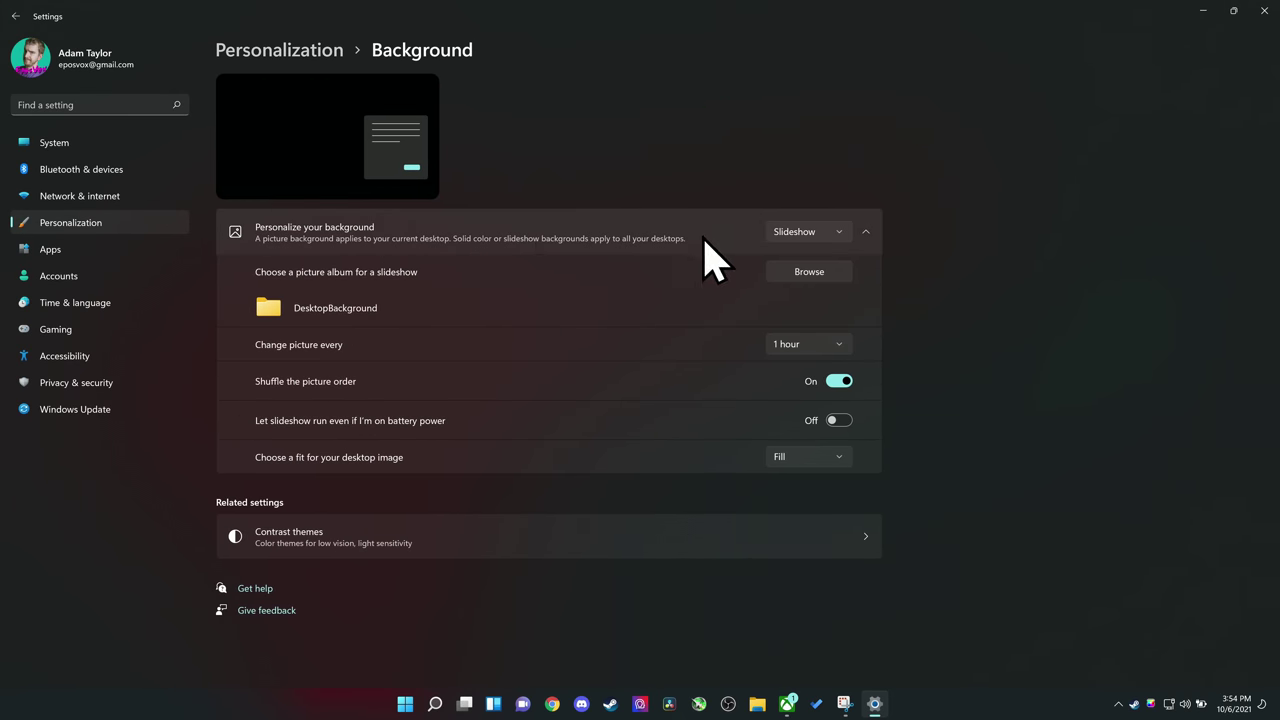
Set the desktop background to the solid color Seafoam teal, and switch the background type to Picture.
left_click(808, 236)
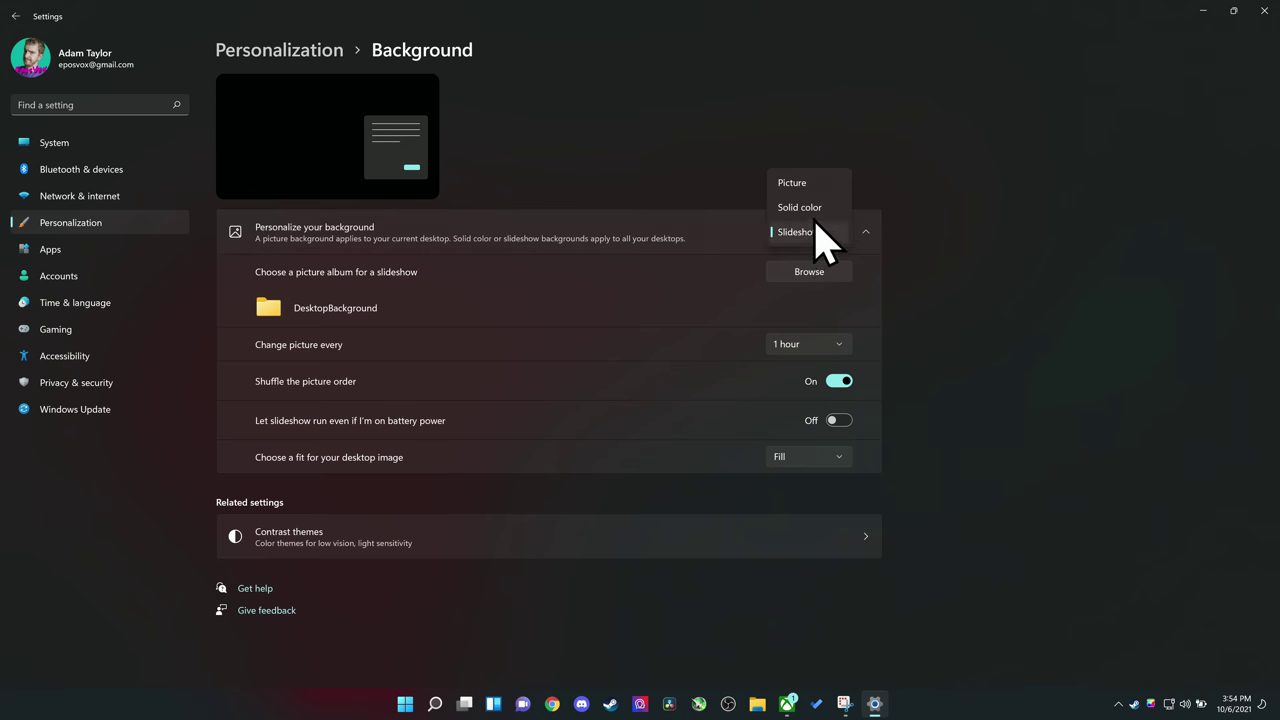
left_click(812, 208)
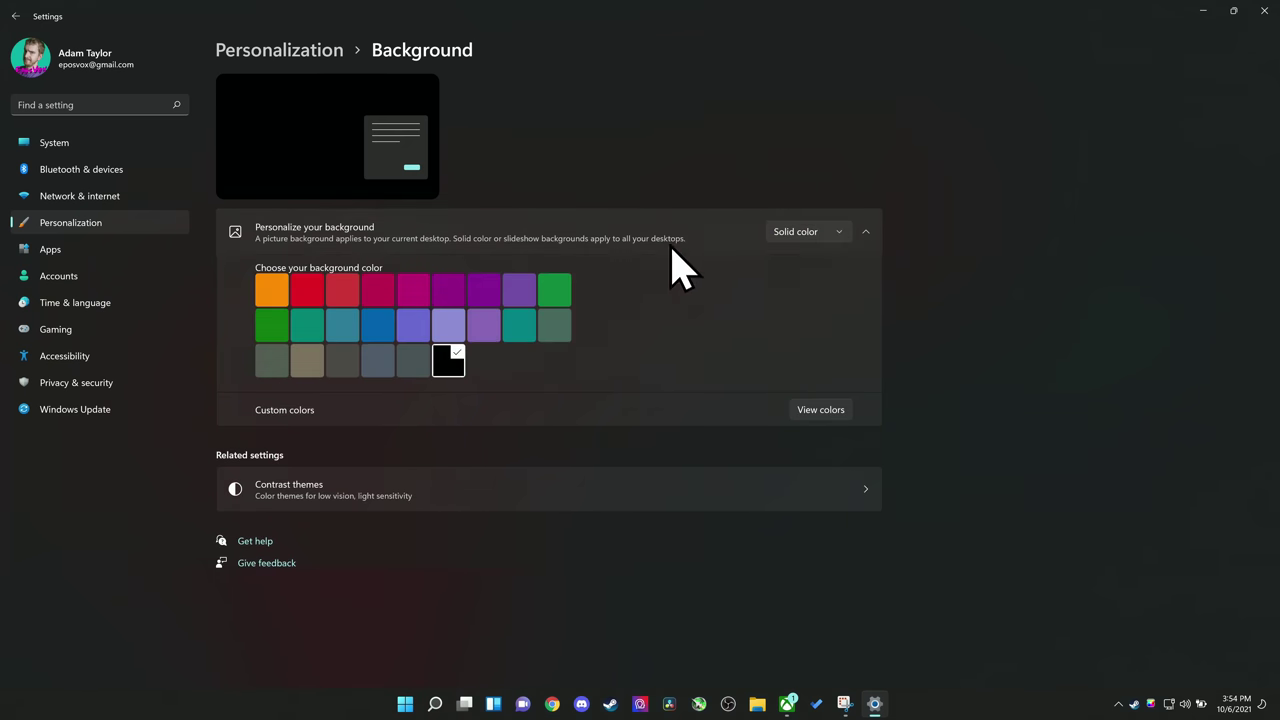
left_click(519, 326)
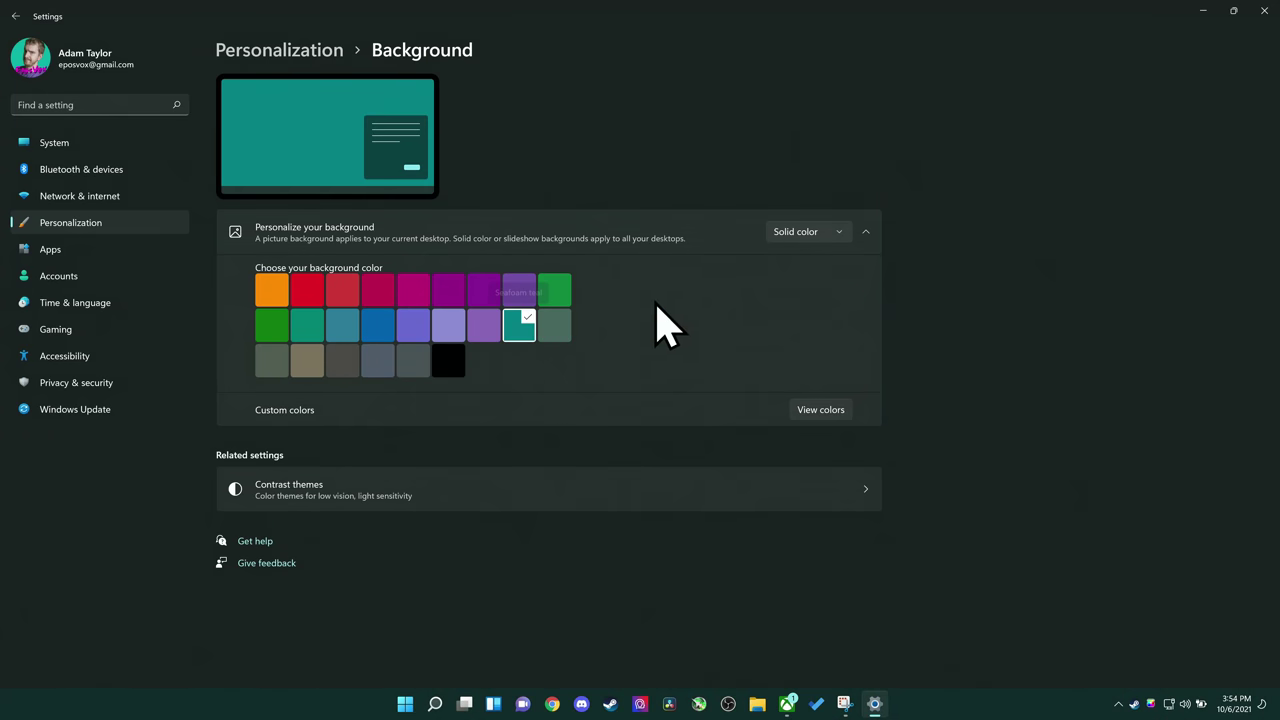
left_click(802, 234)
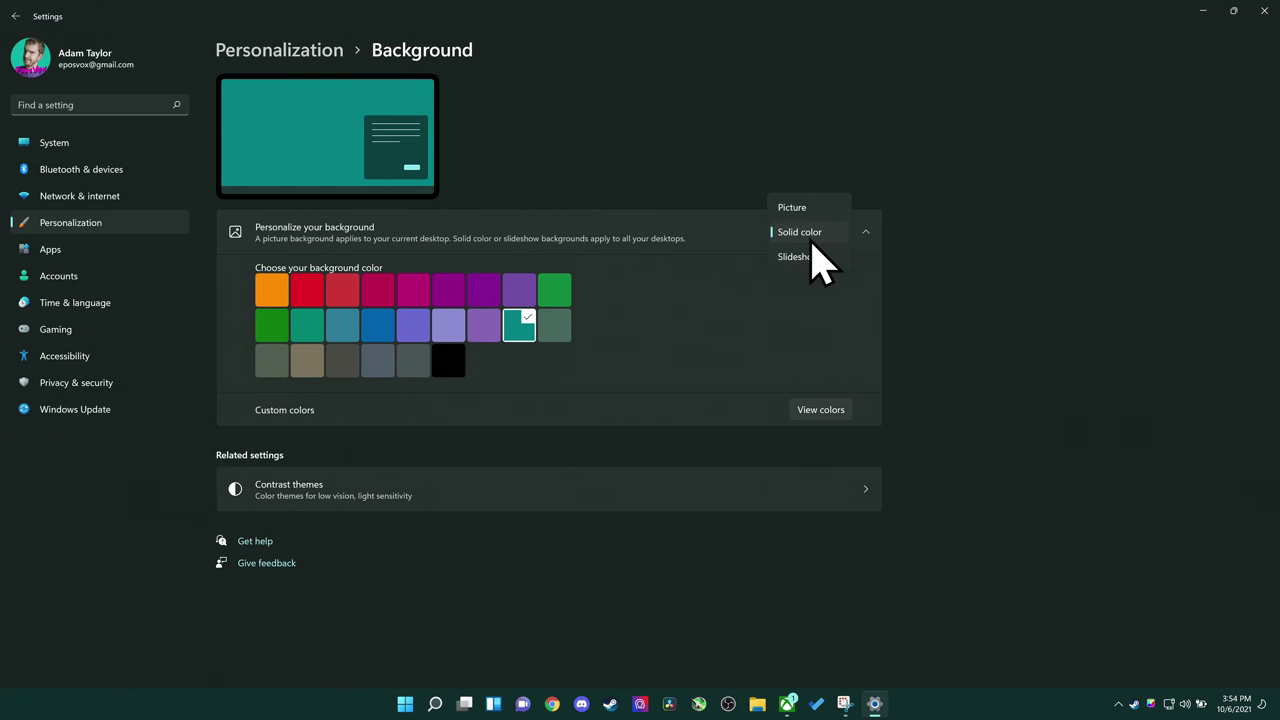
left_click(800, 208)
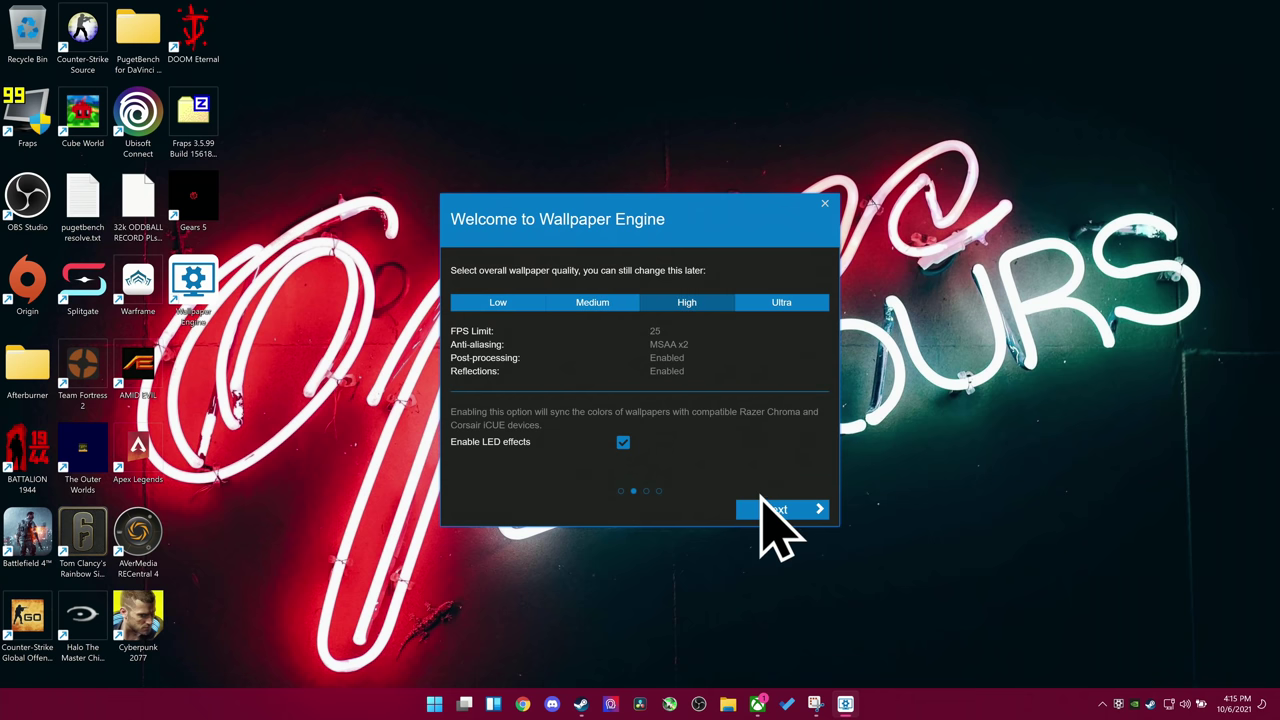
In Wallpaper Engine, set the wallpaper quality to Ultra and apply the Ion Fury - Title Screen and Stranger Things 3 Starcourt wallpapers.
left_click(781, 304)
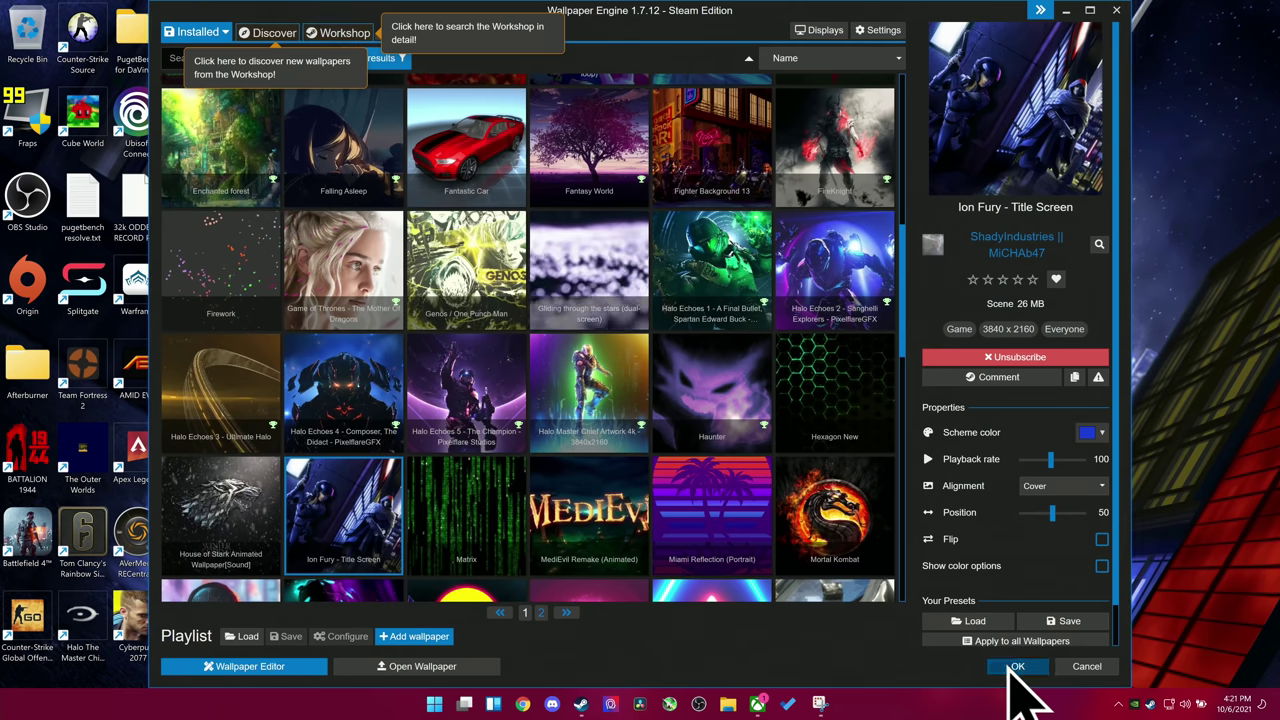
left_click(1015, 666)
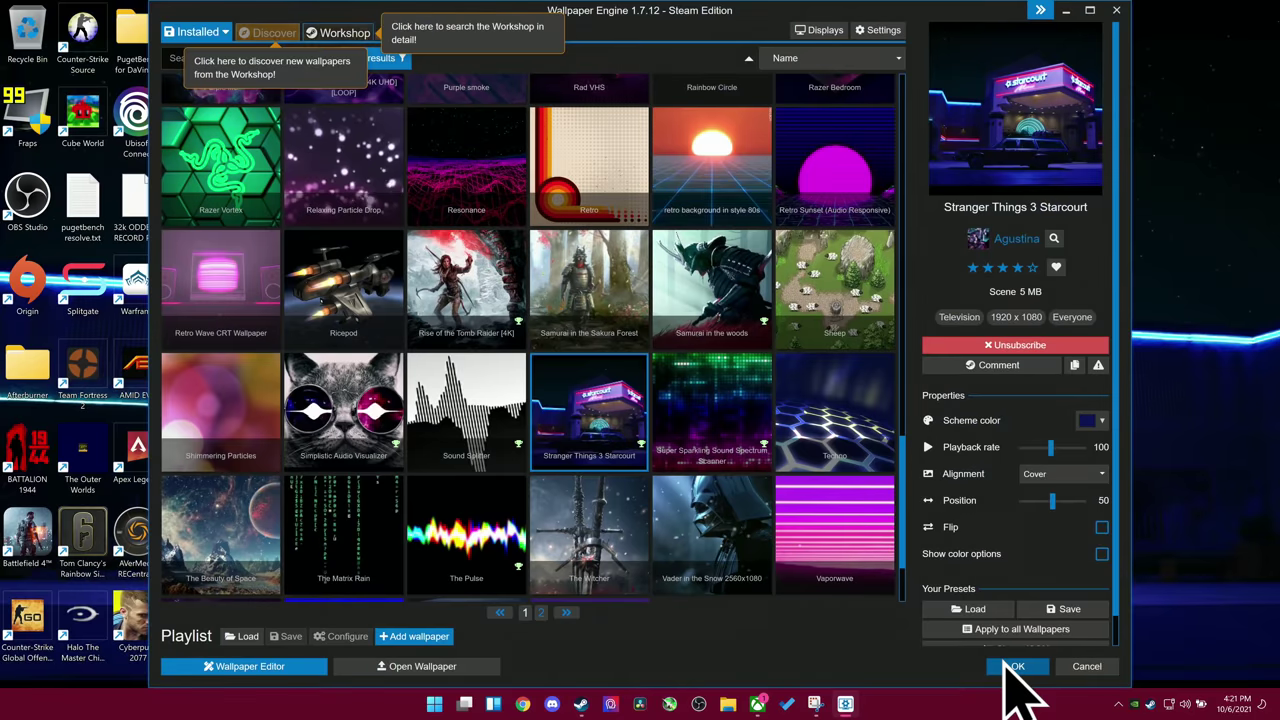
left_click(1015, 666)
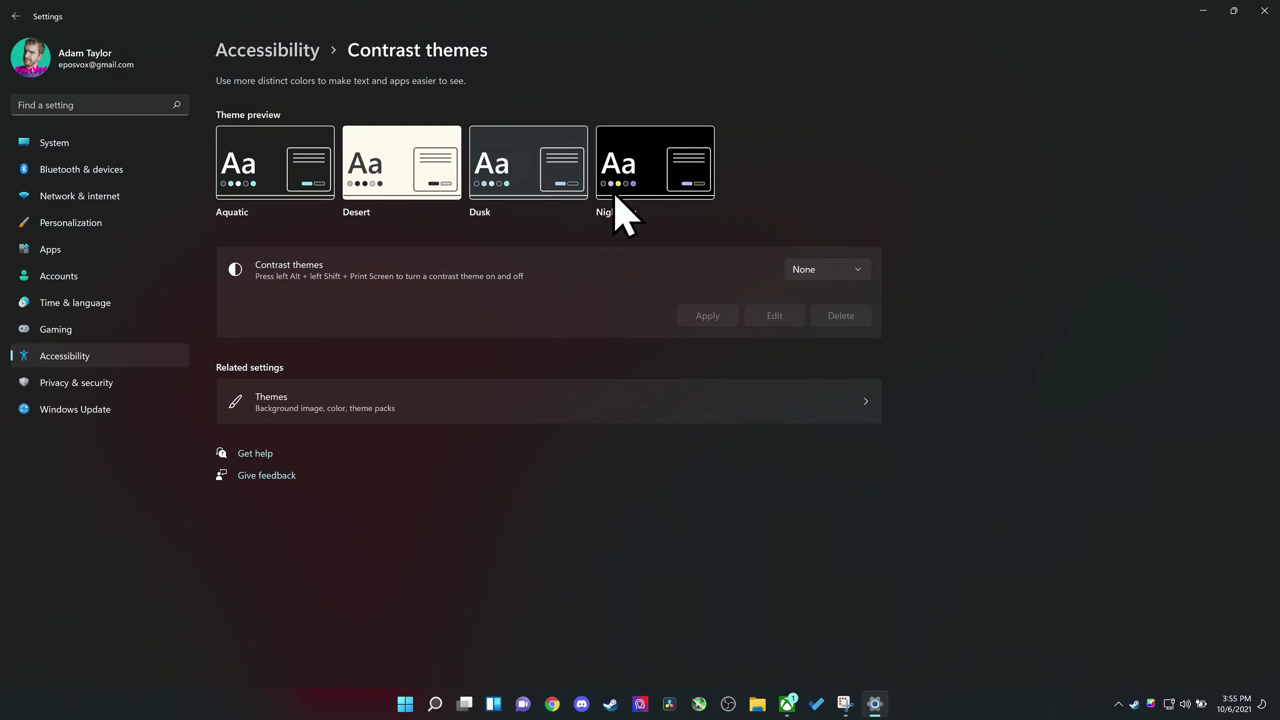
In the Windows contrast theme settings, apply the Aquatic theme and set the contrast theme back to None.
left_click(825, 271)
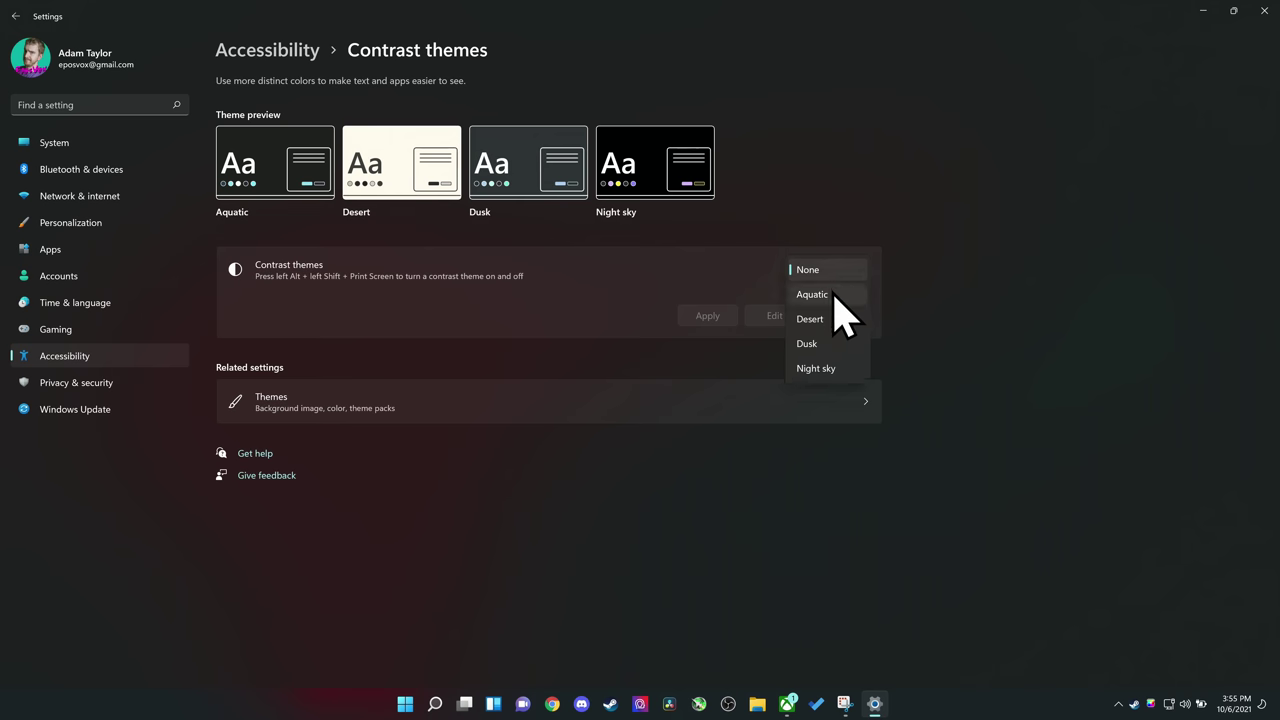
left_click(830, 298)
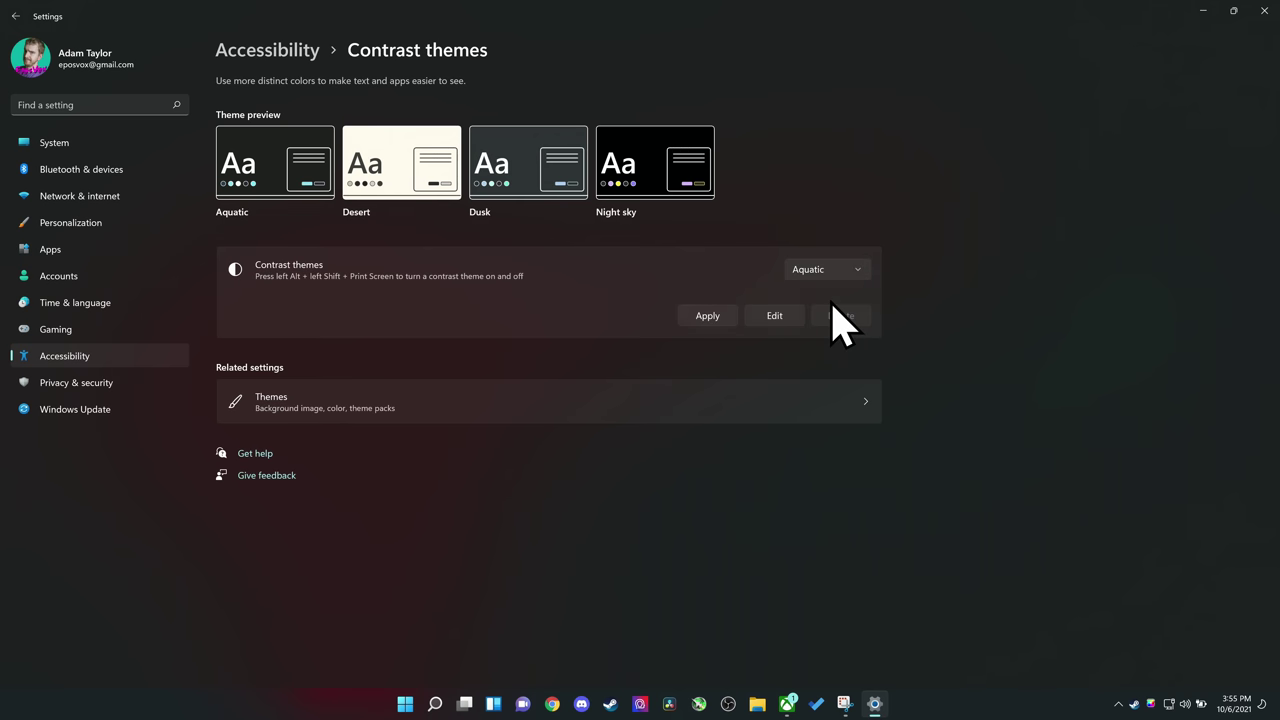
left_click(726, 314)
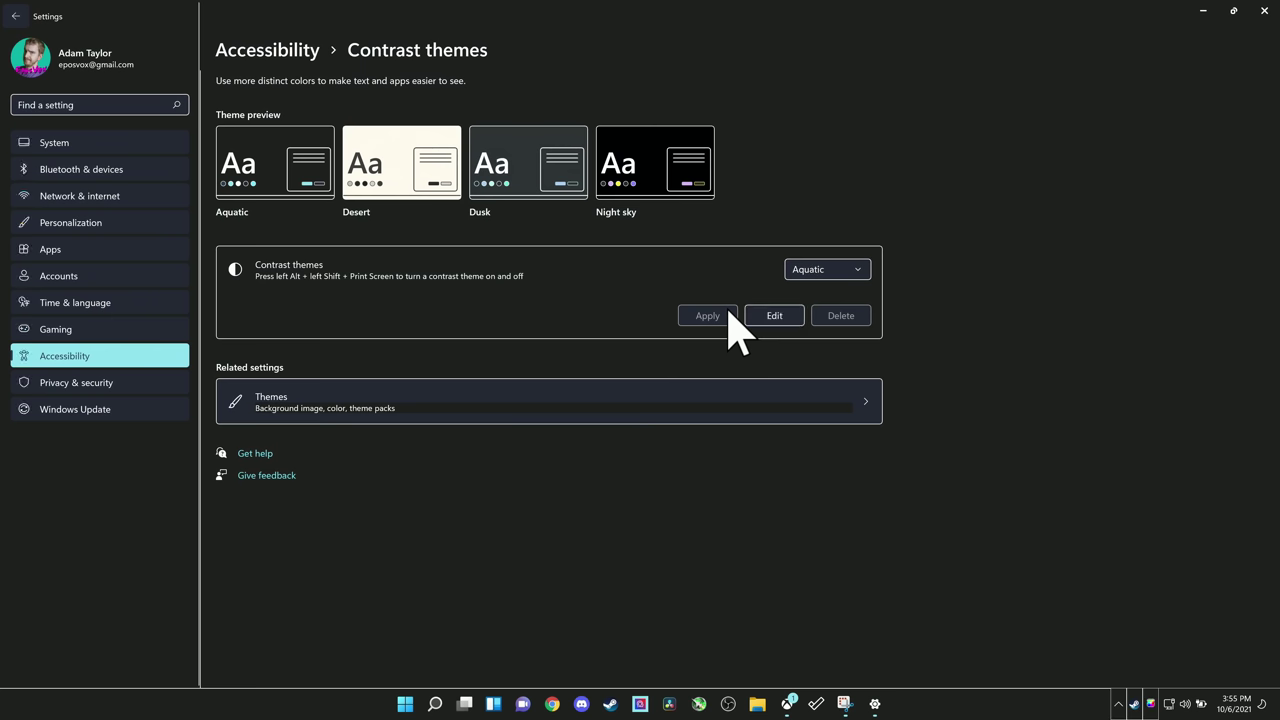
left_click(812, 272)
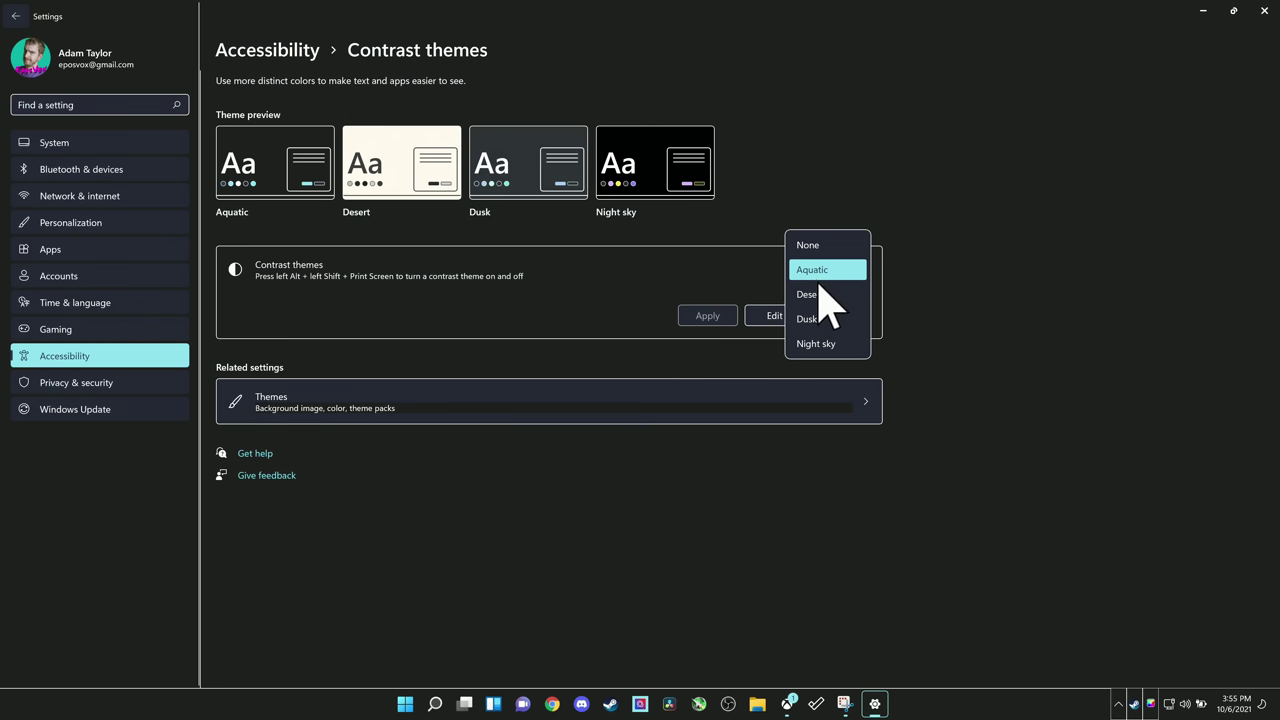
left_click(812, 250)
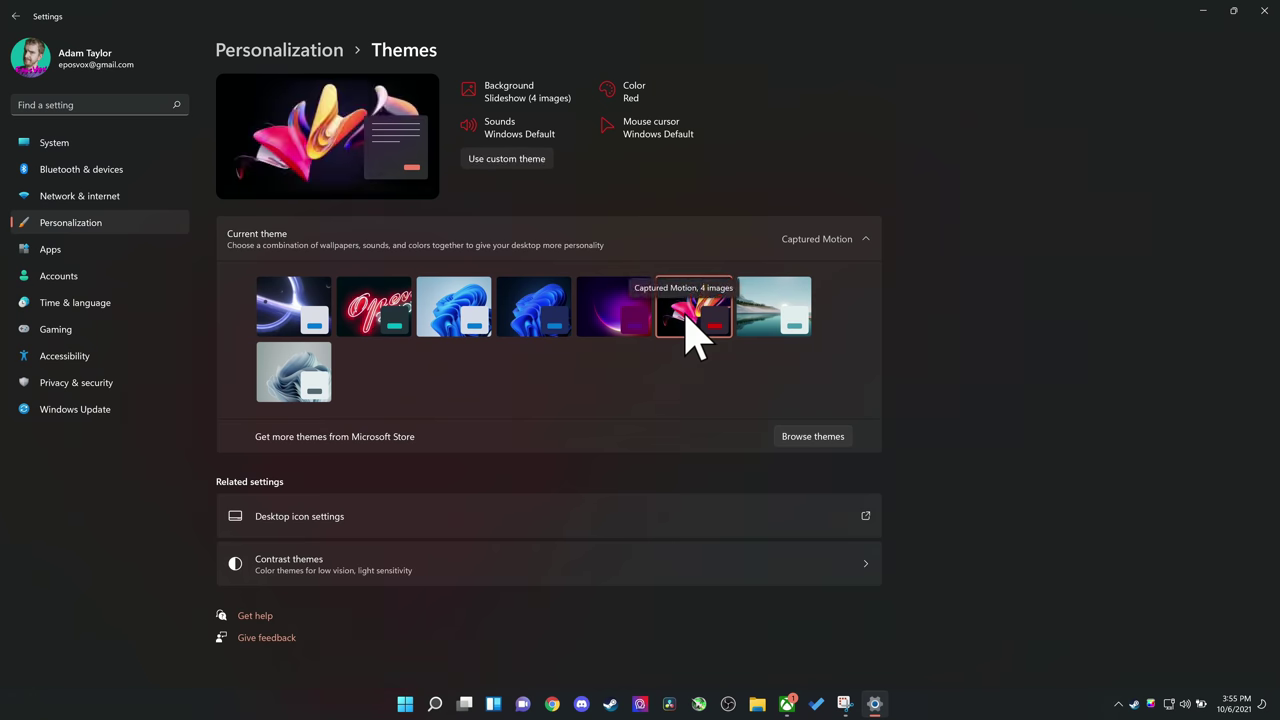
In the Colors settings, switch the mode to Light and back to Dark, and turn transparency effects off and on again.
left_click(308, 300)
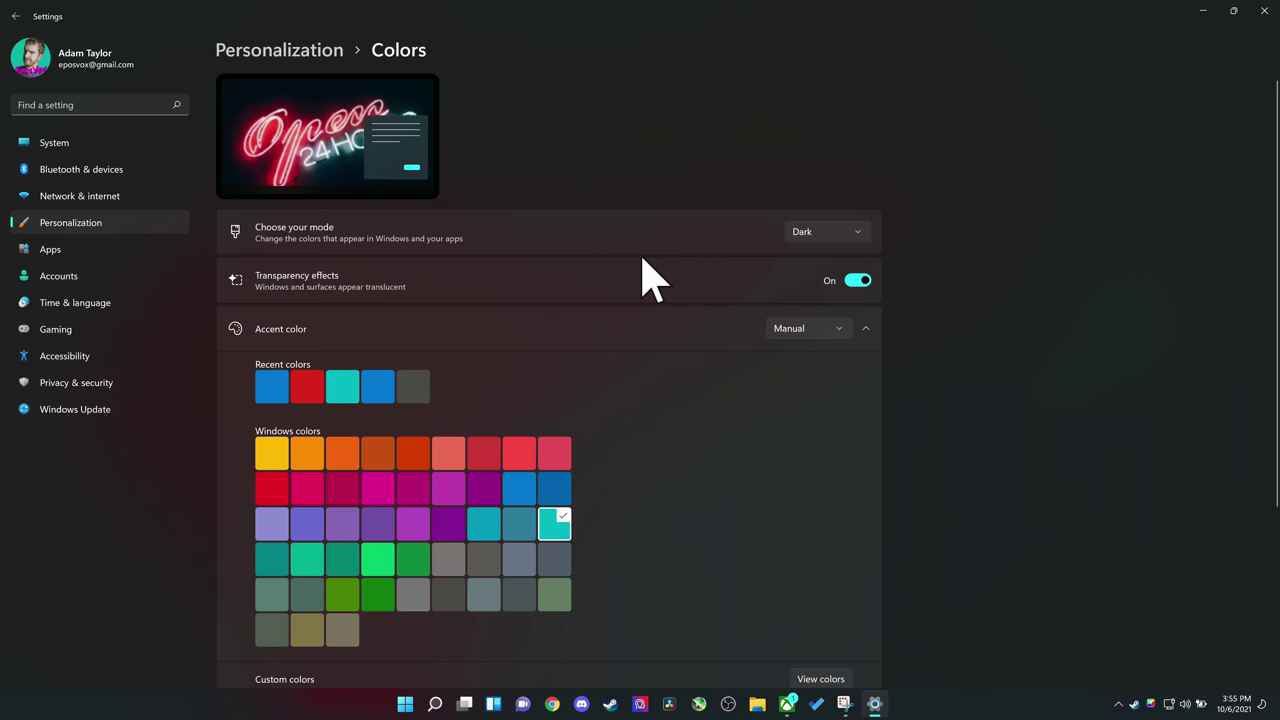
left_click(816, 236)
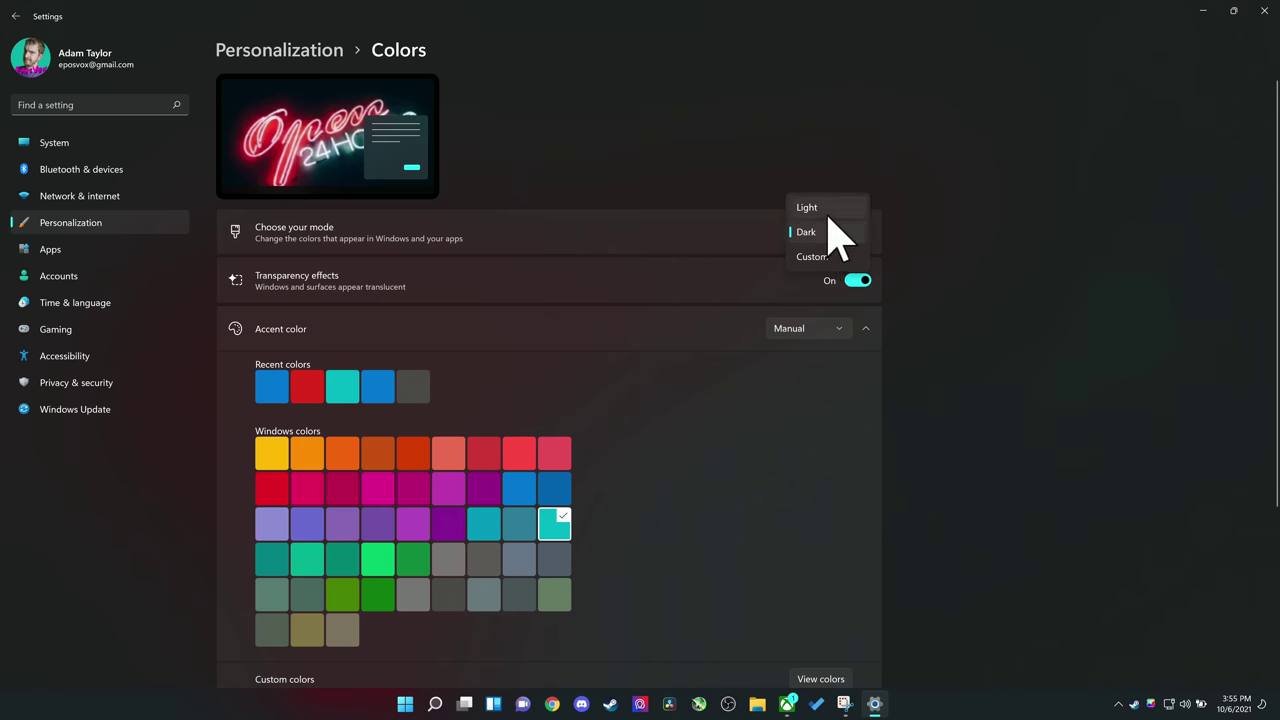
left_click(831, 208)
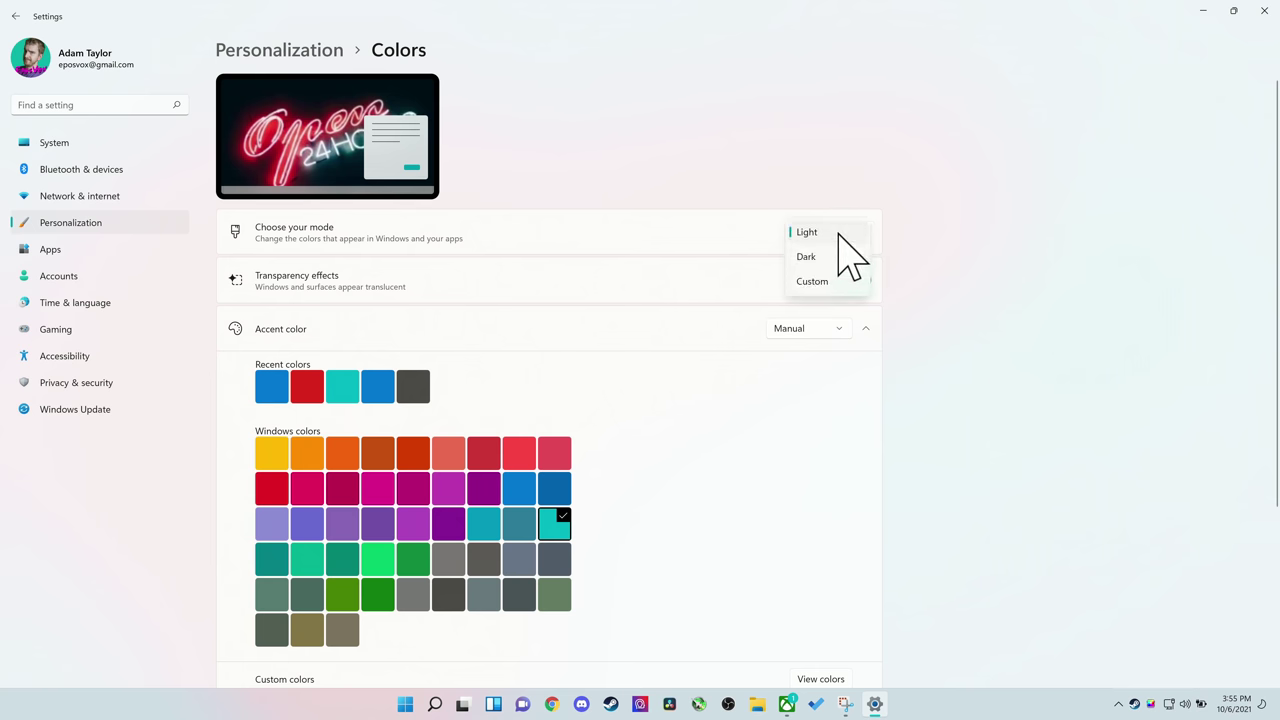
left_click(839, 255)
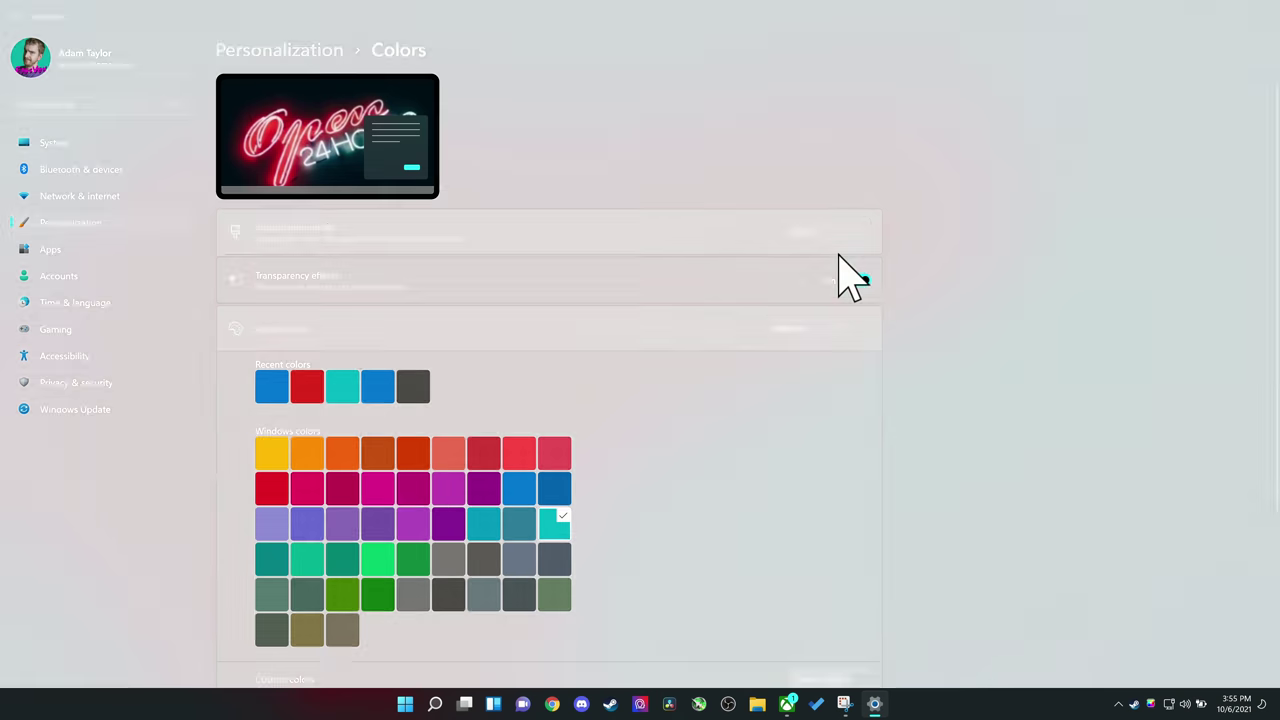
left_click(858, 281)
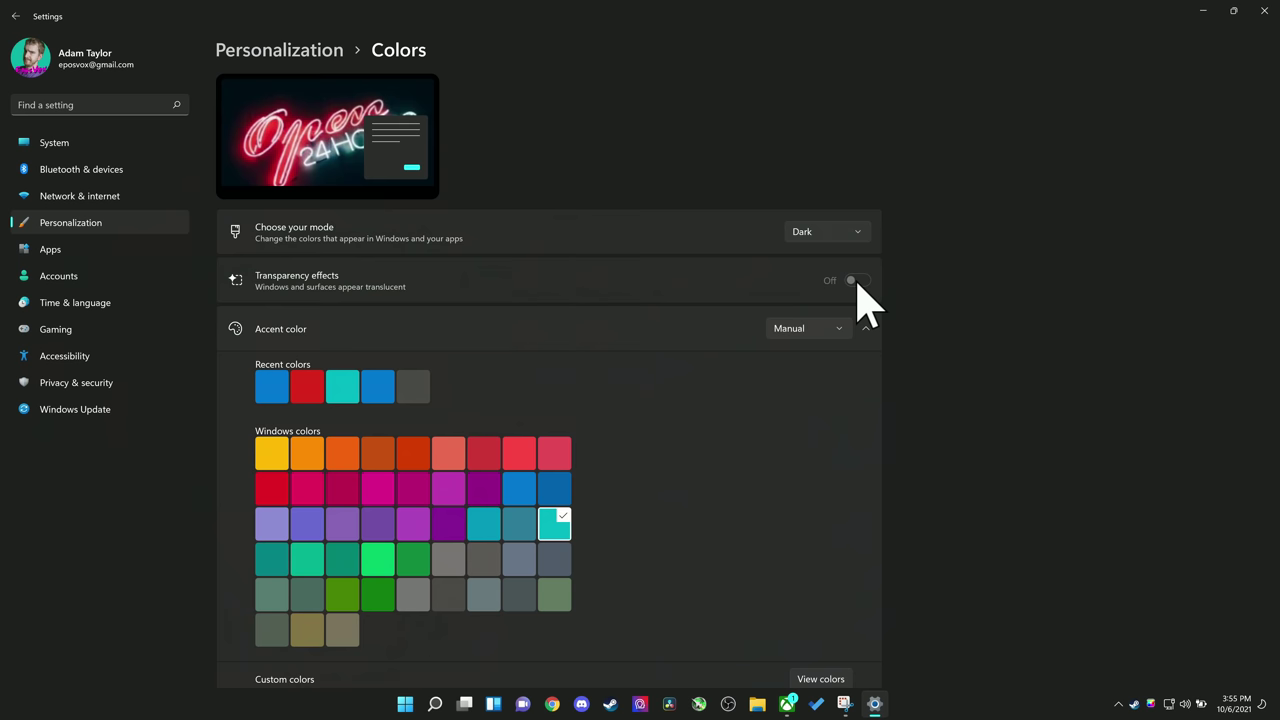
left_click(858, 281)
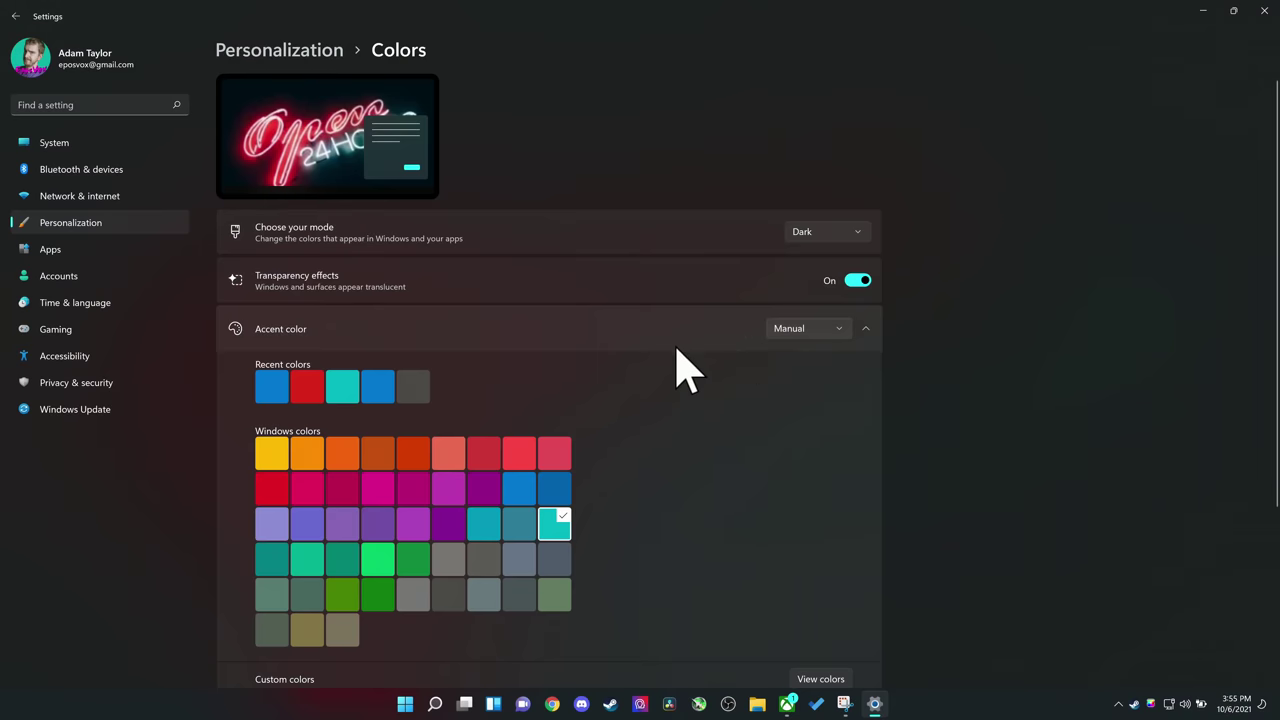
Choose the pinkish-red Windows color beside the bright red as the accent color, keeping the accent selection on Manual.
left_click(318, 493)
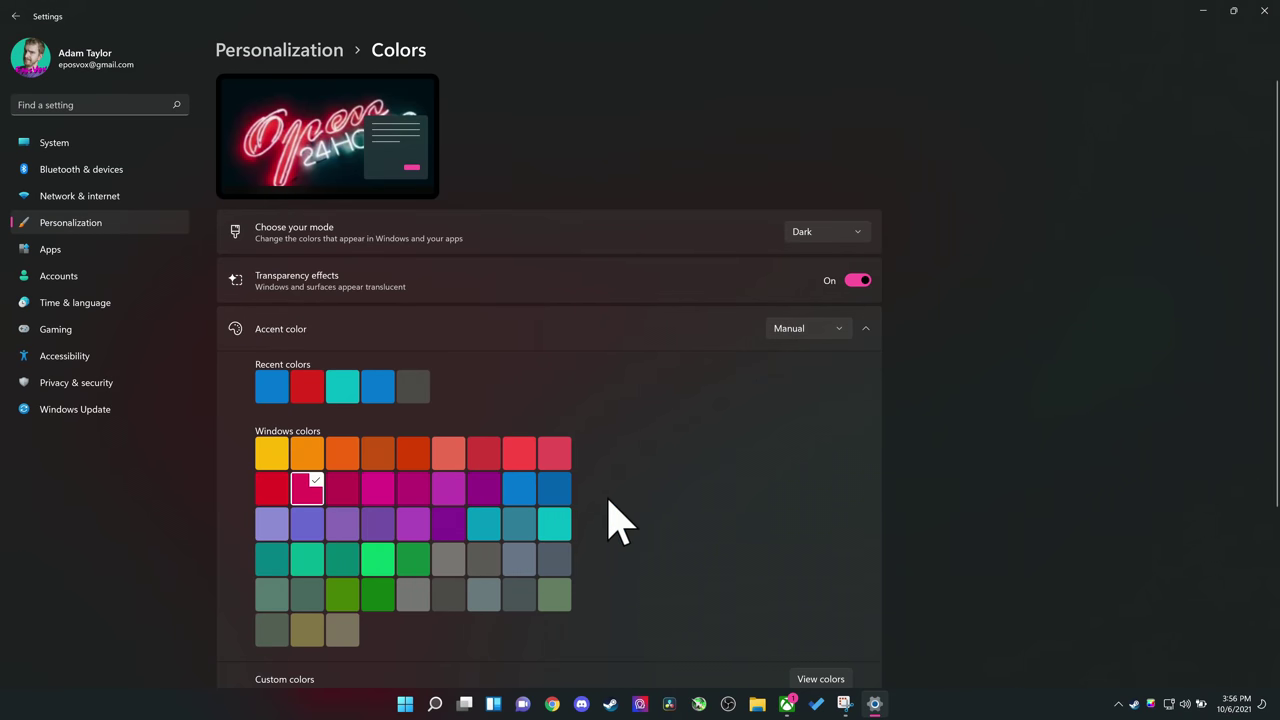
scroll(610, 521, "down", 1)
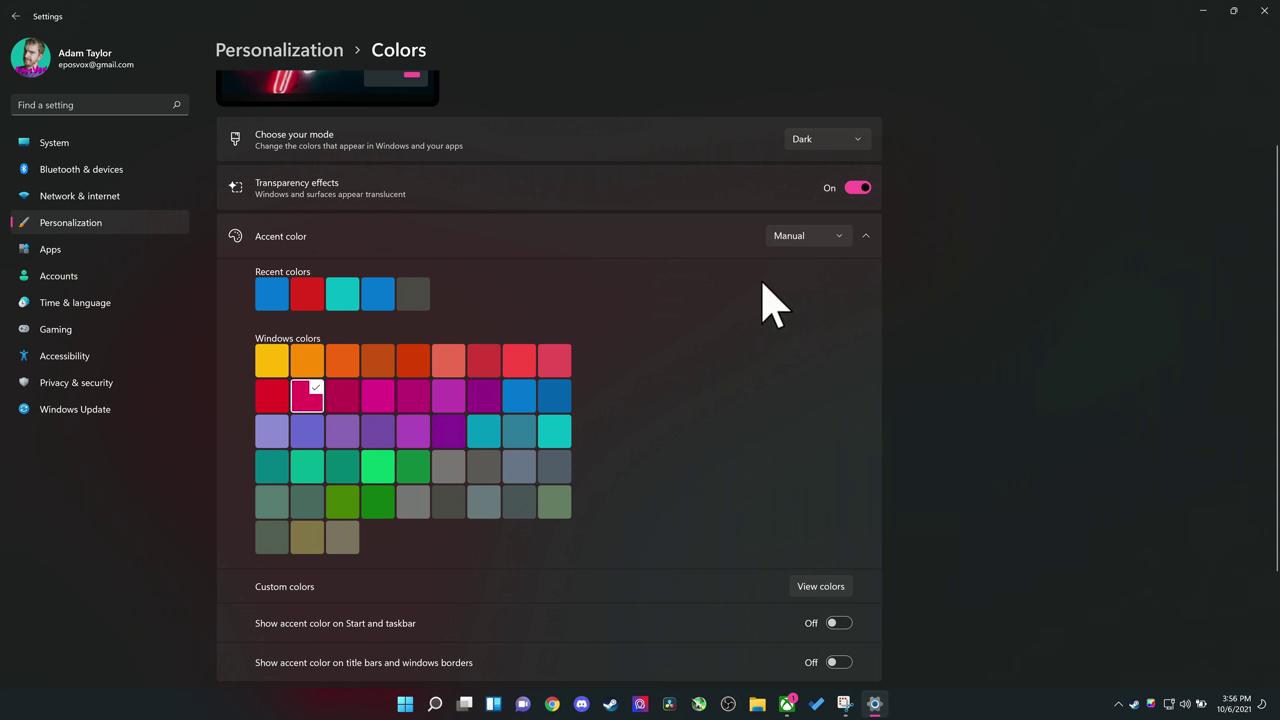
left_click(798, 240)
left_click(805, 236)
Show the accent color on Start and the taskbar, and check it on the Start menu.
scroll(840, 490, "down", 3)
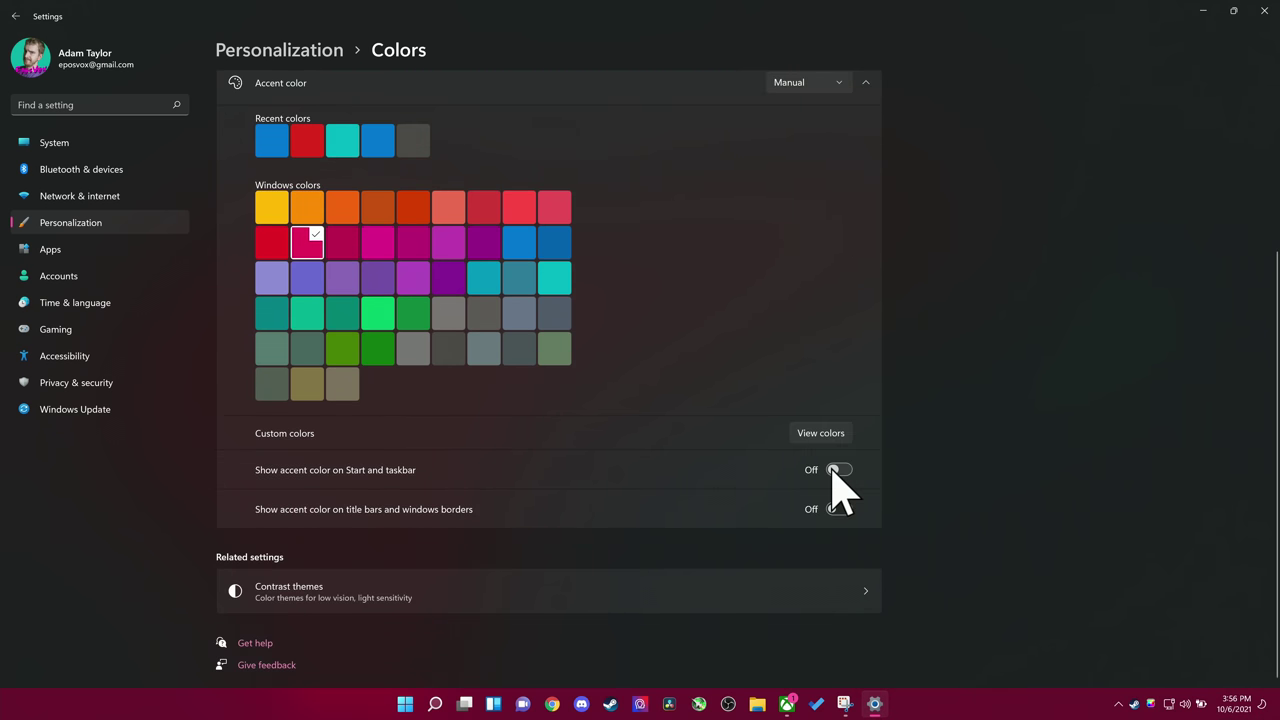
left_click(403, 704)
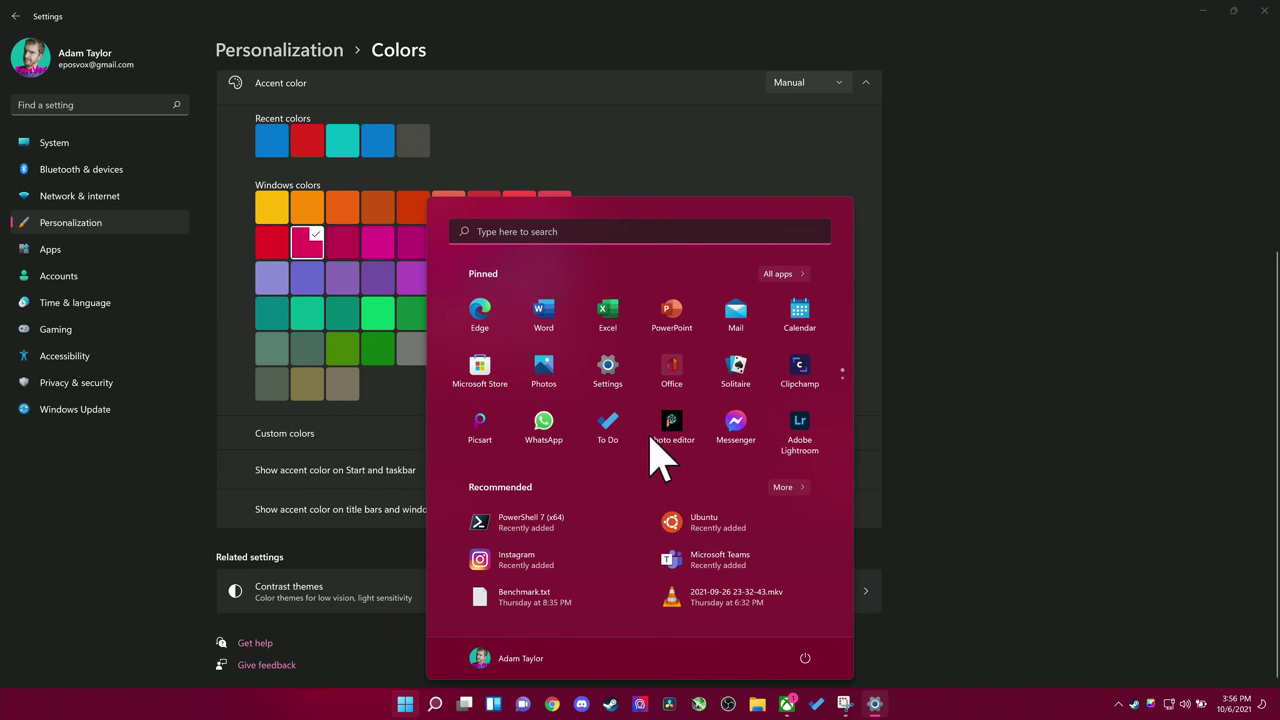
left_click(885, 436)
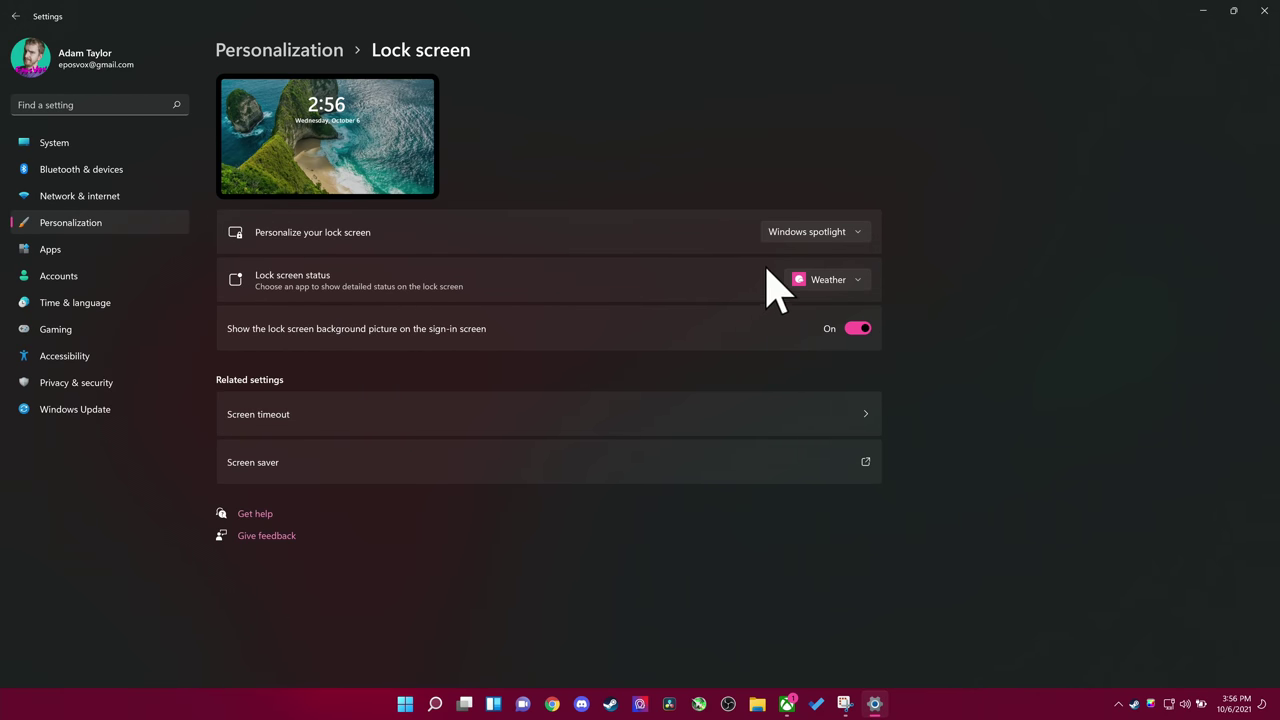
Set the lock screen background type to Picture.
left_click(800, 240)
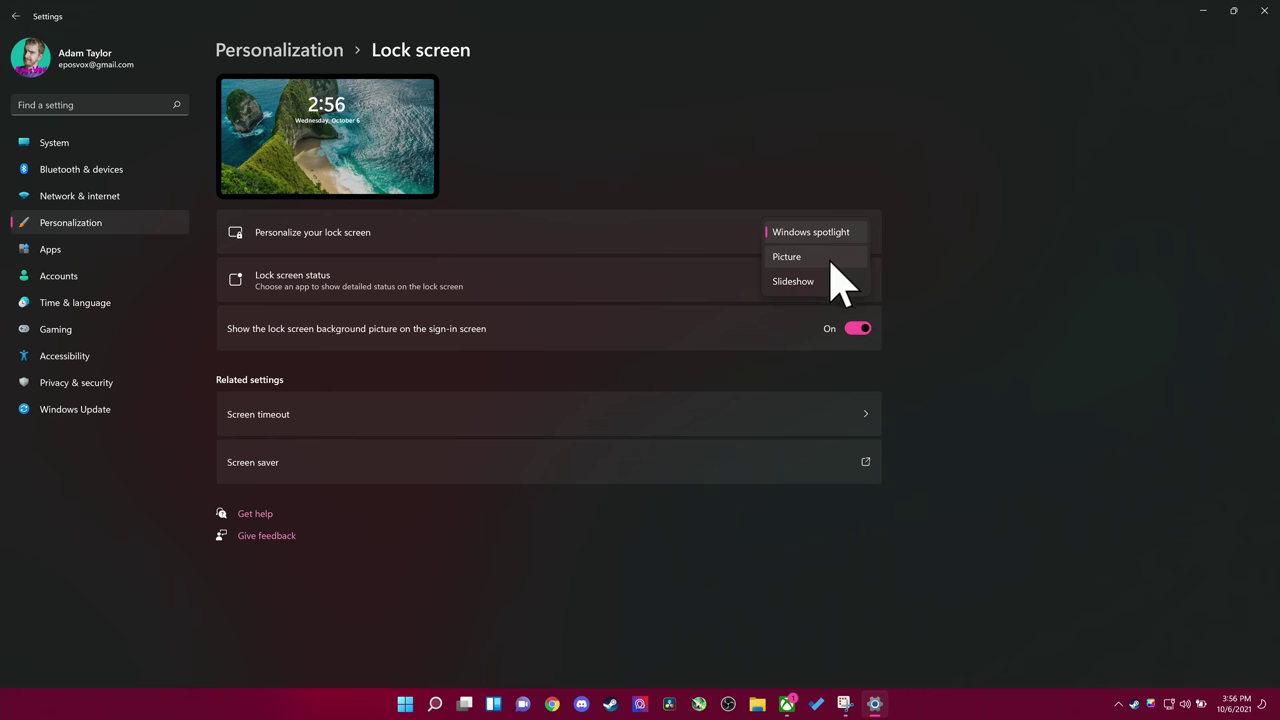
left_click(830, 258)
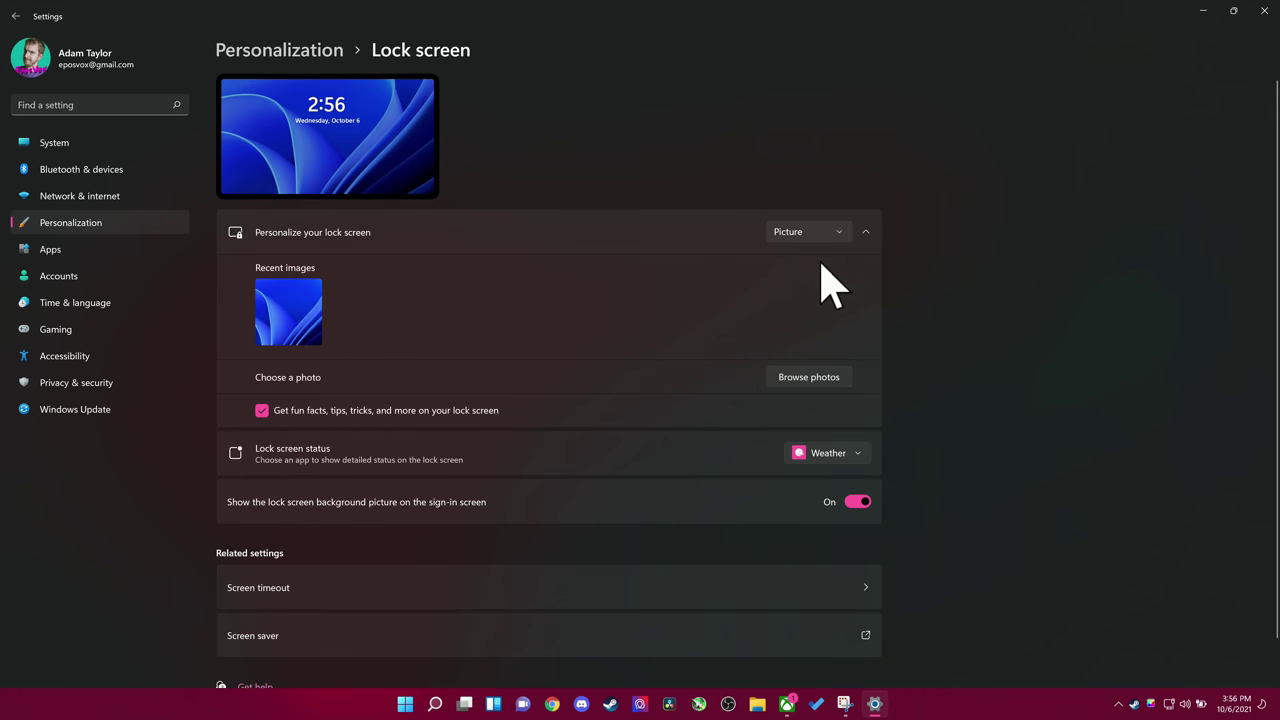
left_click(780, 377)
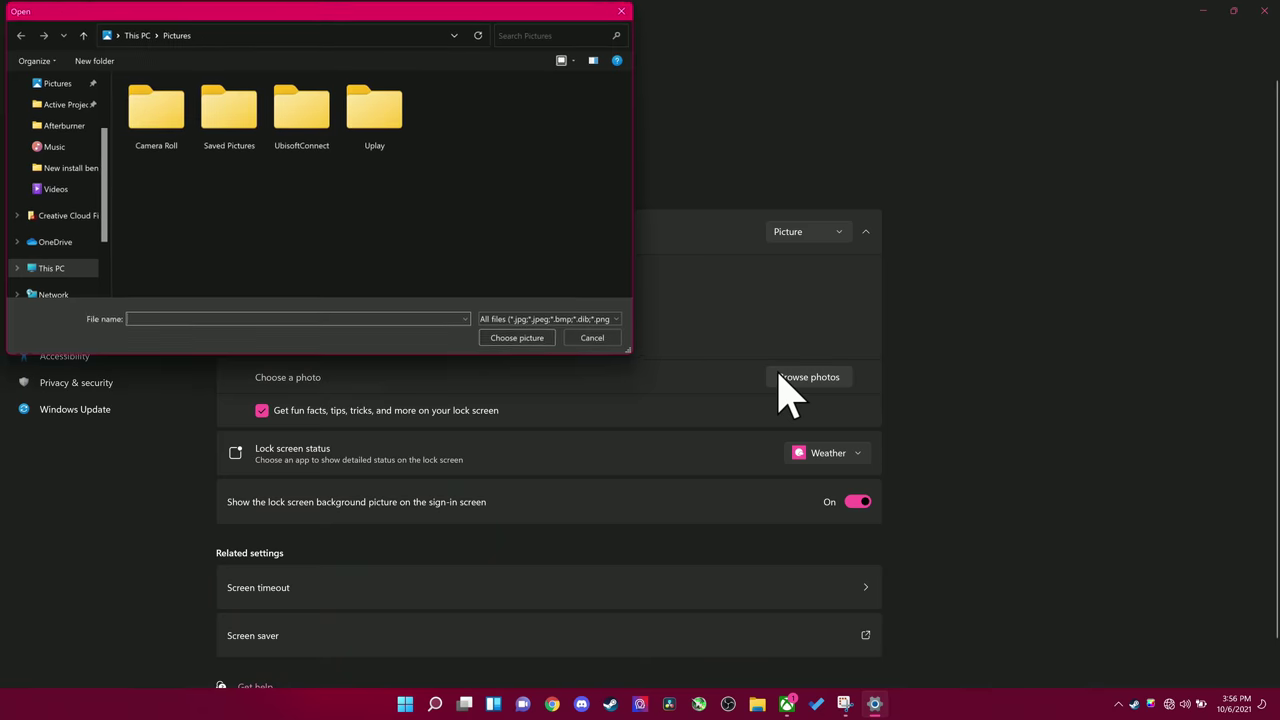
double_click(230, 135)
key("alt+Left")
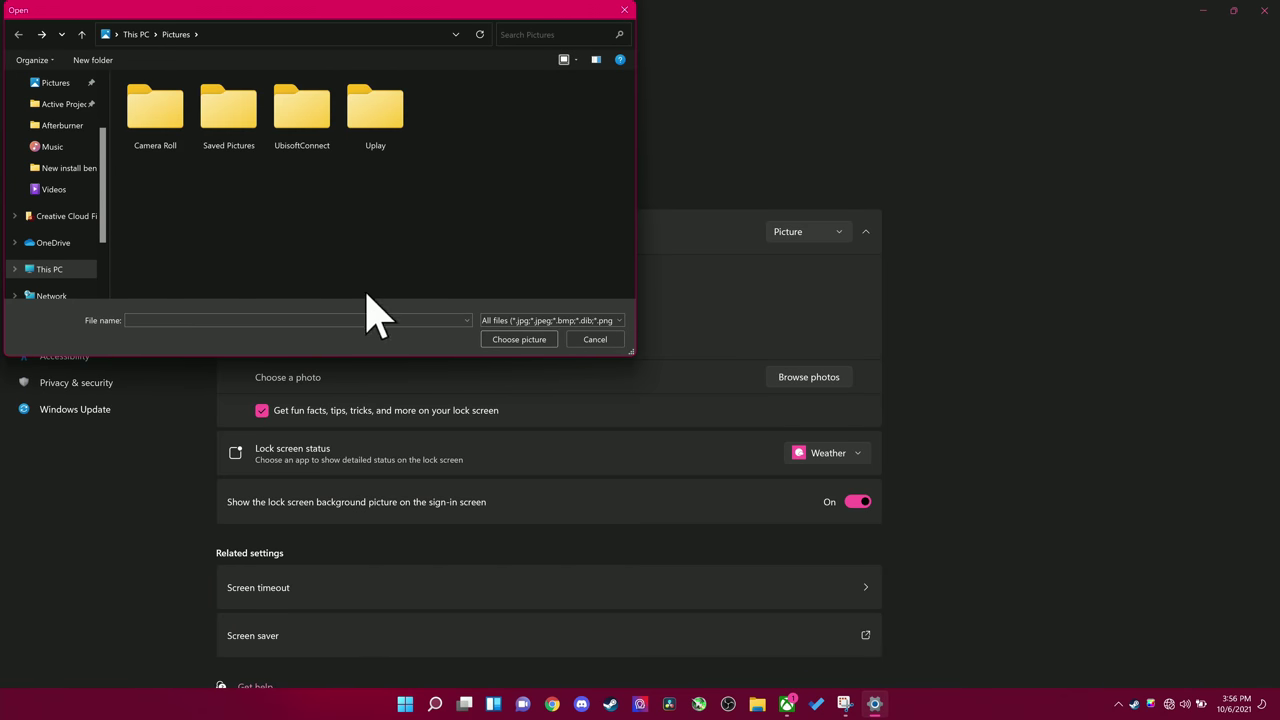
left_click(585, 340)
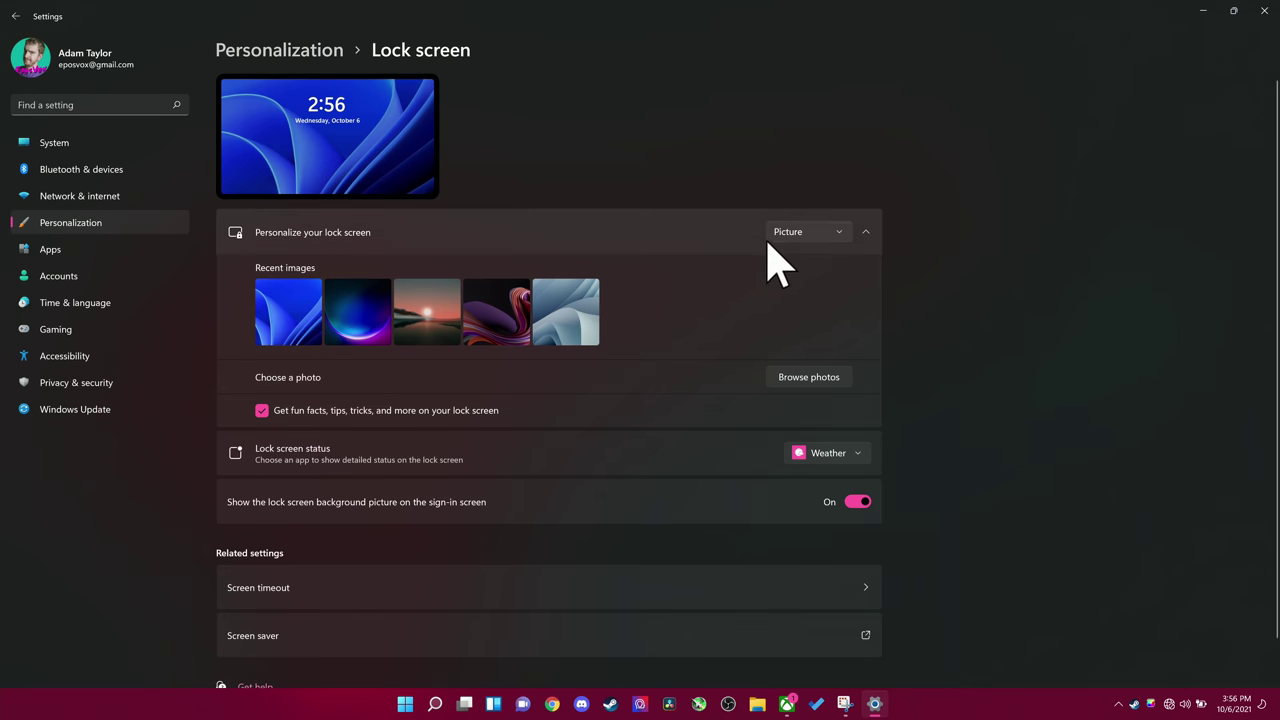
Use the recent image of the glowing blue-purple sphere as the lock screen picture, and open the lock screen status app choices.
left_click(385, 340)
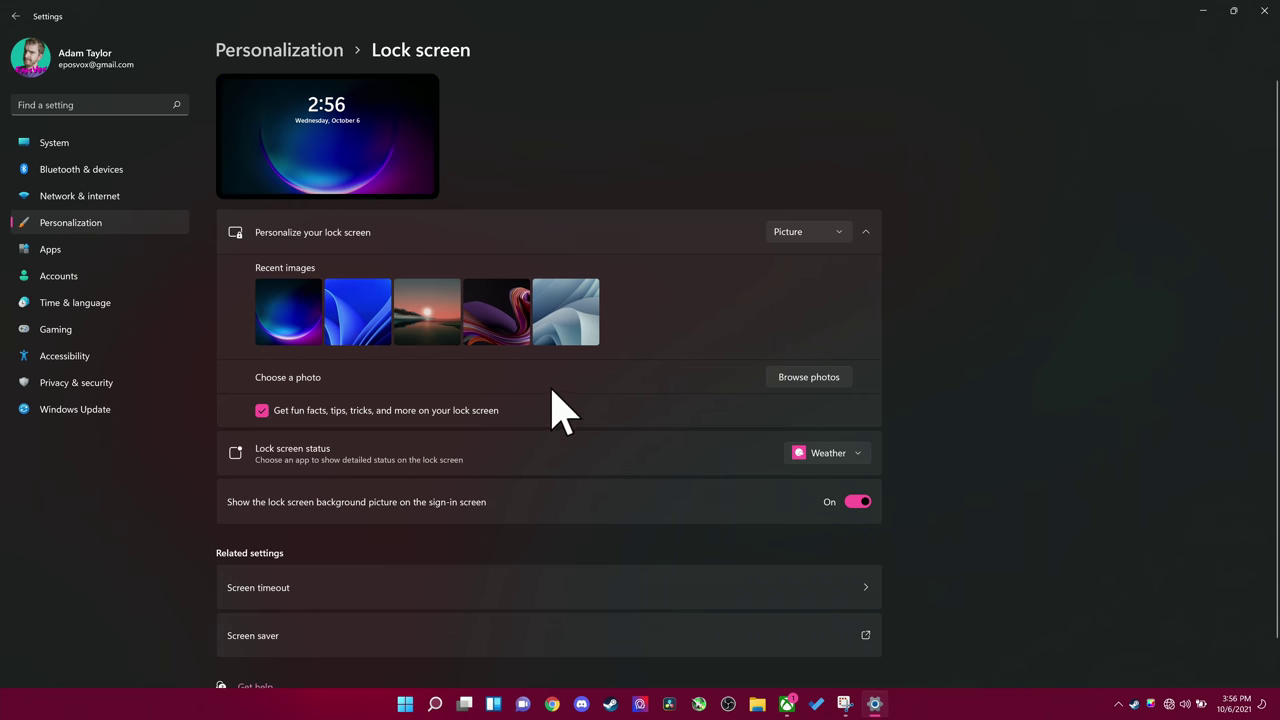
left_click(798, 452)
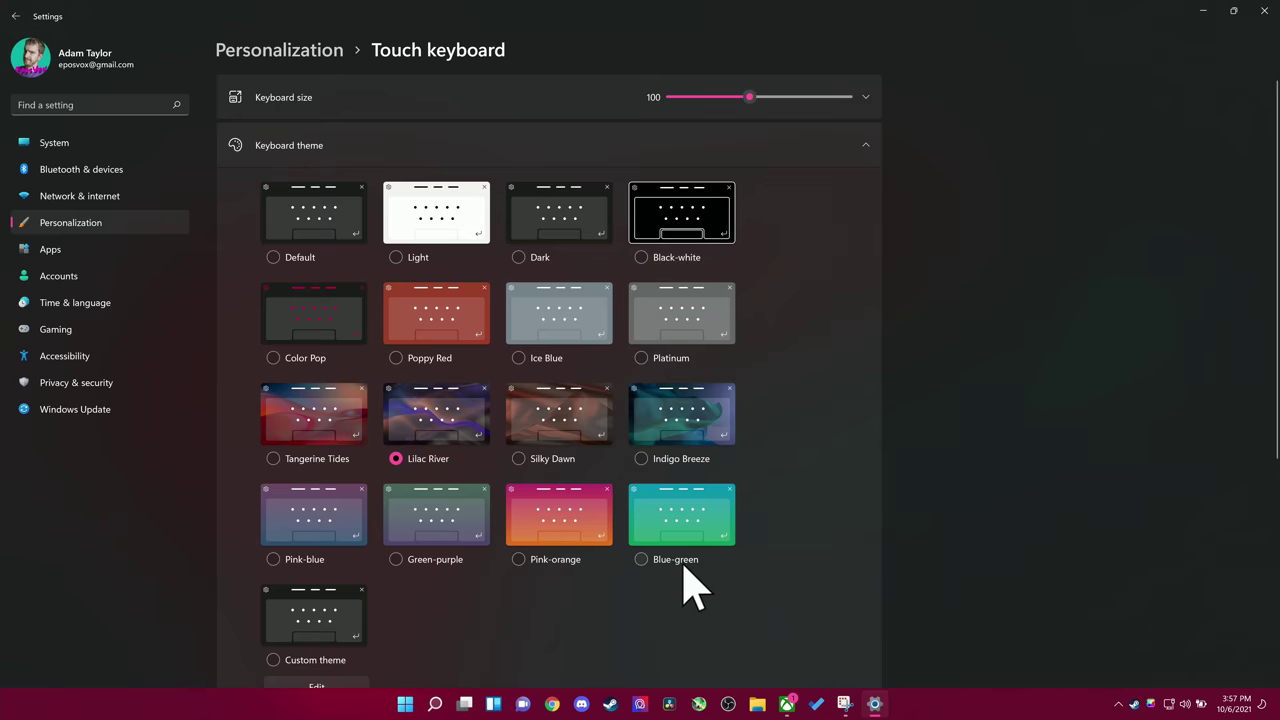
Look over the touch keyboard themes and raise the keyboard size to about 111.
scroll(686, 586, "down", 2)
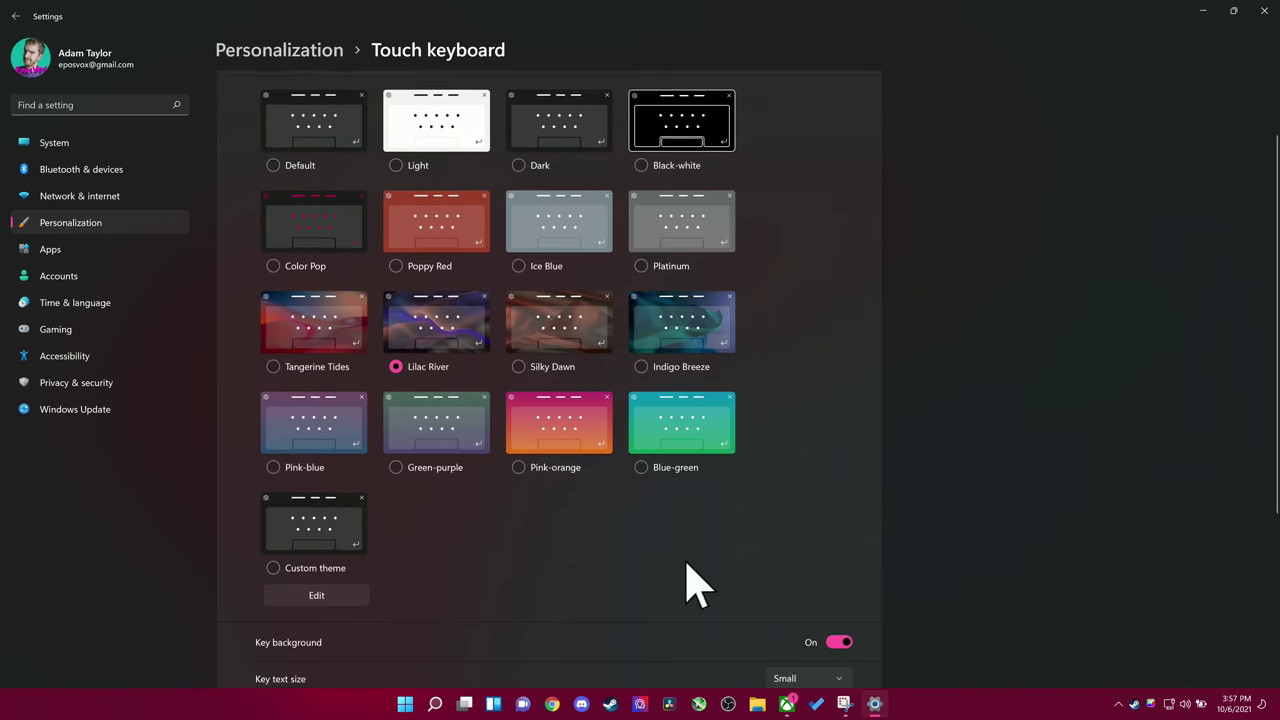
scroll(757, 343, "up", 2)
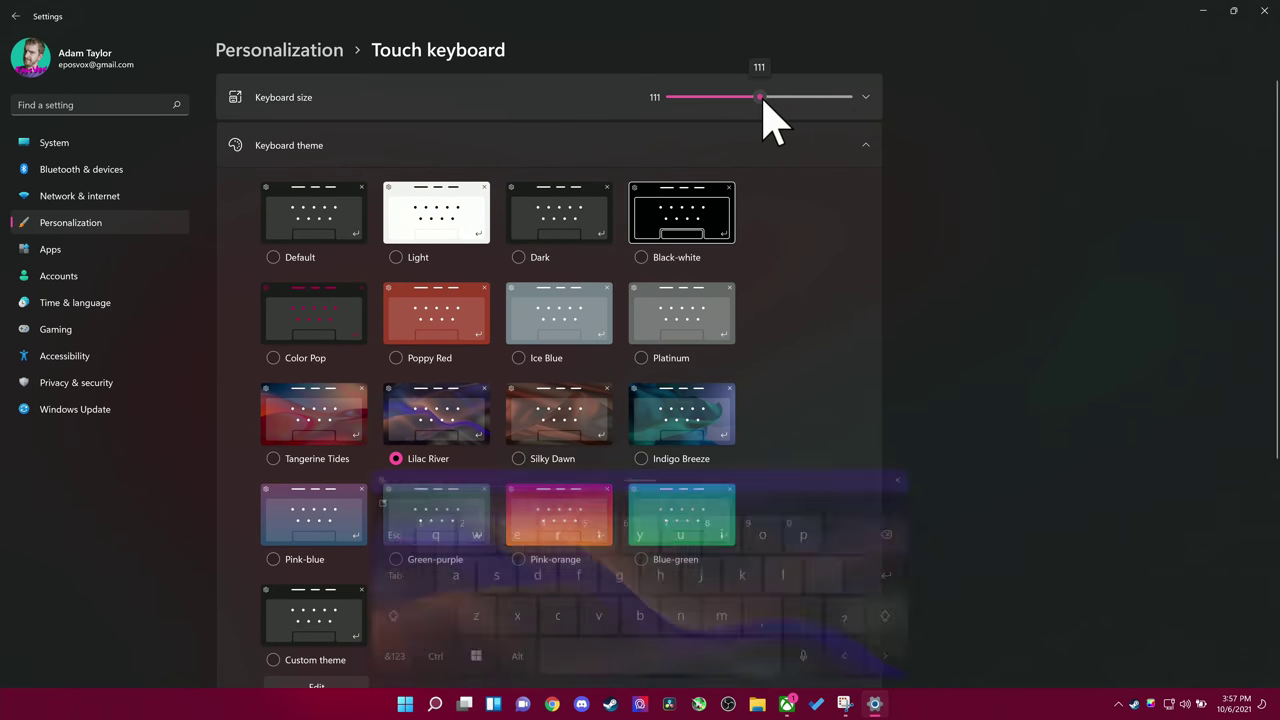
left_click_drag(775, 100, 778, 100)
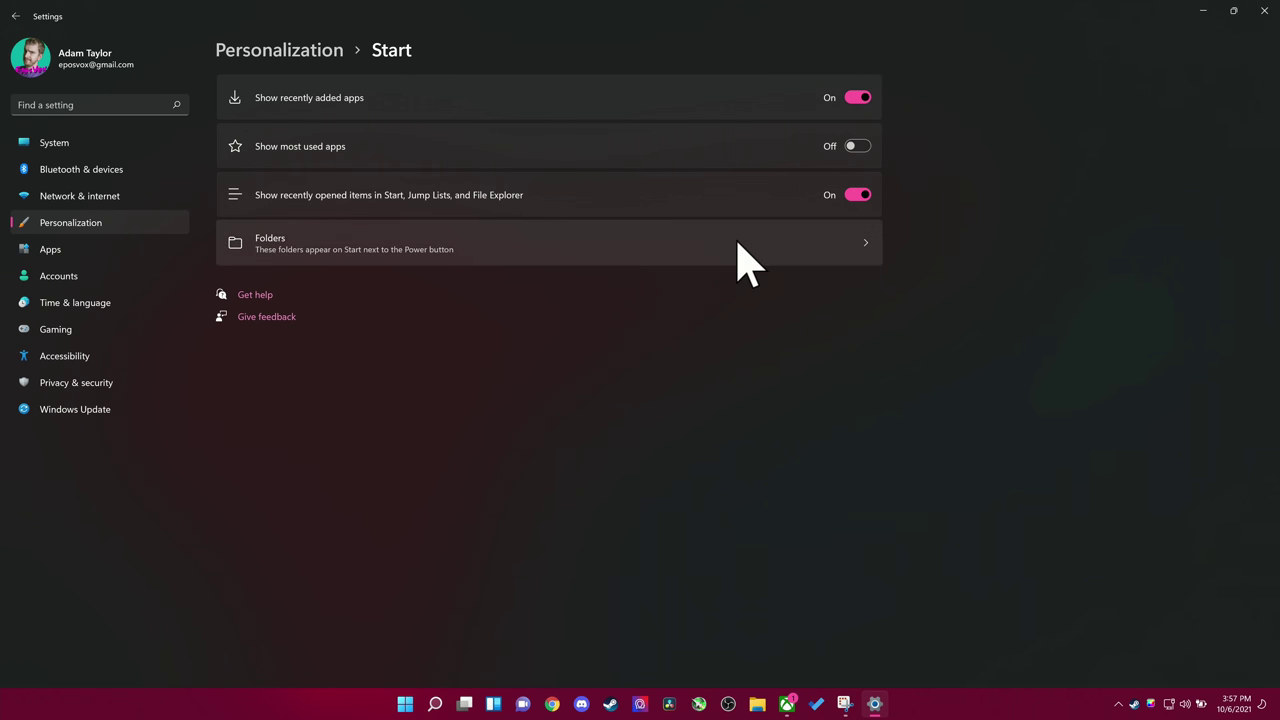
Try hiding recently added apps from Start, and set the option back to On.
key("super")
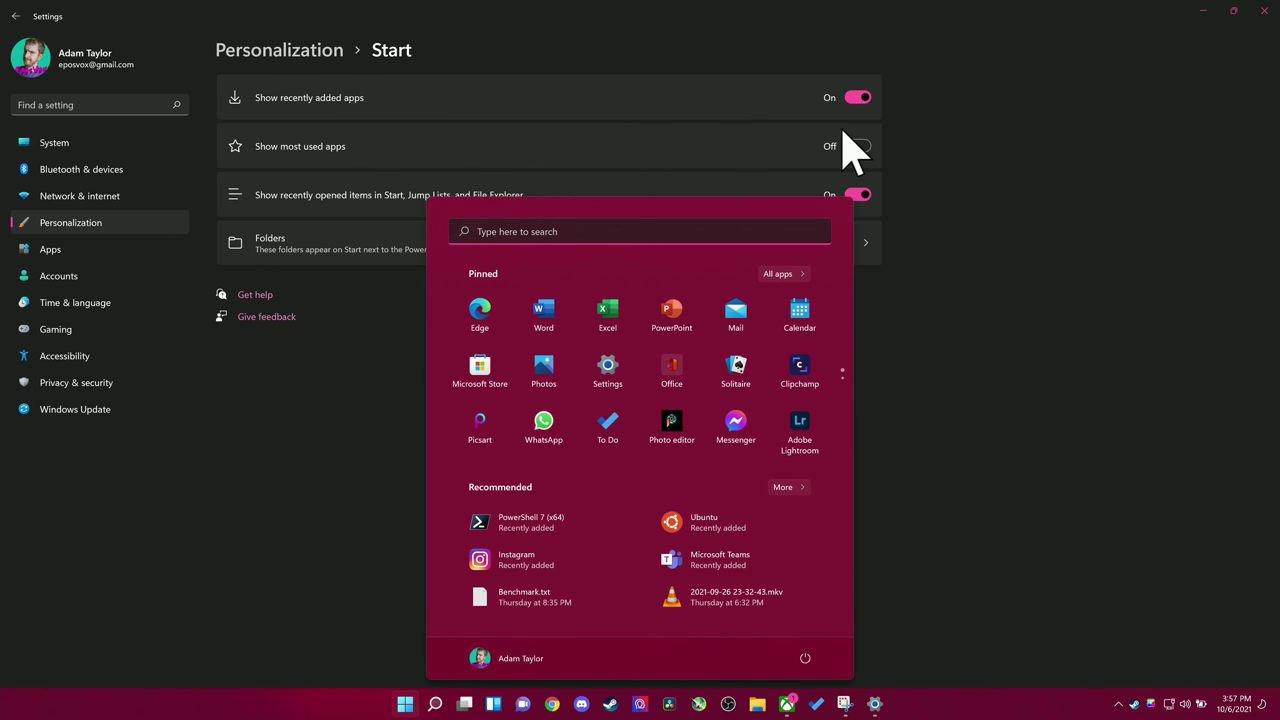
left_click(856, 99)
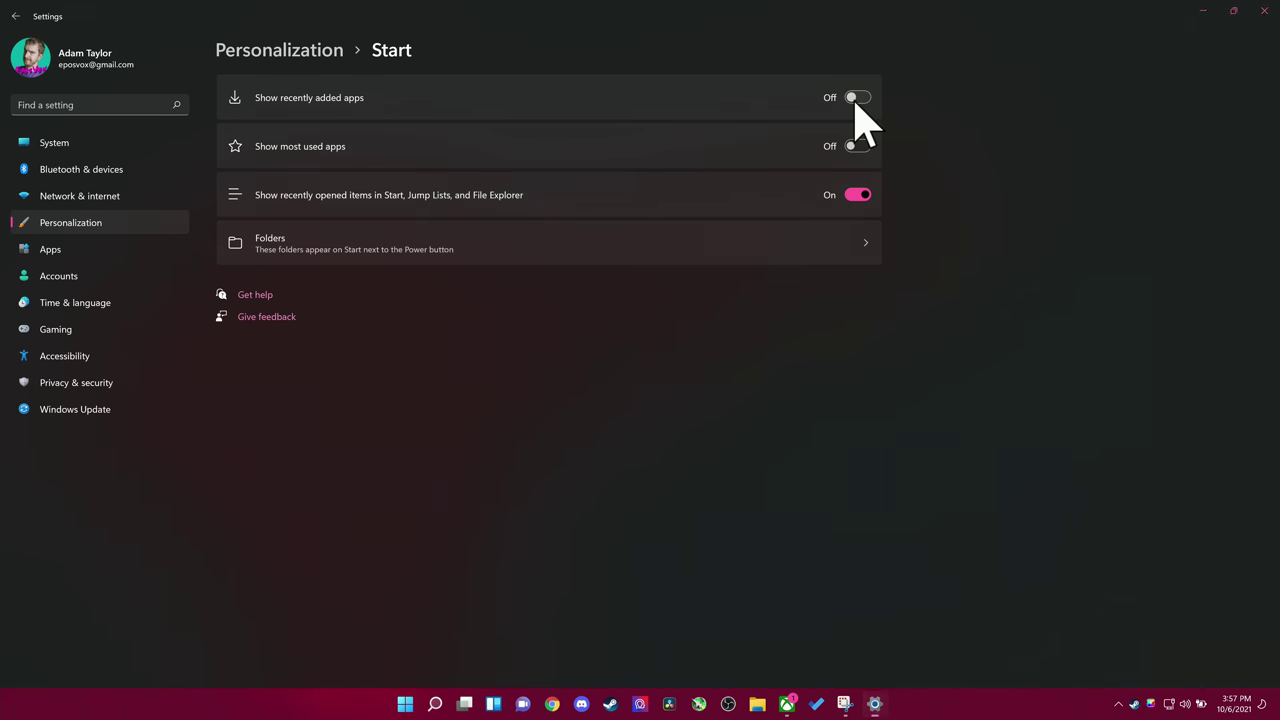
key("super")
left_click(856, 99)
Turn on showing most used apps in Start and check them in the Start menu's list of all apps.
key("super")
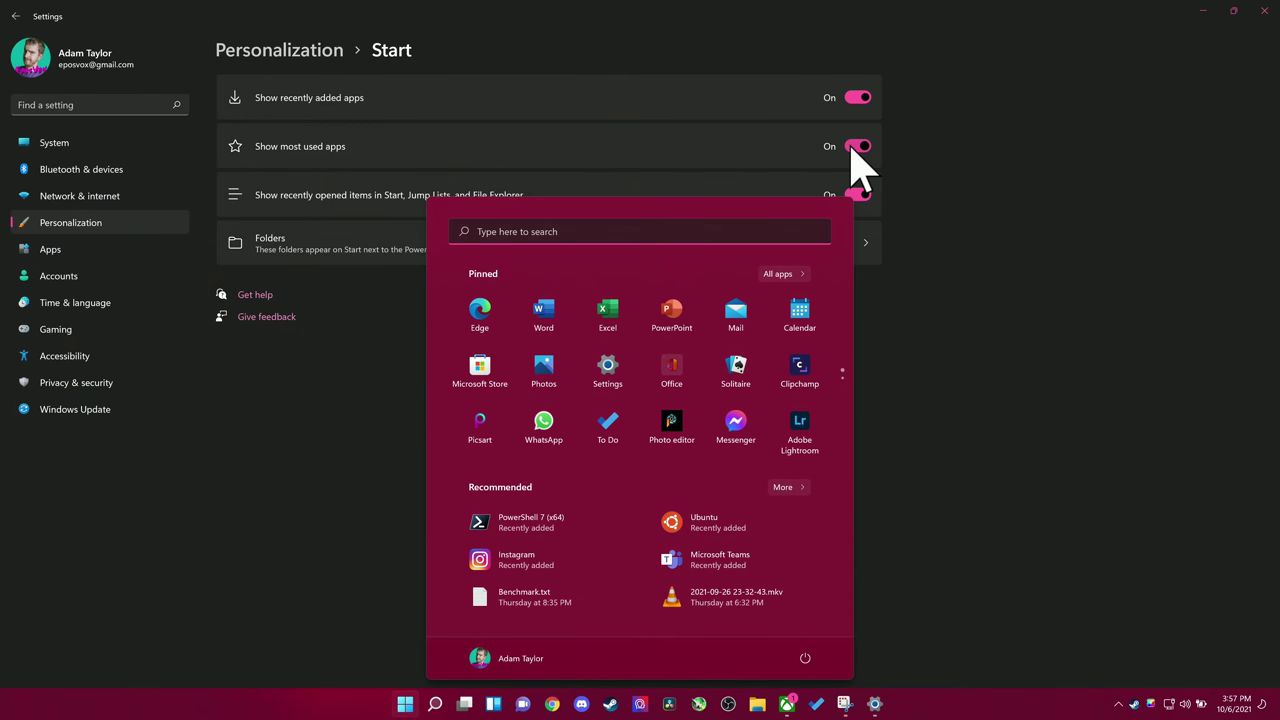
left_click(784, 274)
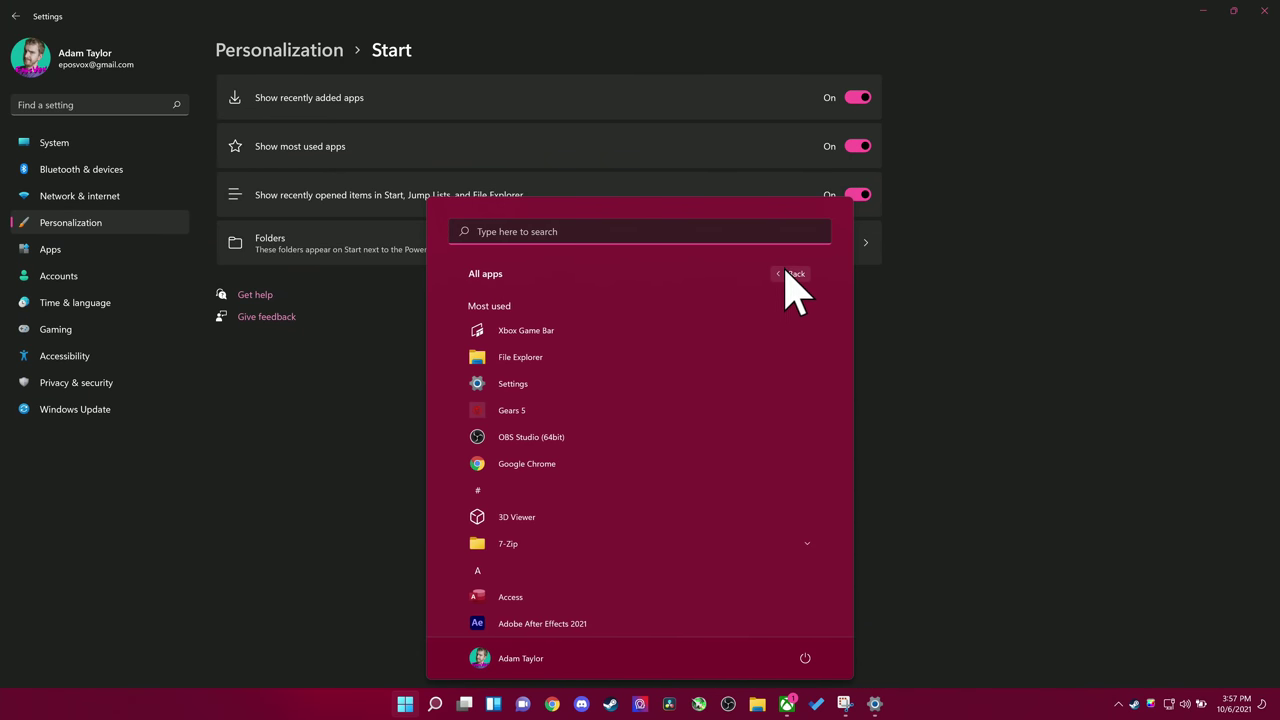
left_click(785, 273)
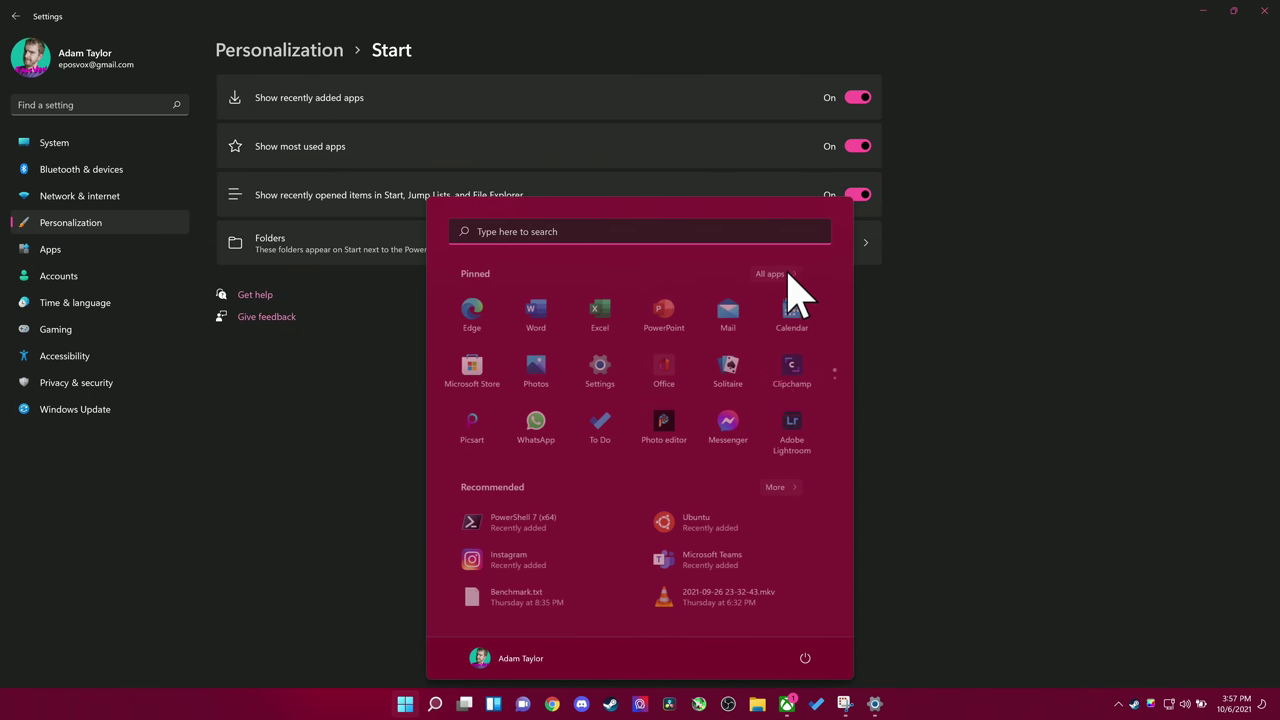
View the full Recommended list in Start, and turn off recently opened items in Start, Jump Lists, and File Explorer.
left_click(797, 490)
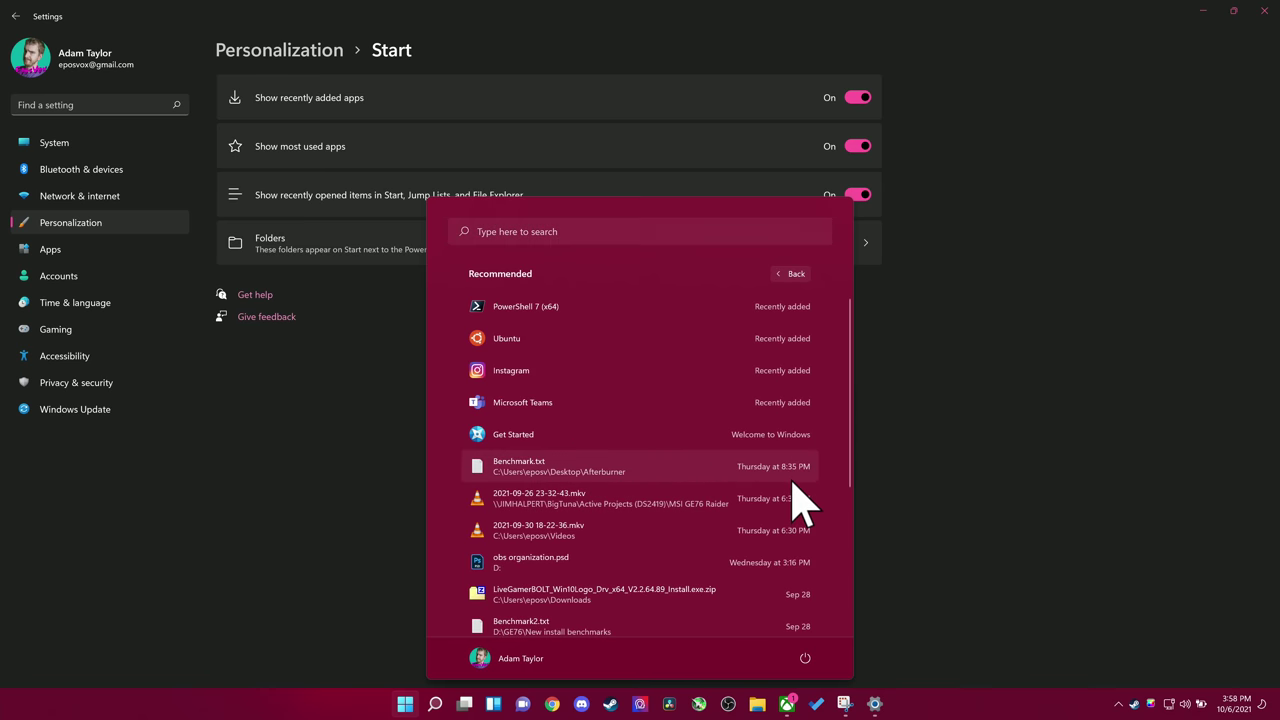
key("Escape")
left_click(860, 198)
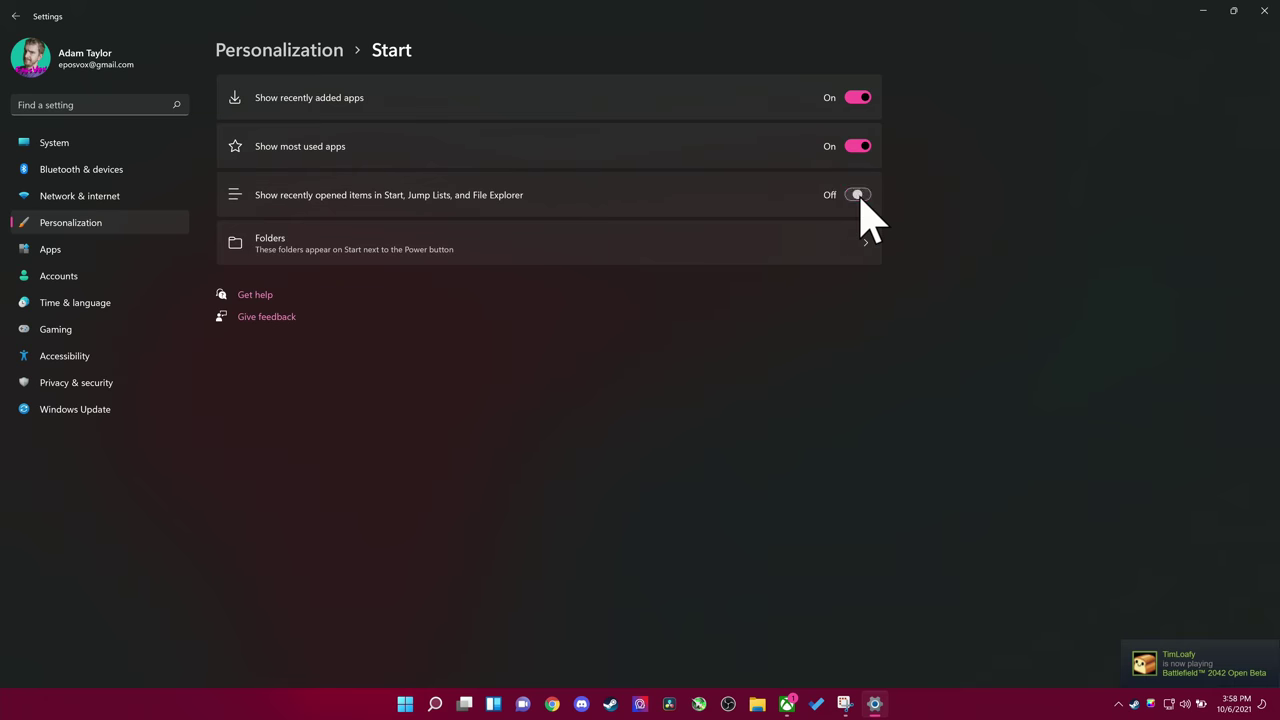
Show every available folder except Music next to the Power button on Start, and check them in the Start menu.
left_click(860, 241)
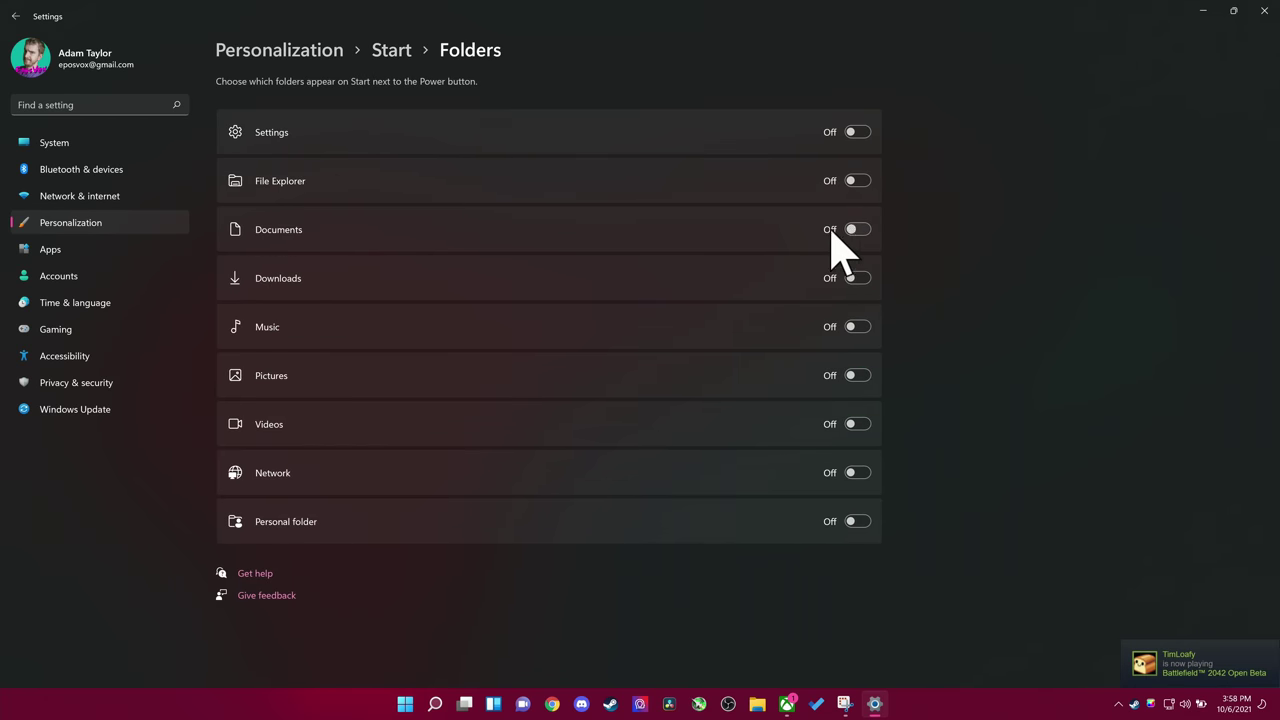
key("super")
key("super")
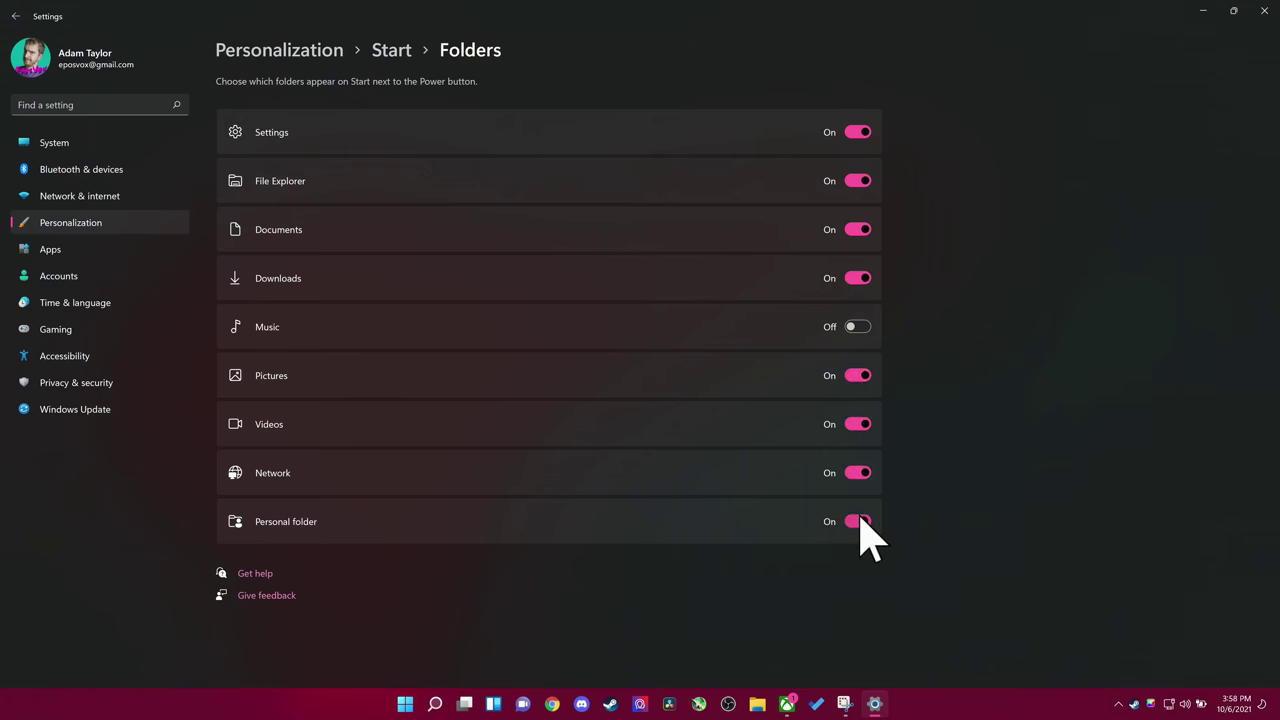
key("super")
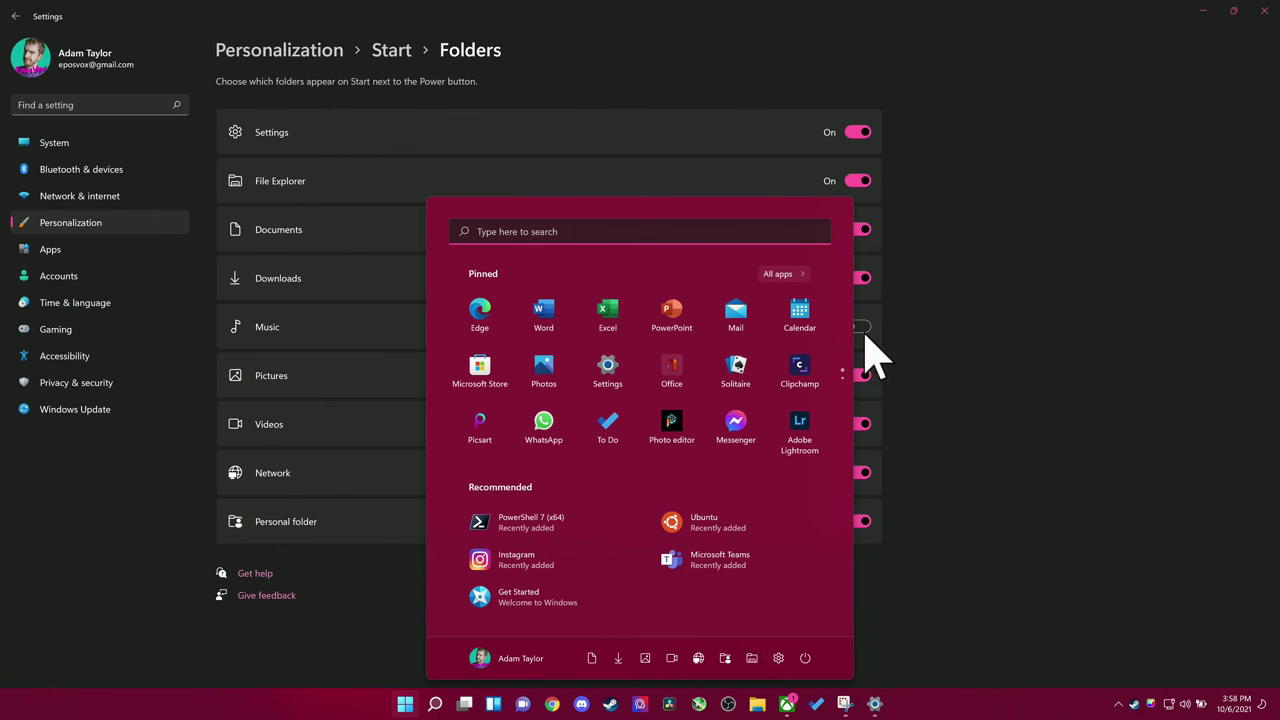
Remove File Explorer from the folders shown on Start and check the Start menu.
left_click(856, 183)
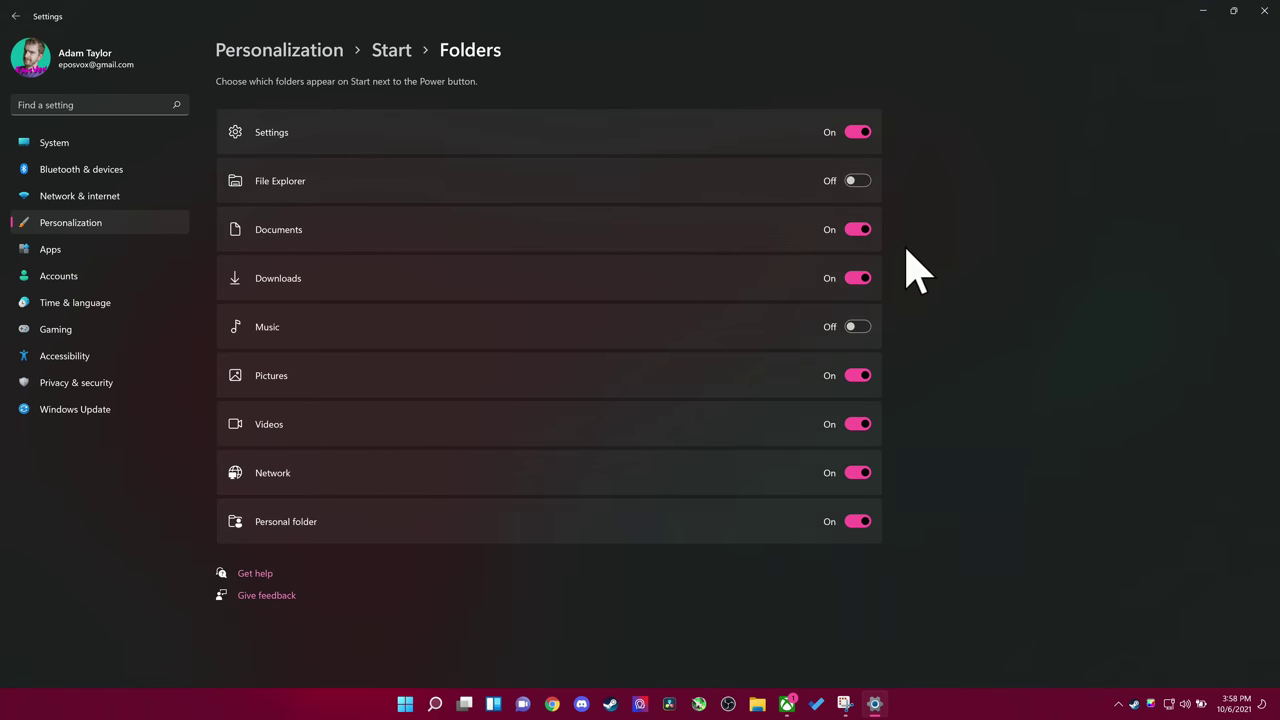
key("super")
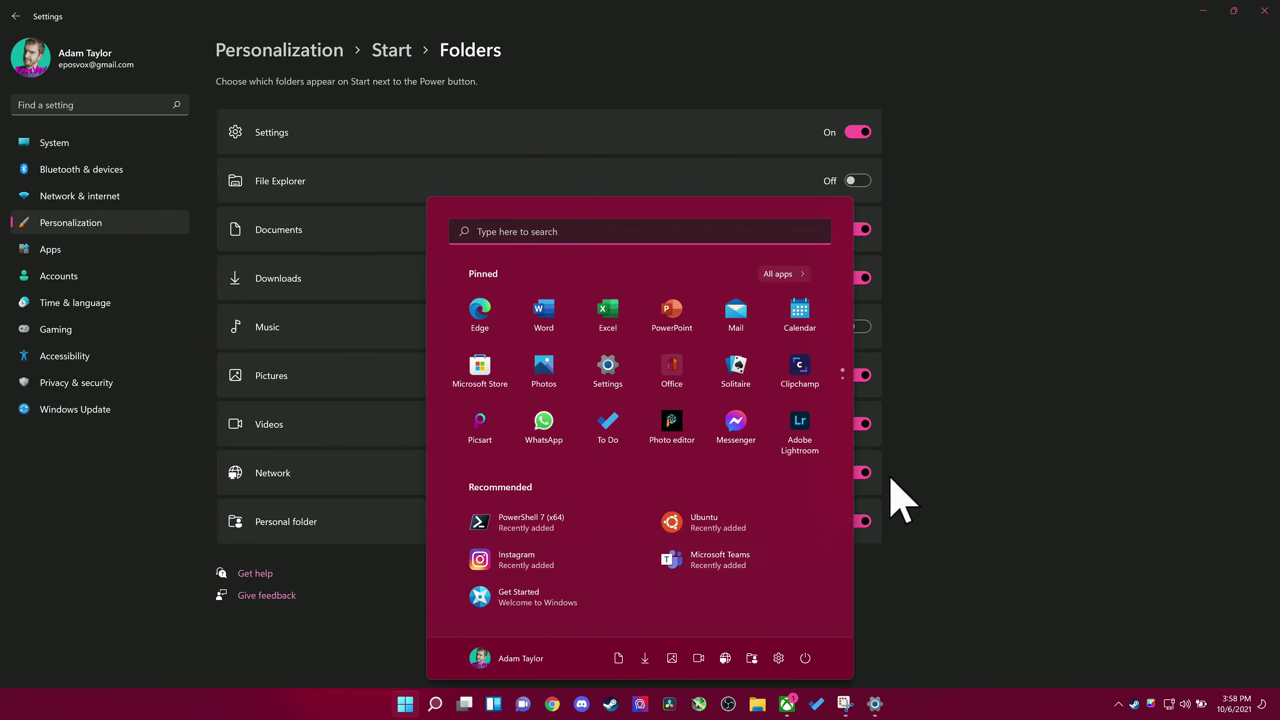
left_click(1035, 350)
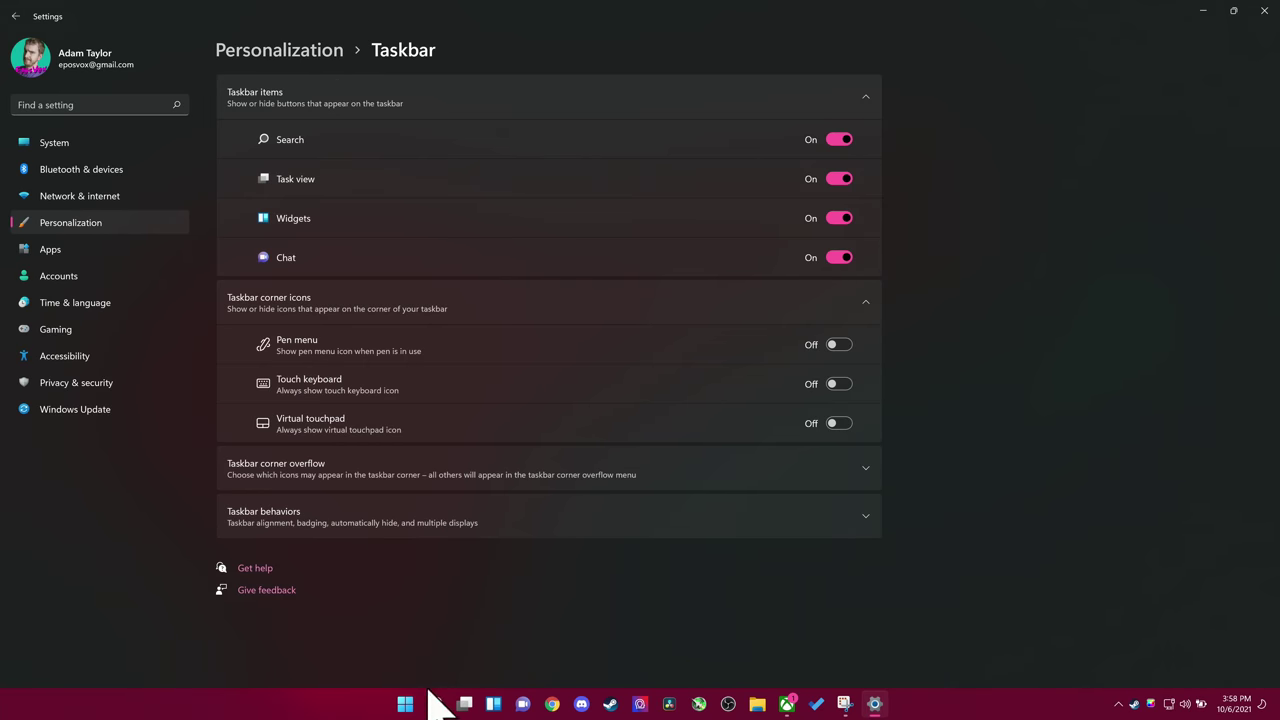
Hide the Search and Chat buttons from the taskbar, keeping Task view and Widgets on.
left_click(840, 140)
left_click(846, 146)
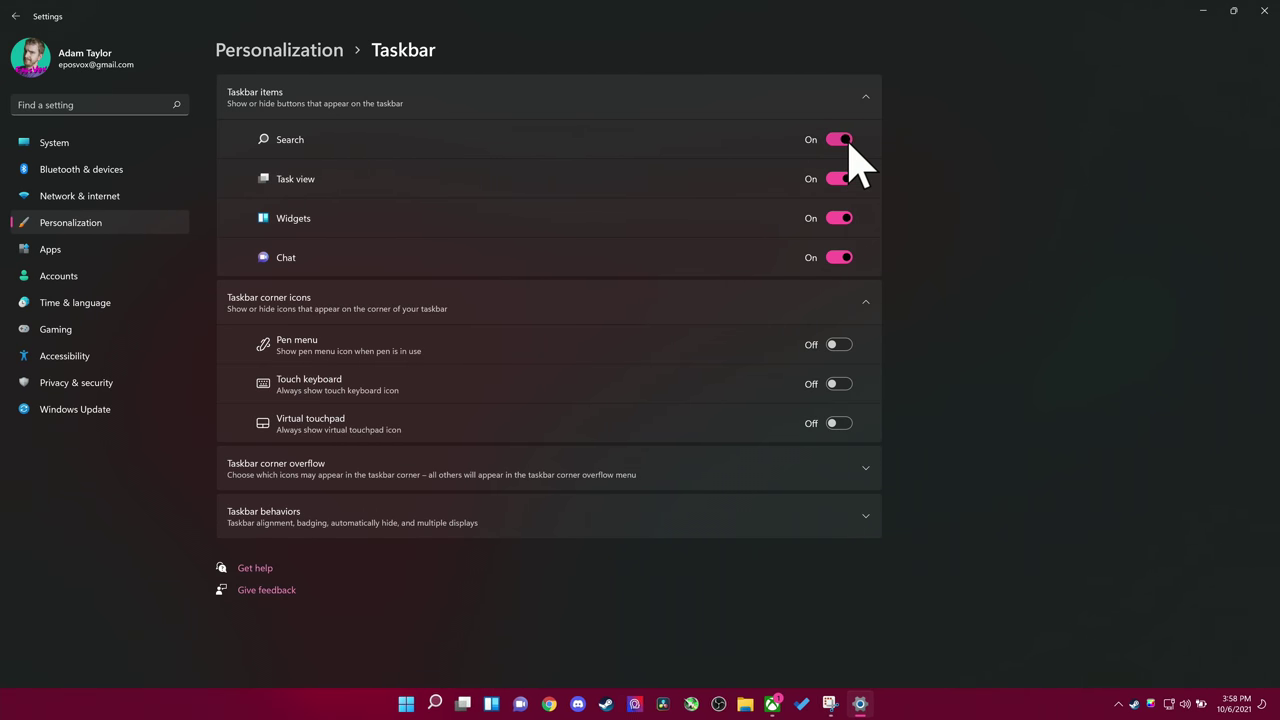
left_click(848, 152)
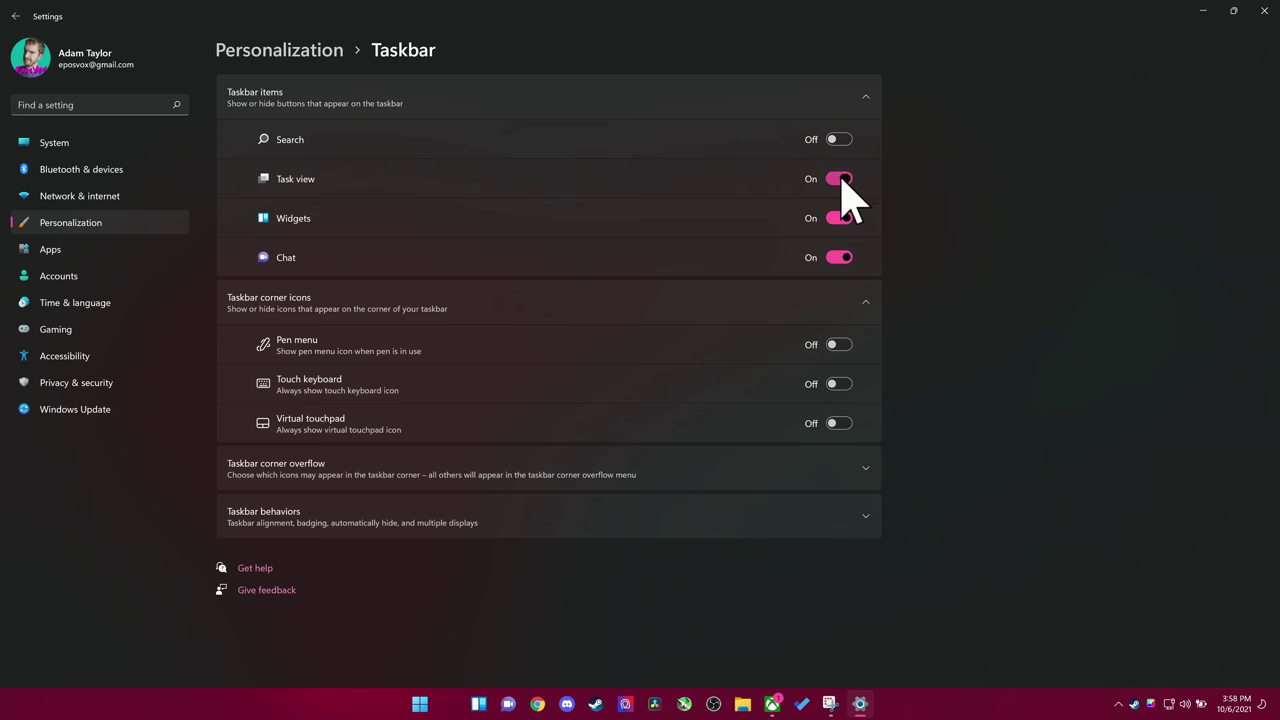
left_click(840, 181)
left_click(837, 222)
left_click(835, 229)
left_click(838, 258)
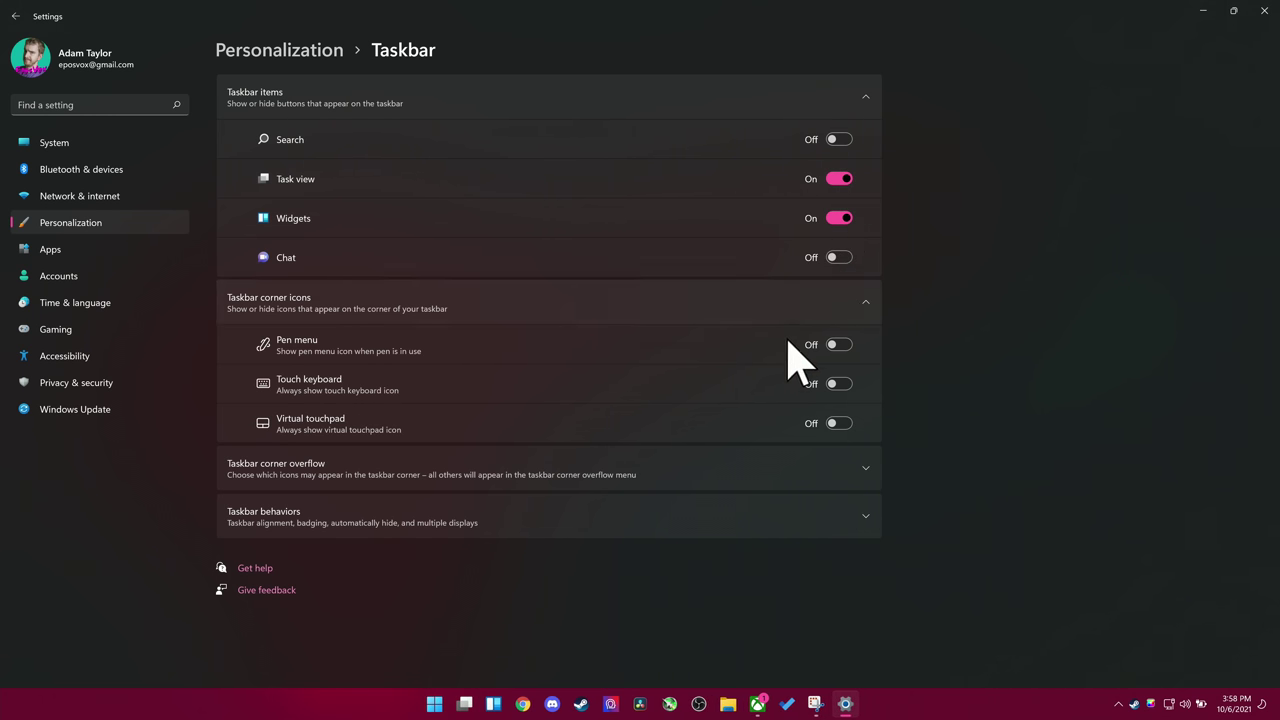
Try the Touch keyboard and Pen menu taskbar corner icons, leaving both off.
left_click(841, 386)
left_click(838, 385)
left_click(838, 347)
Expand the taskbar corner overflow settings, check the hidden icons, and turn off the MSI True Color icon.
left_click(658, 455)
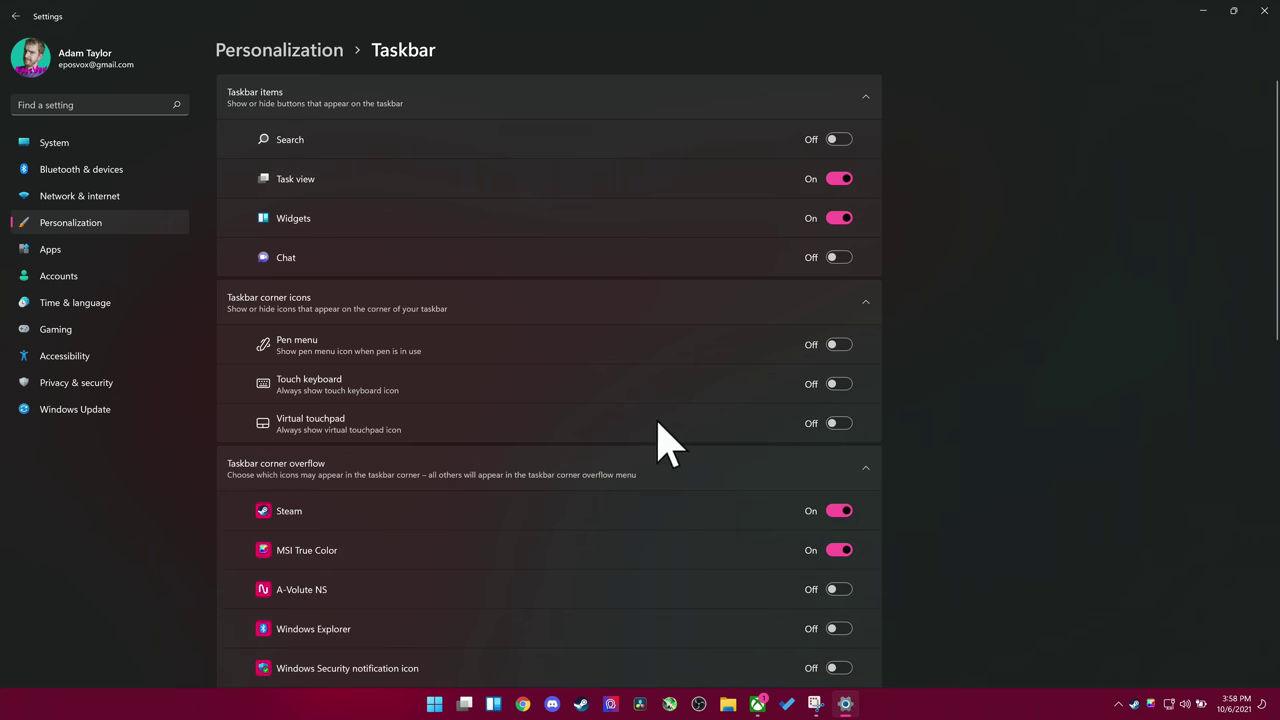
scroll(657, 443, "down", 2)
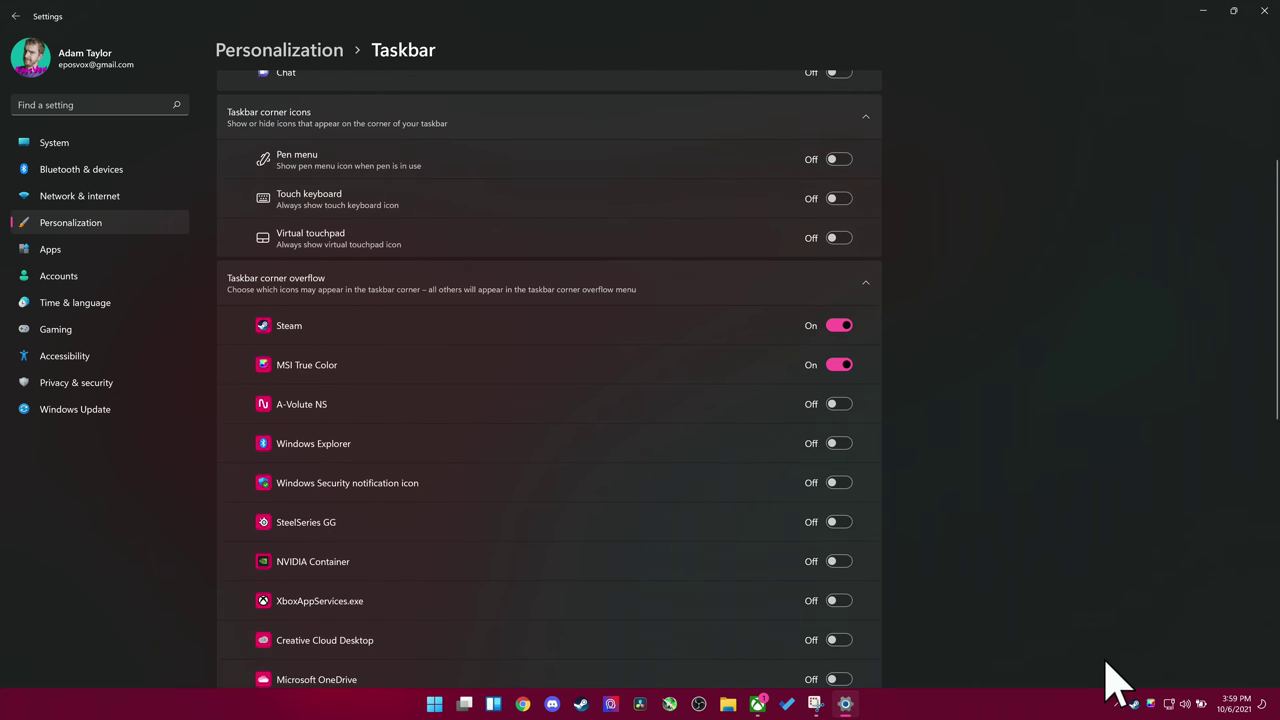
left_click(1119, 702)
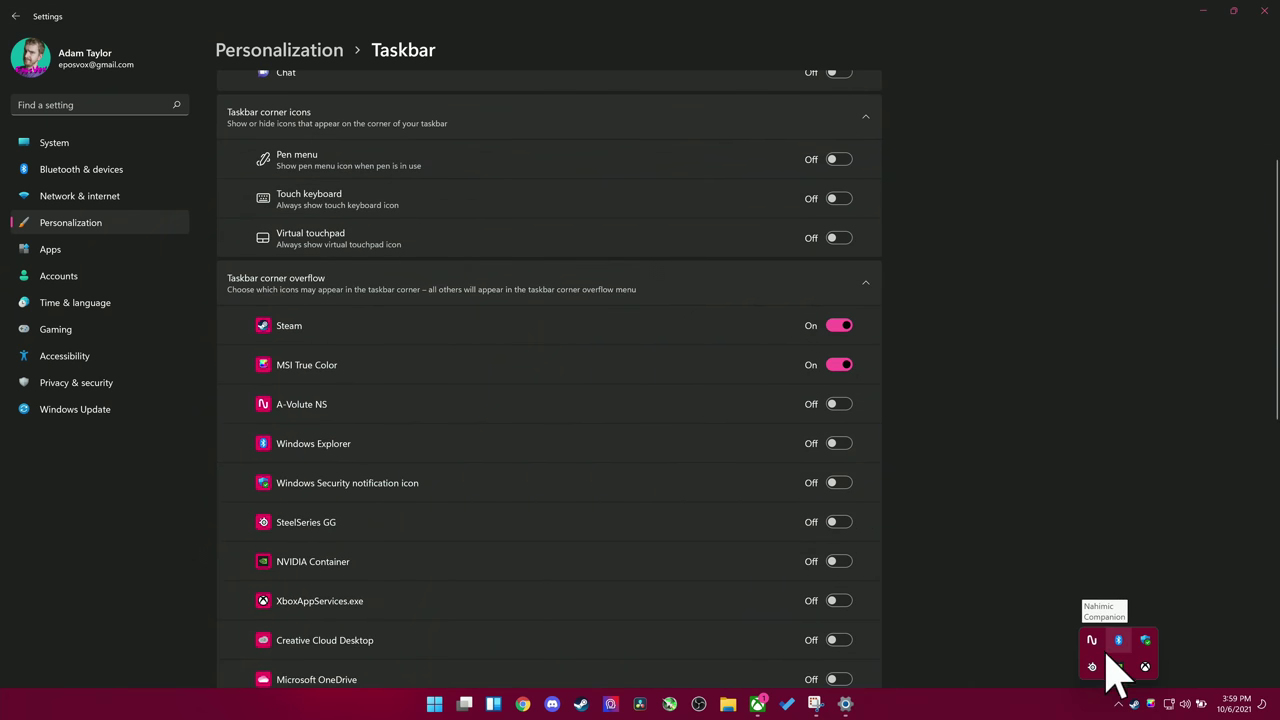
left_click(950, 436)
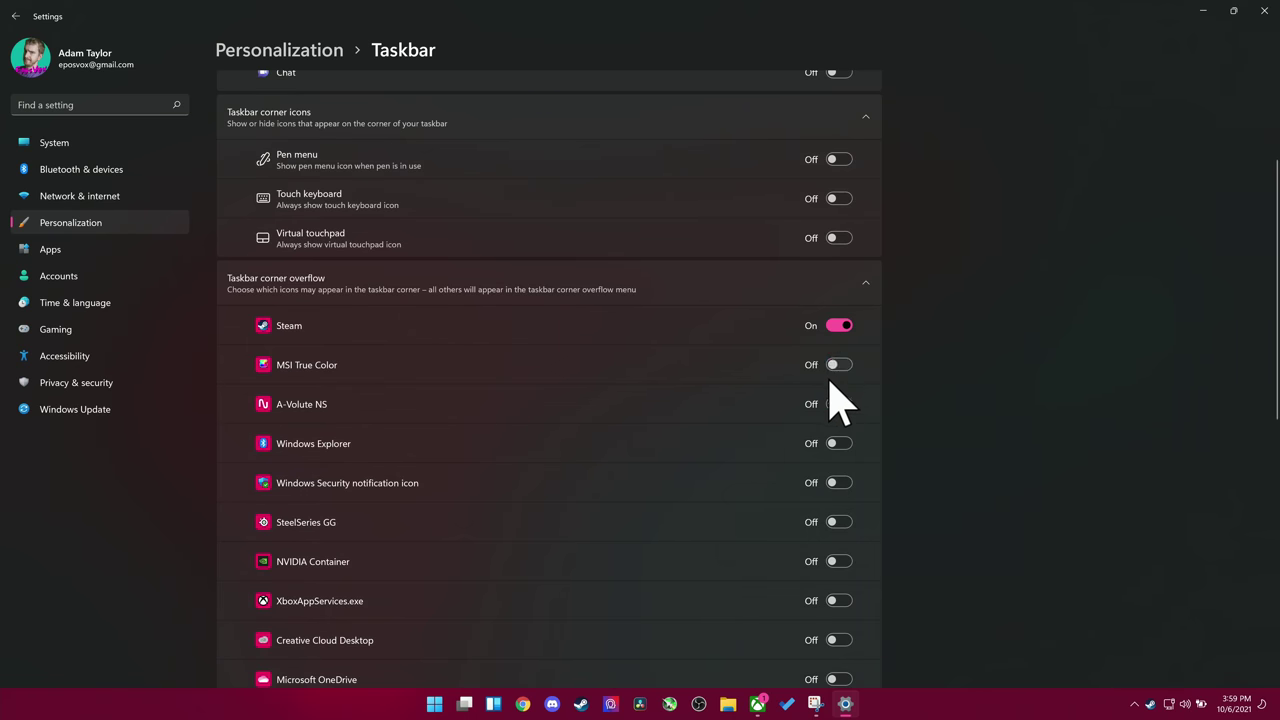
Turn on the NVIDIA Container, Task Manager and Windows Update Status icons for the taskbar corner.
scroll(829, 390, "down", 3)
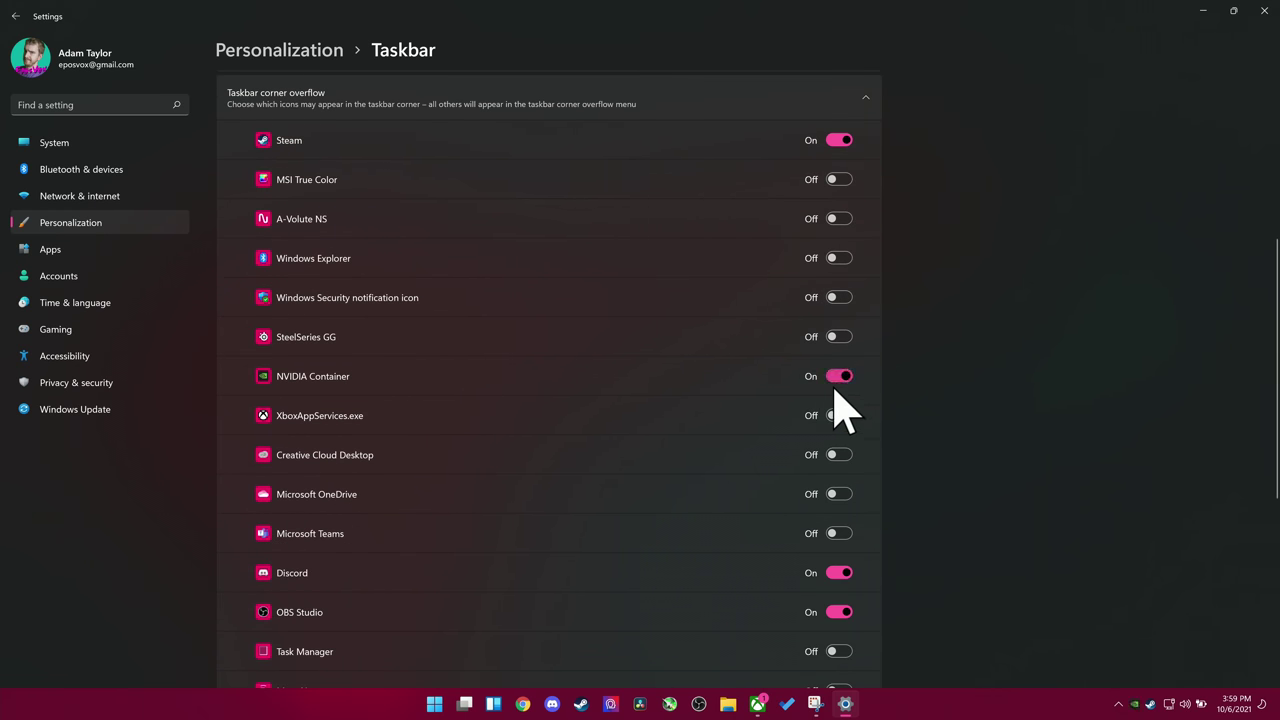
scroll(838, 452, "down", 2)
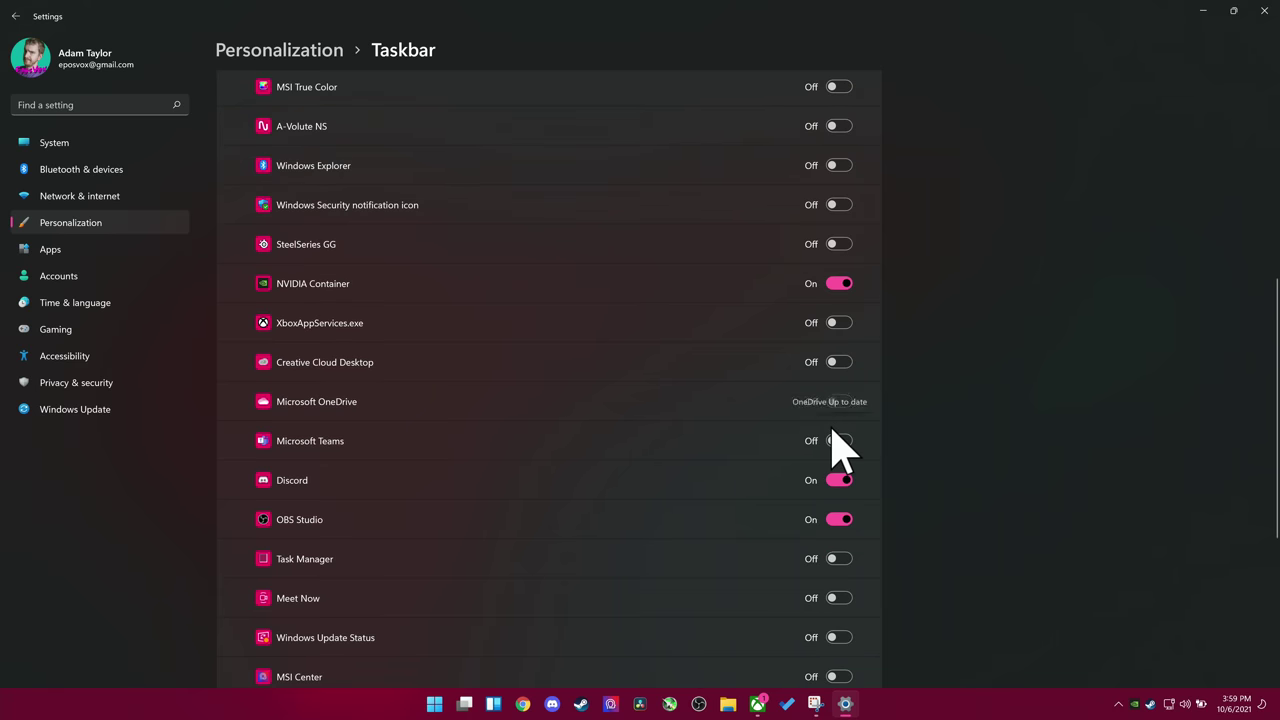
scroll(838, 452, "down", 2)
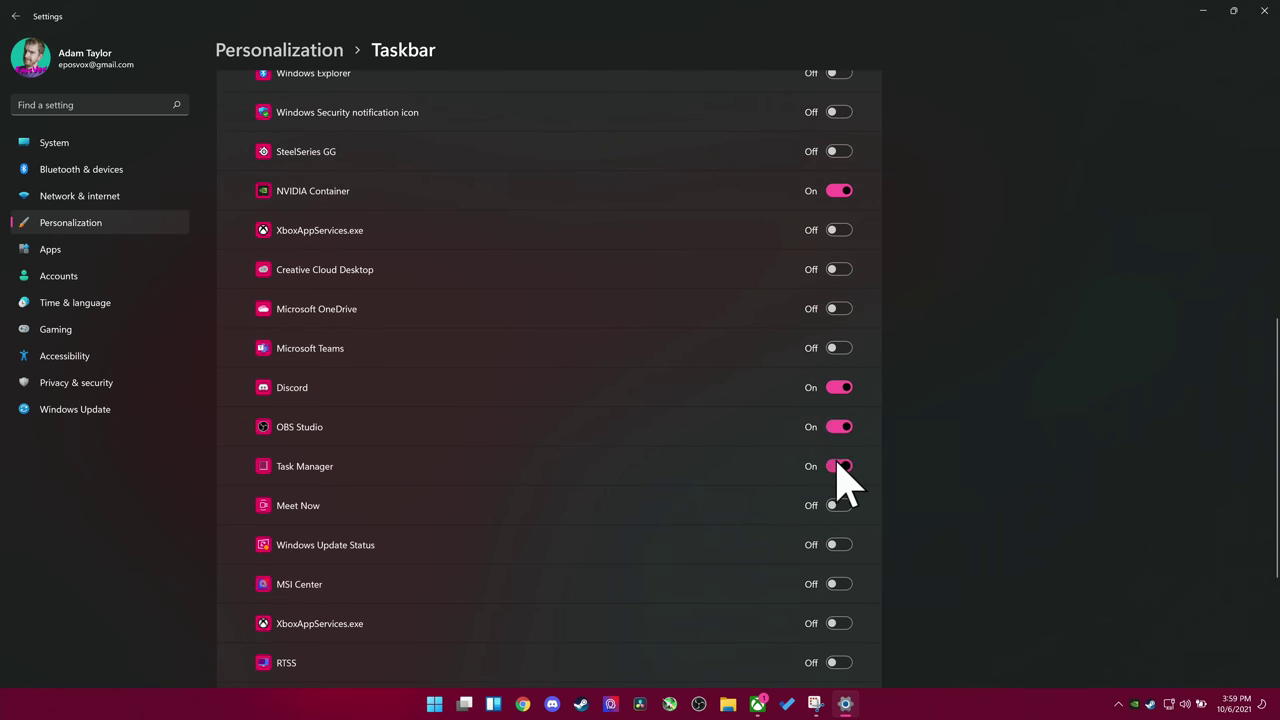
scroll(848, 505, "down", 2)
scroll(848, 505, "down", 2)
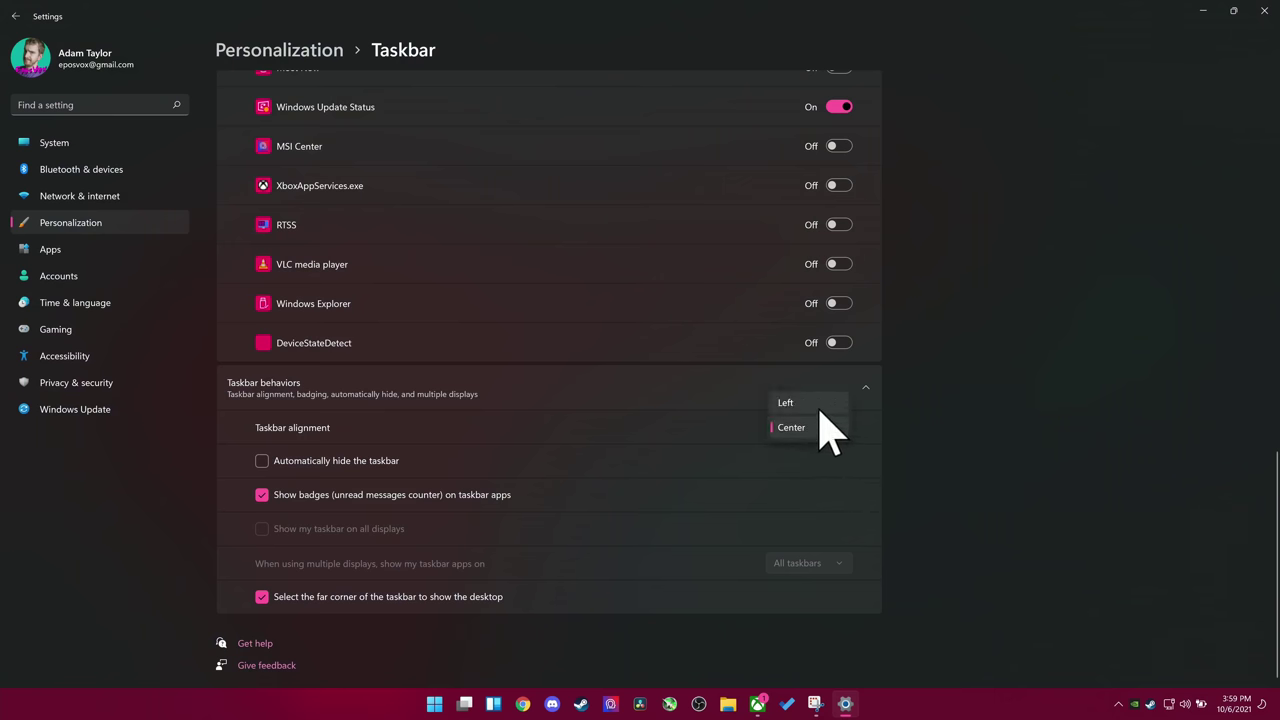
Try the Left taskbar alignment and return it to Center.
left_click(820, 405)
left_click(819, 431)
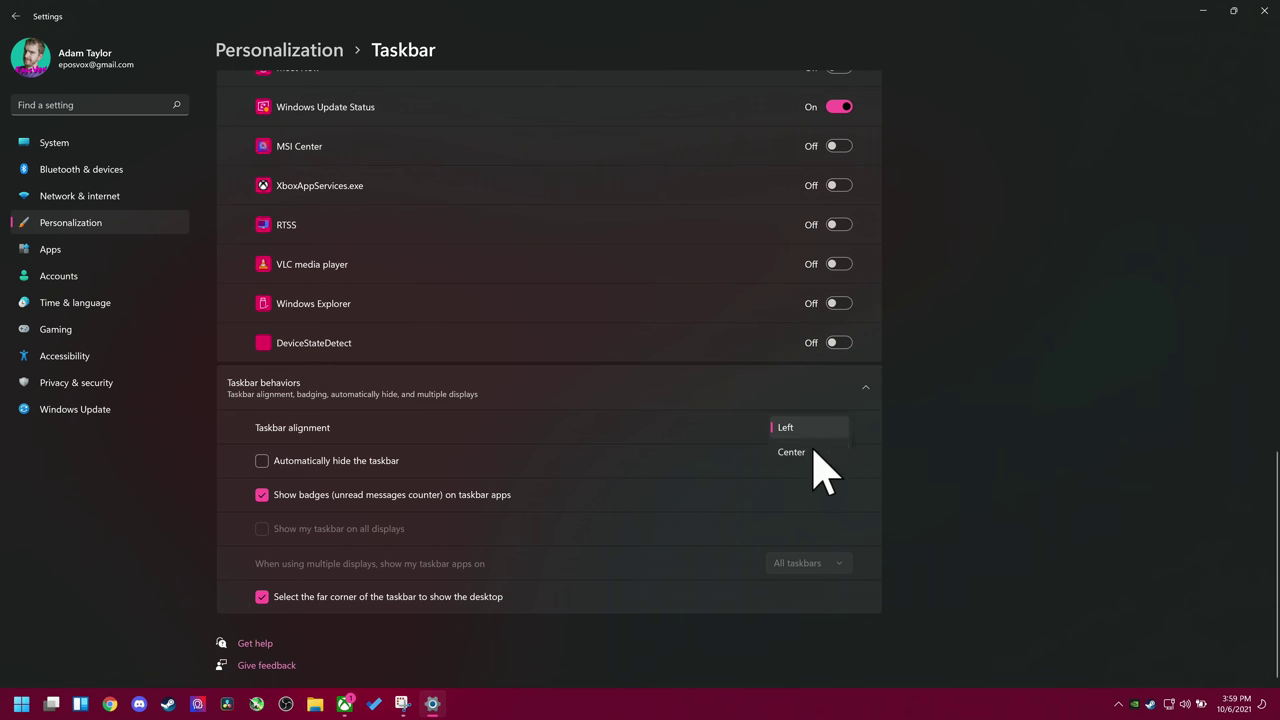
left_click(816, 452)
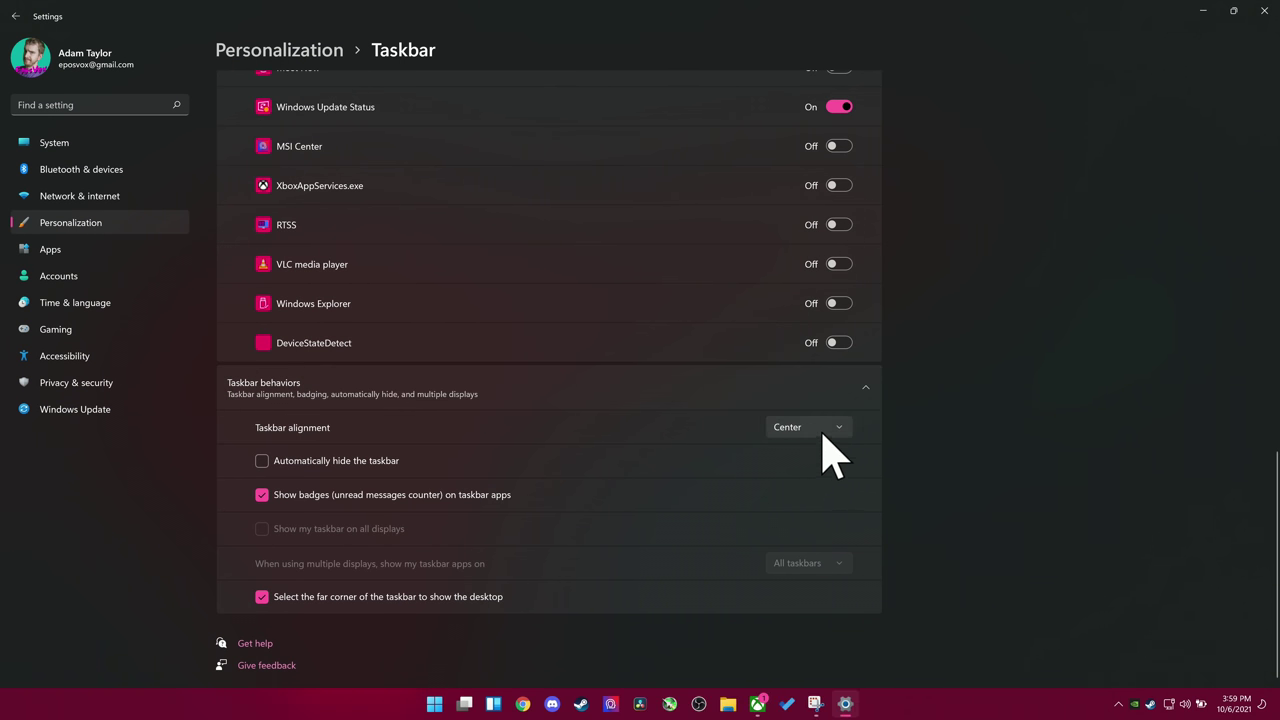
left_click(816, 404)
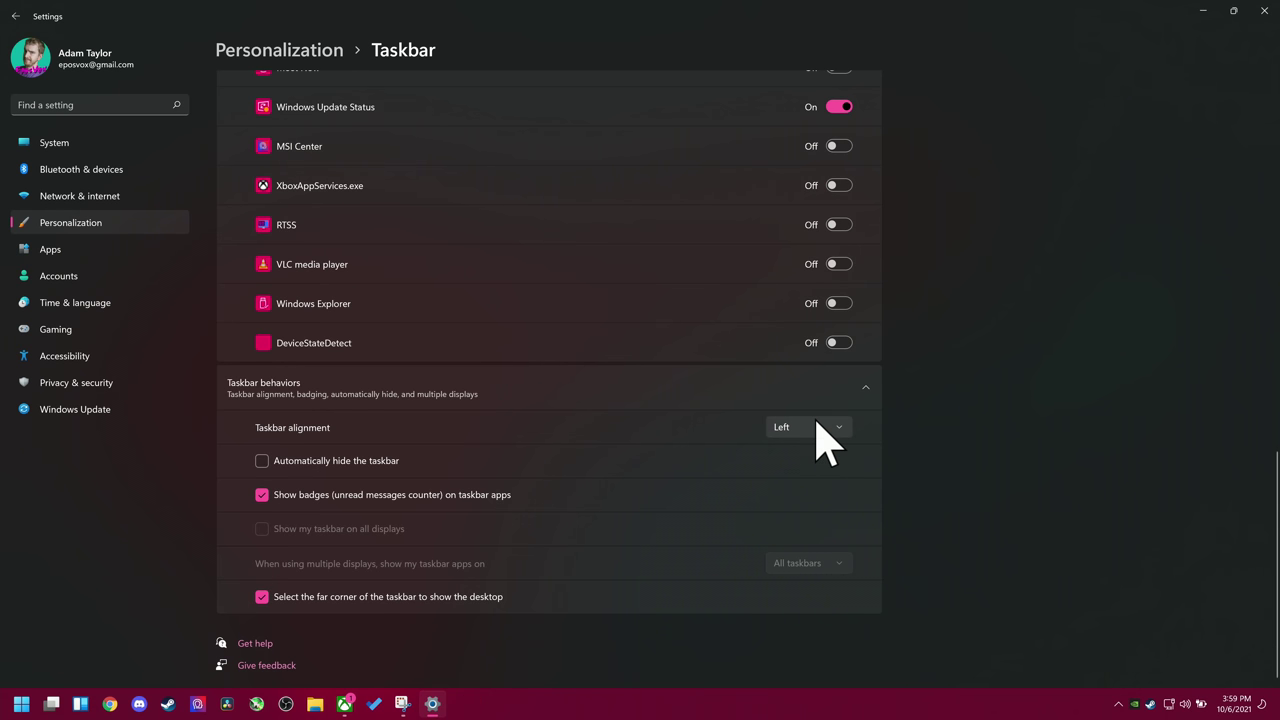
left_click(816, 420)
left_click(820, 449)
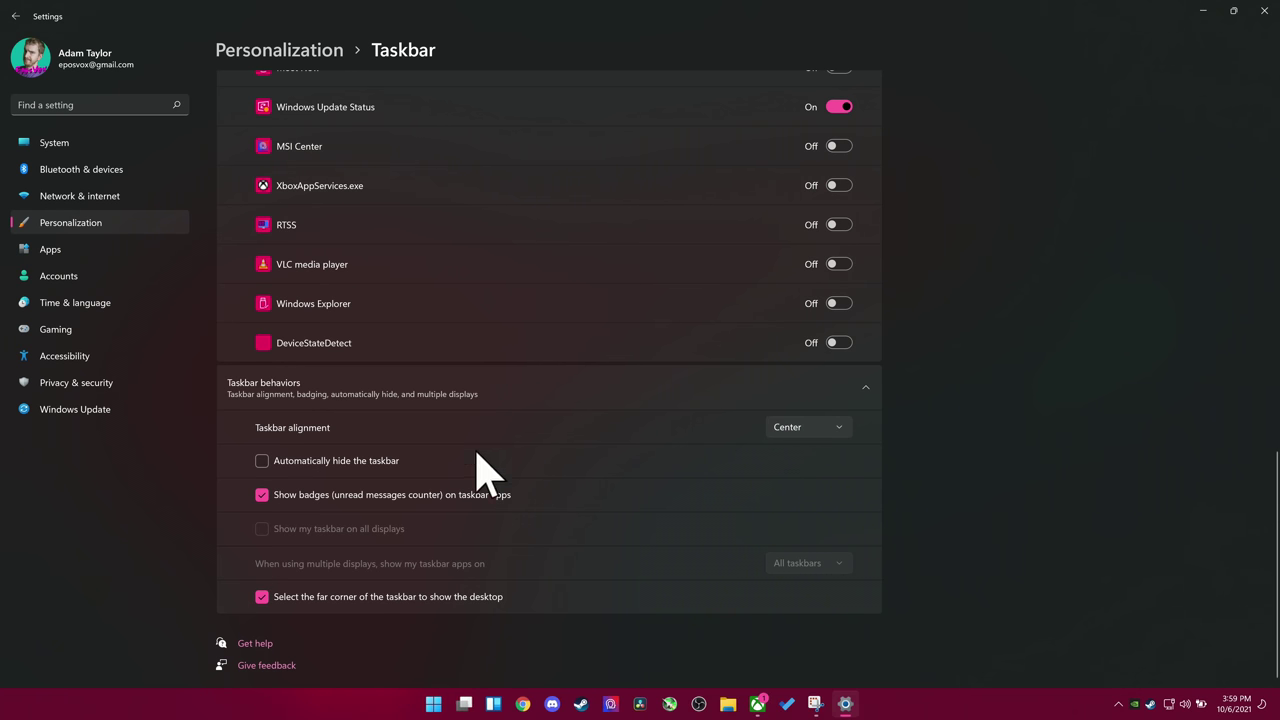
Try automatically hiding the taskbar, turn hiding off again, and toggle the option to show the desktop from its far corner.
left_click(387, 462)
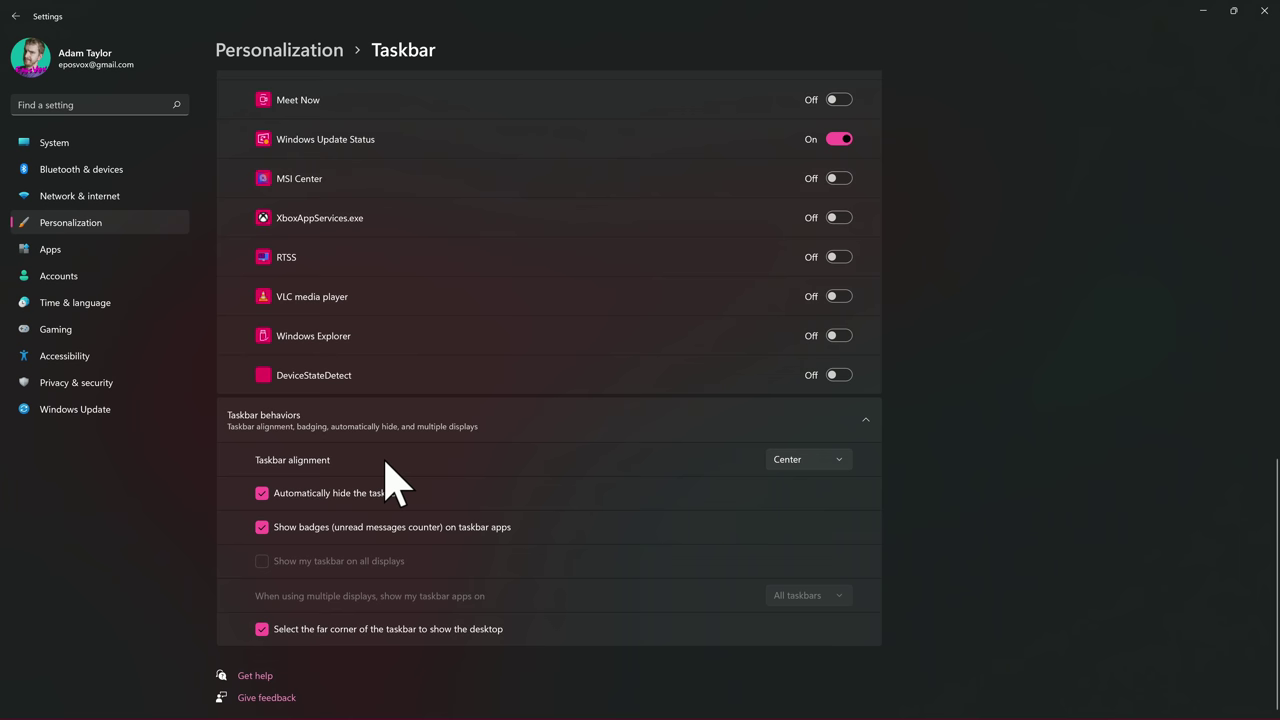
mouse_move(640, 716)
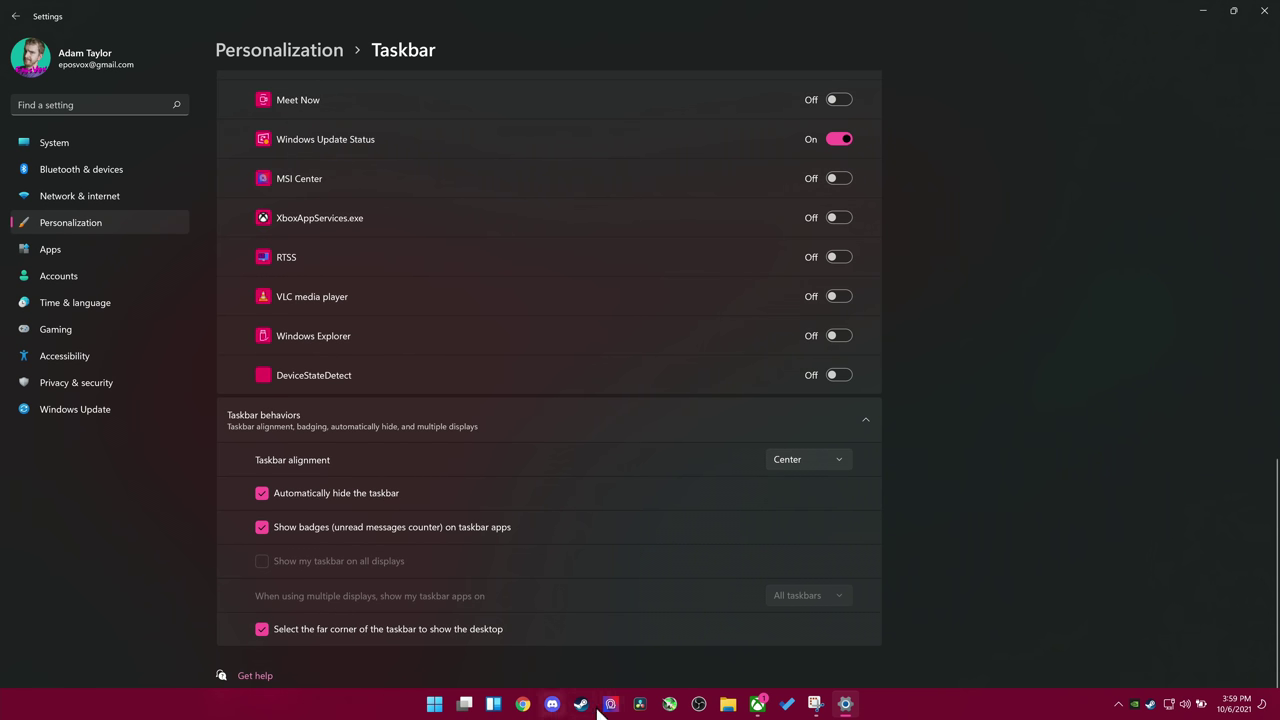
left_click(380, 502)
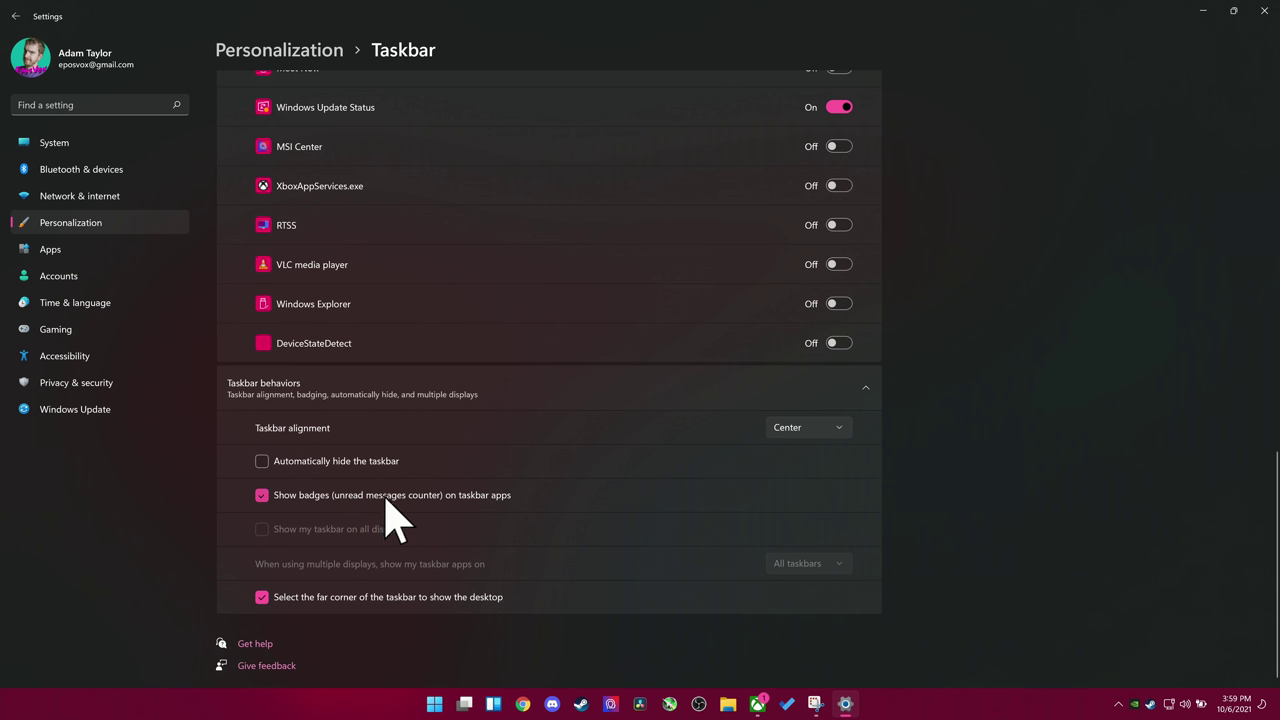
left_click(388, 598)
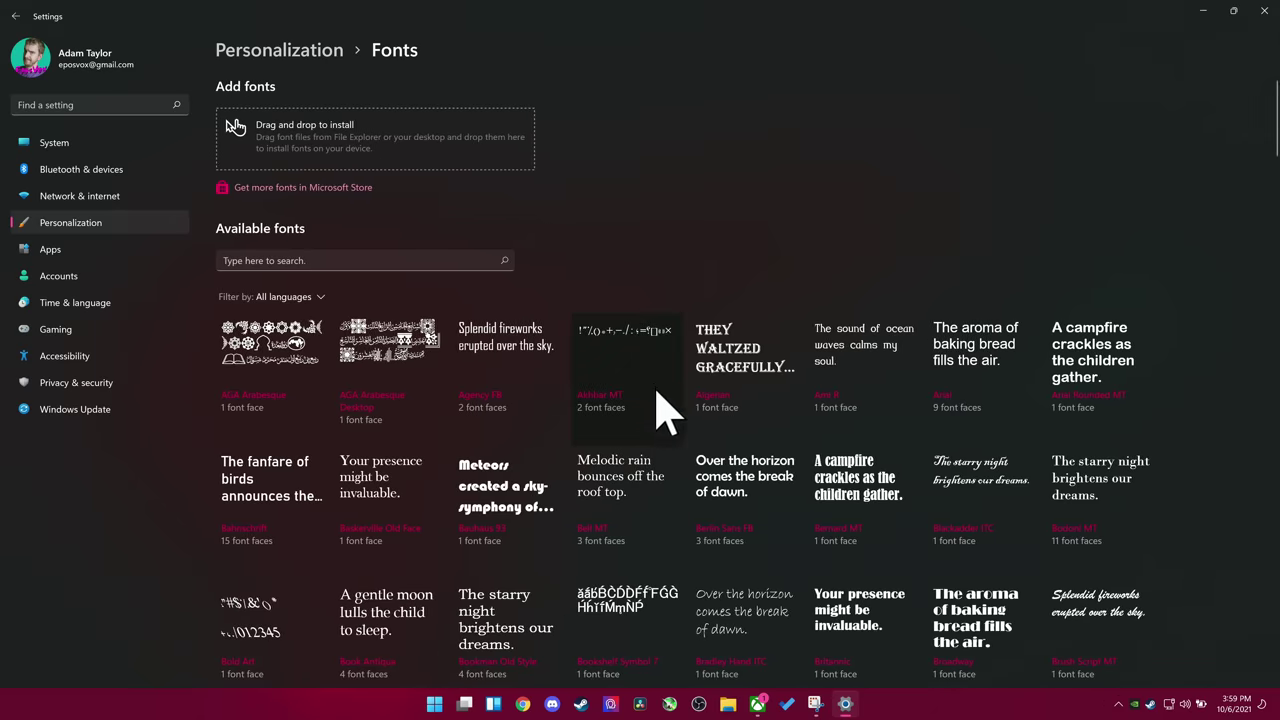
Look through the available fonts on the Fonts page, and leave the Device usage page.
scroll(665, 410, "down", 6)
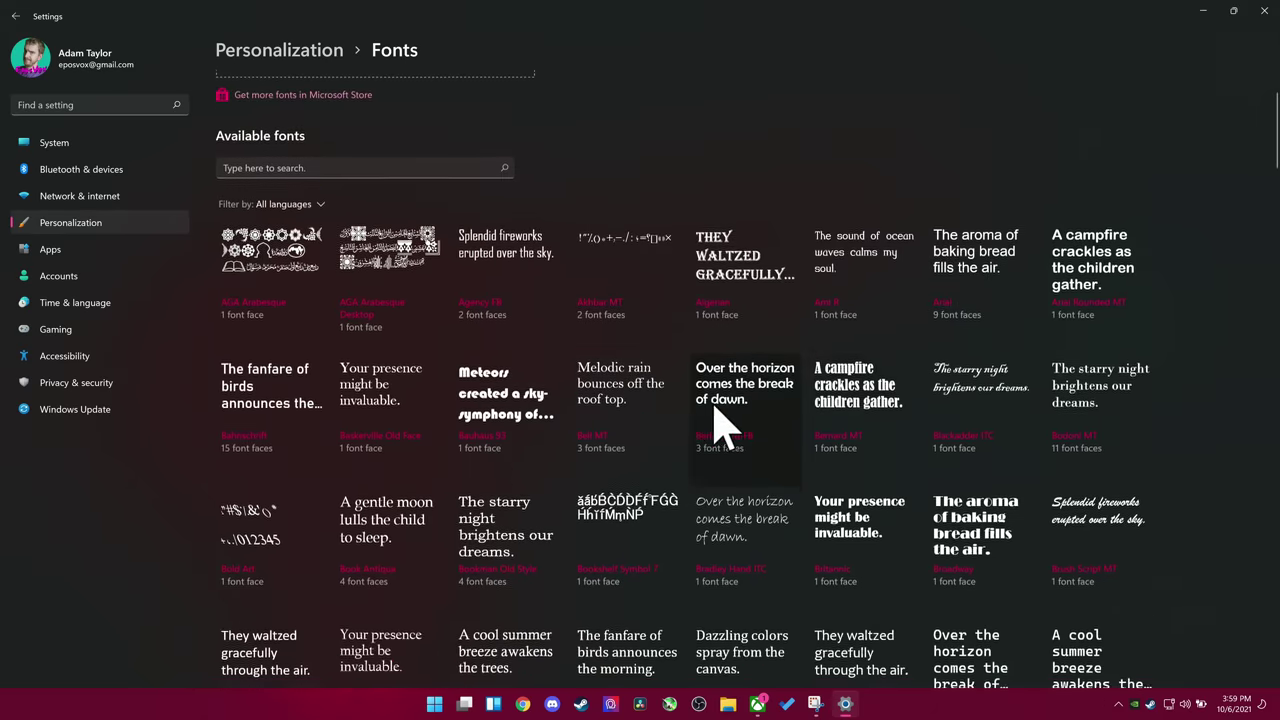
scroll(955, 455, "down", 8)
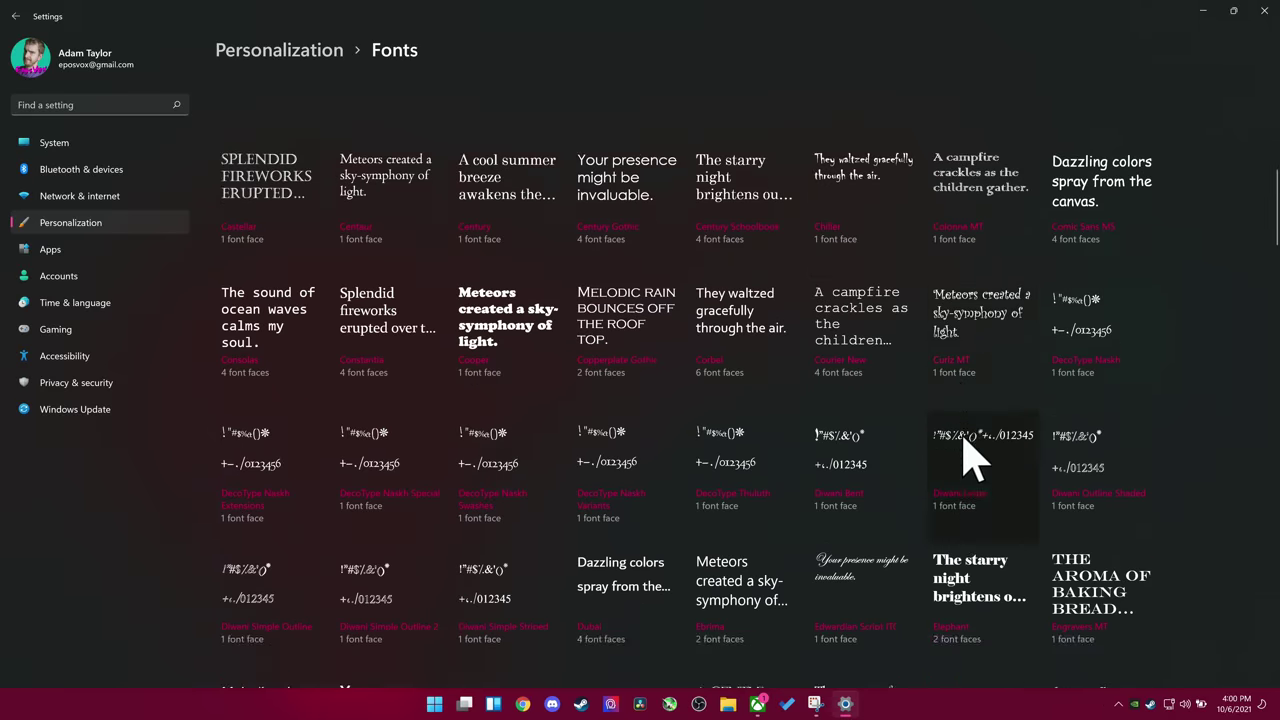
scroll(985, 465, "down", 10)
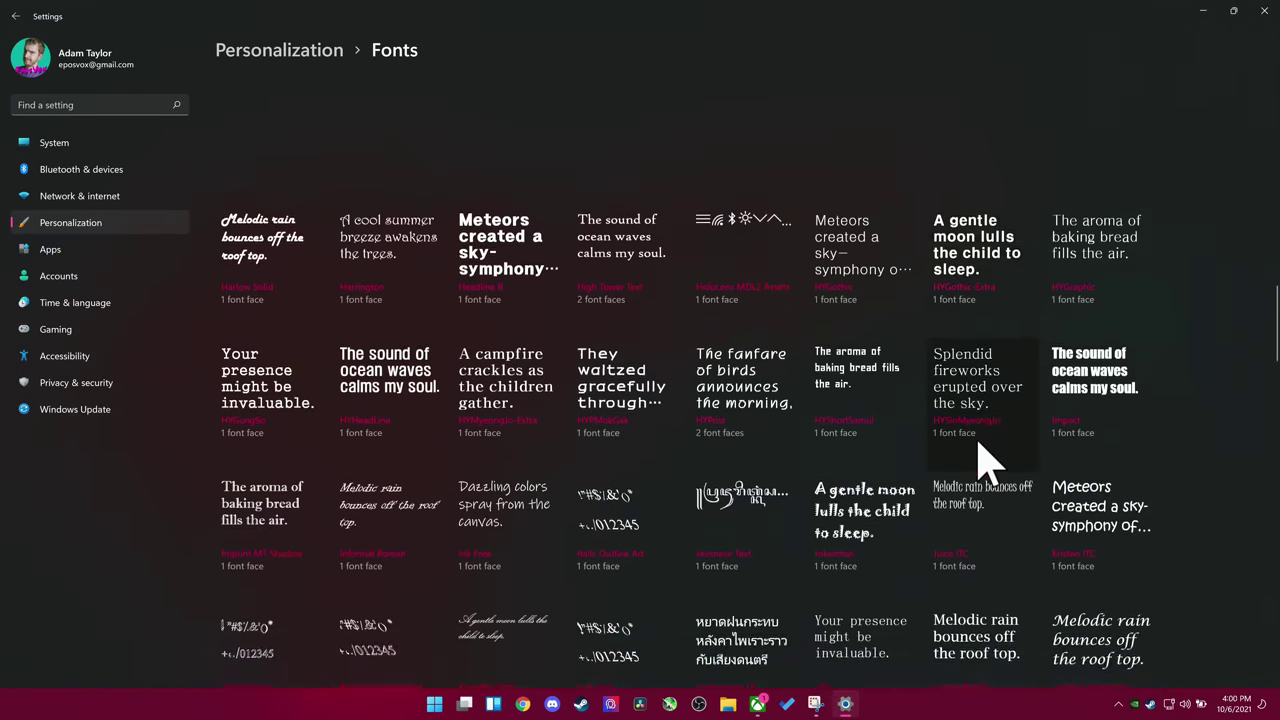
scroll(985, 465, "down", 10)
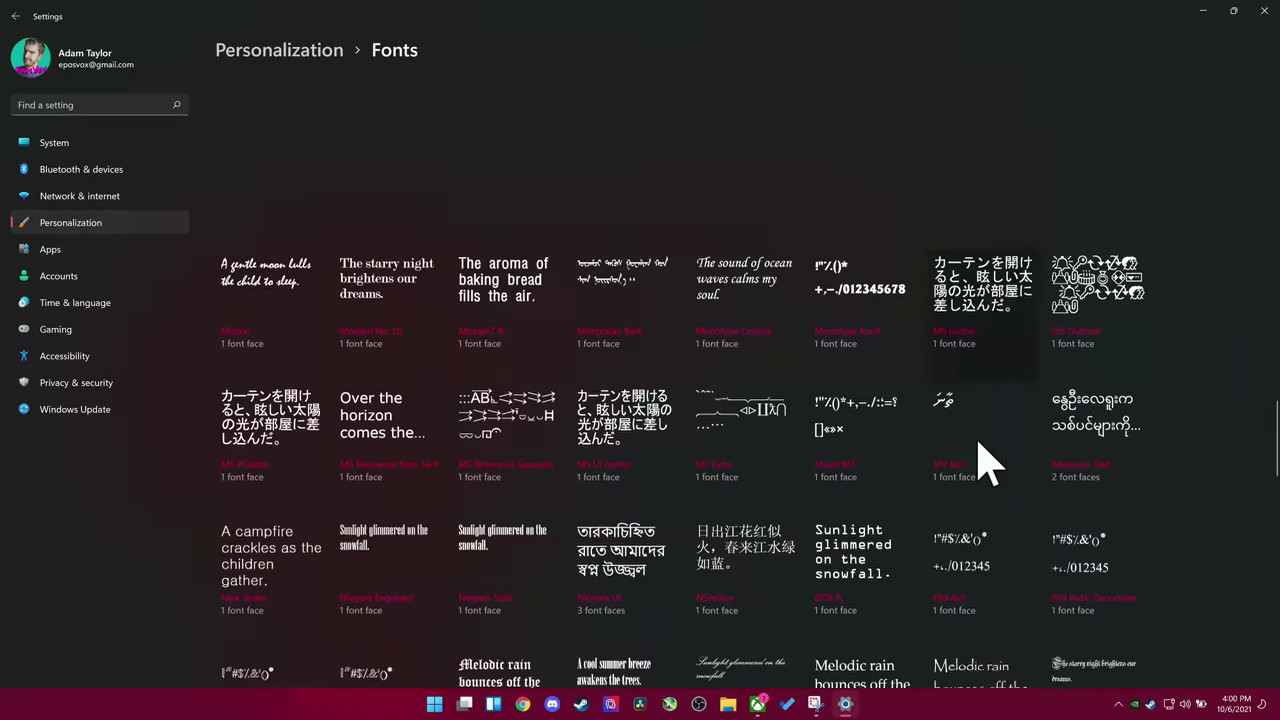
scroll(985, 465, "down", 10)
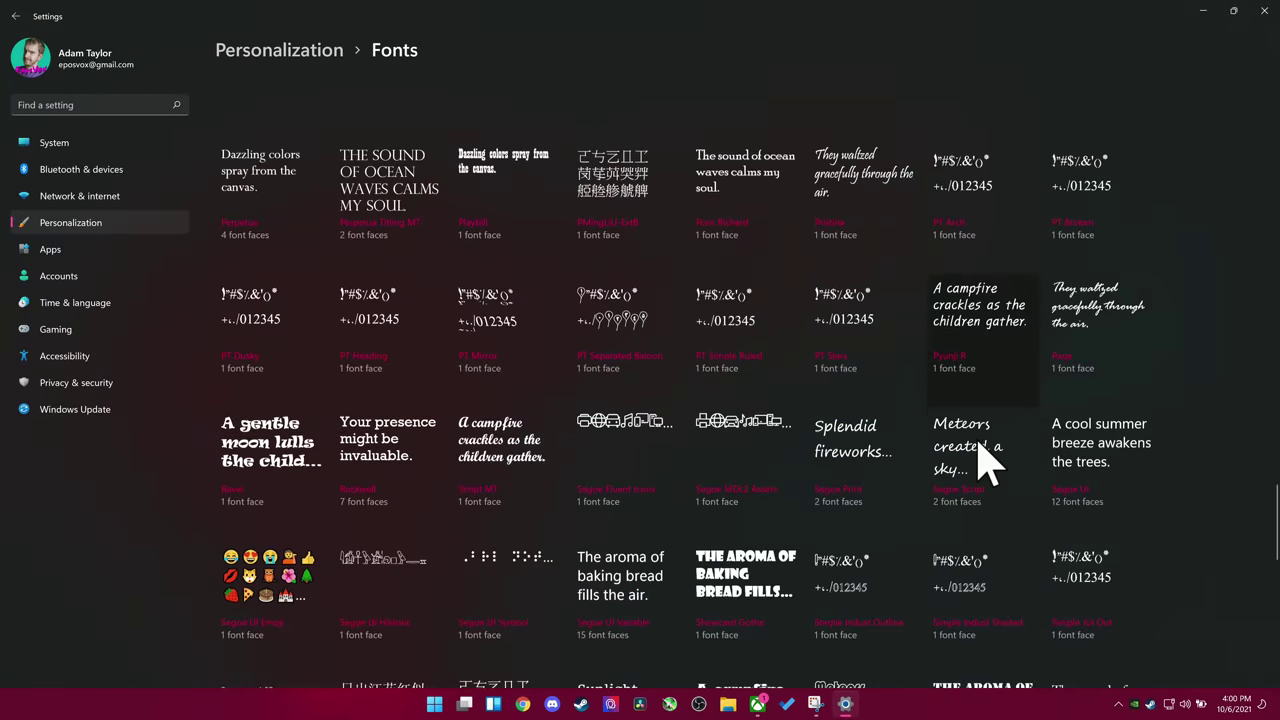
scroll(985, 465, "down", 5)
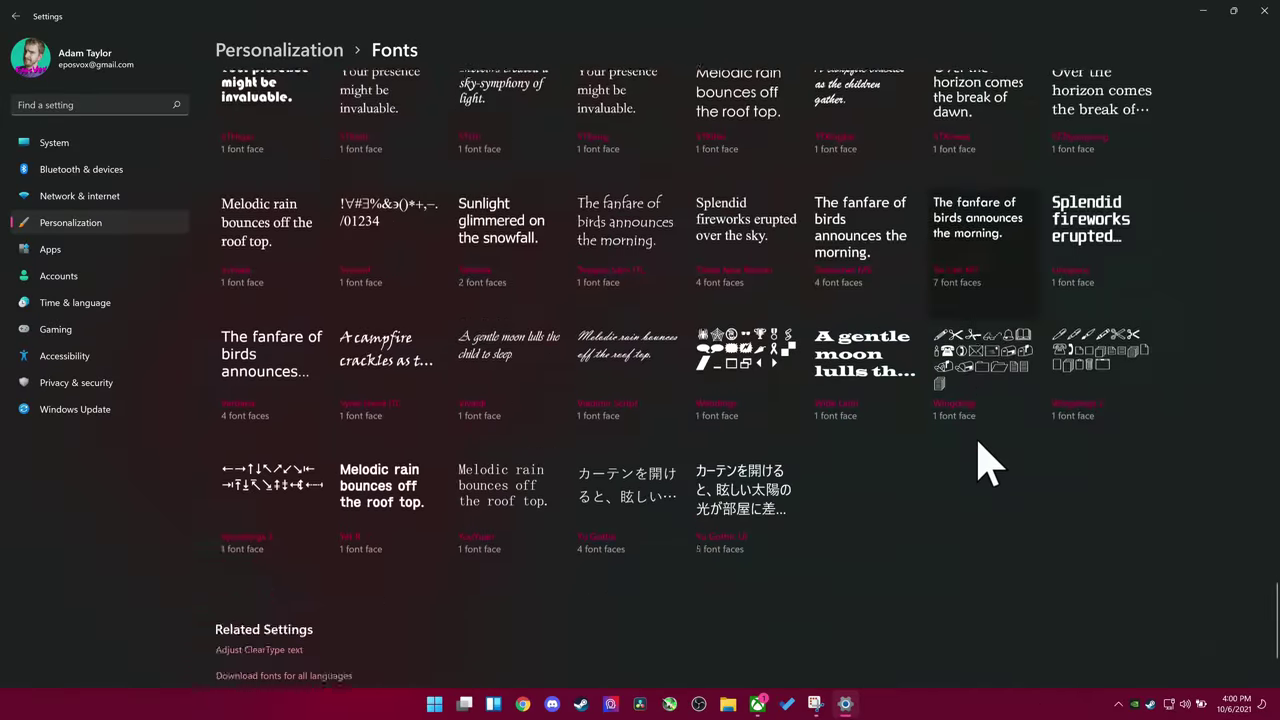
scroll(940, 470, "up", 15)
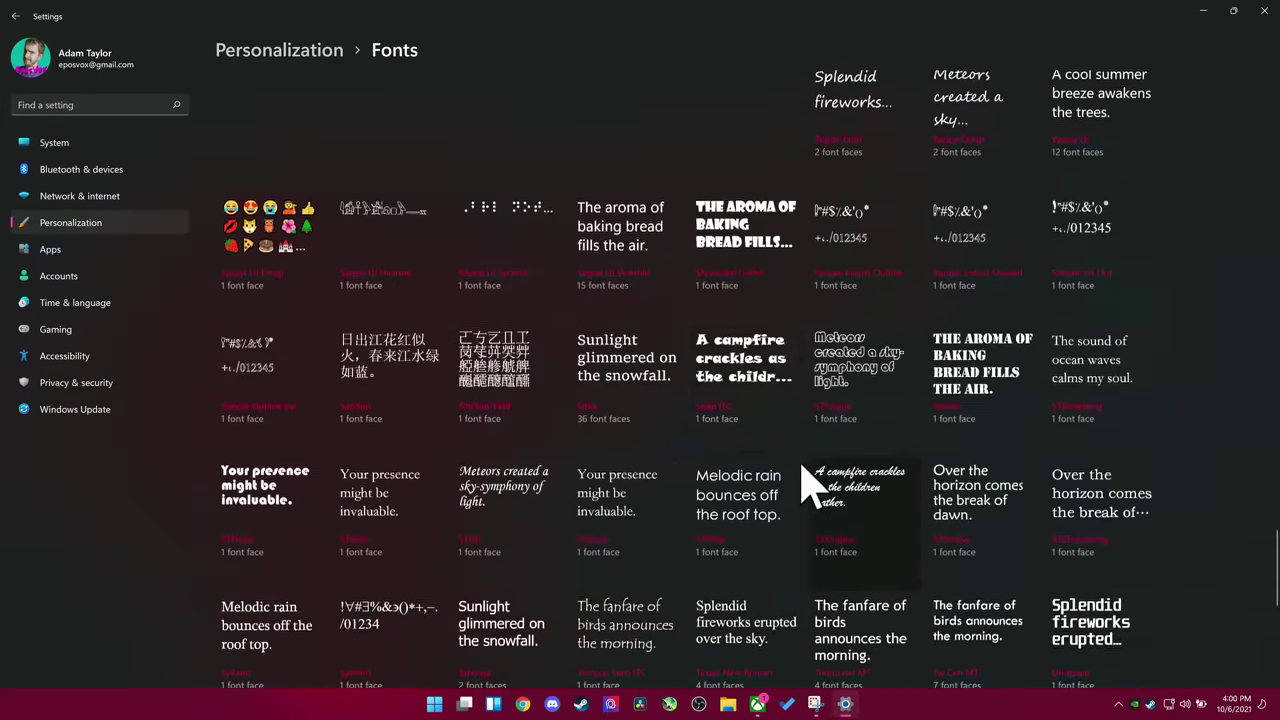
scroll(780, 480, "up", 10)
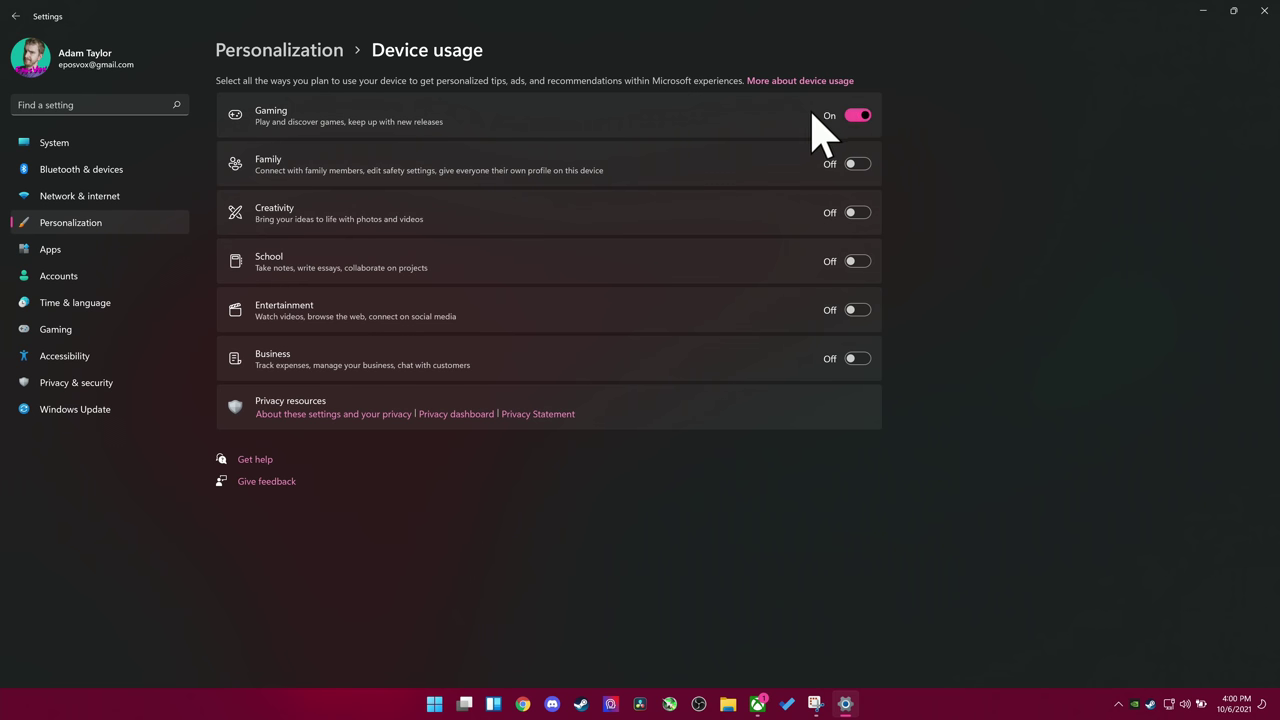
key("alt+Left")
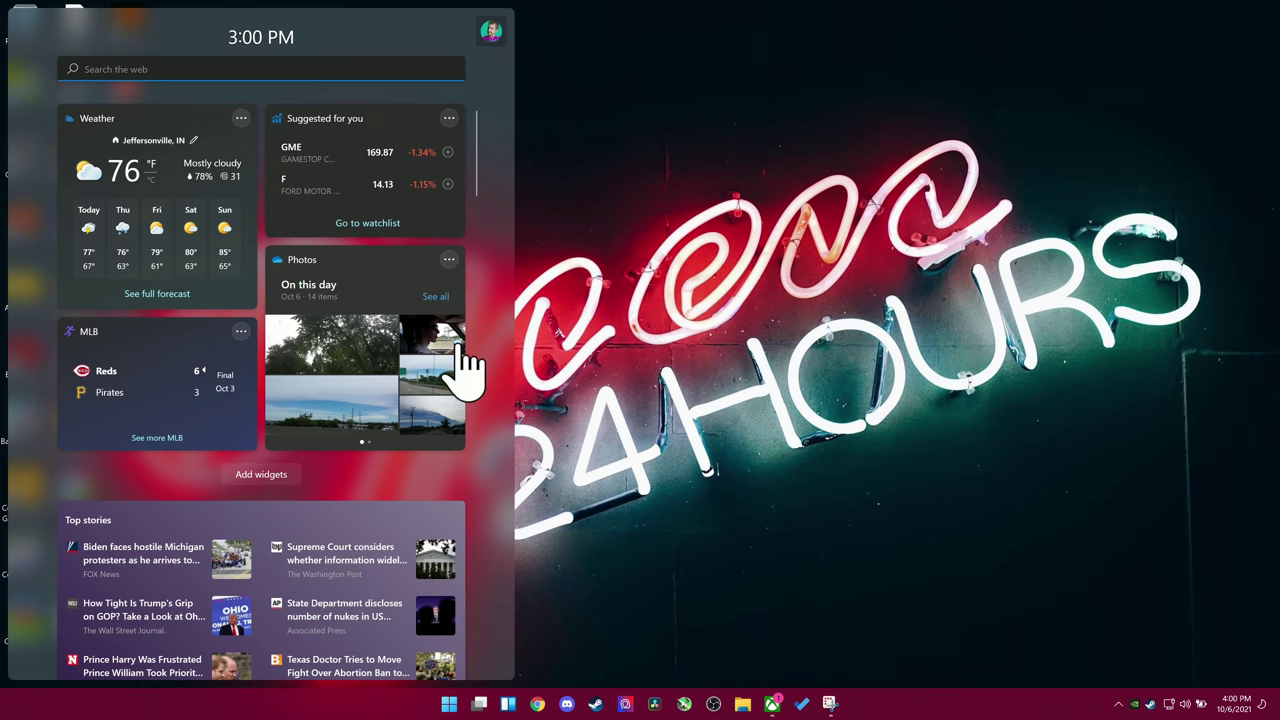
Check the Weather widget's default location and unit options, and cancel without changing them.
left_click(241, 118)
left_click(290, 229)
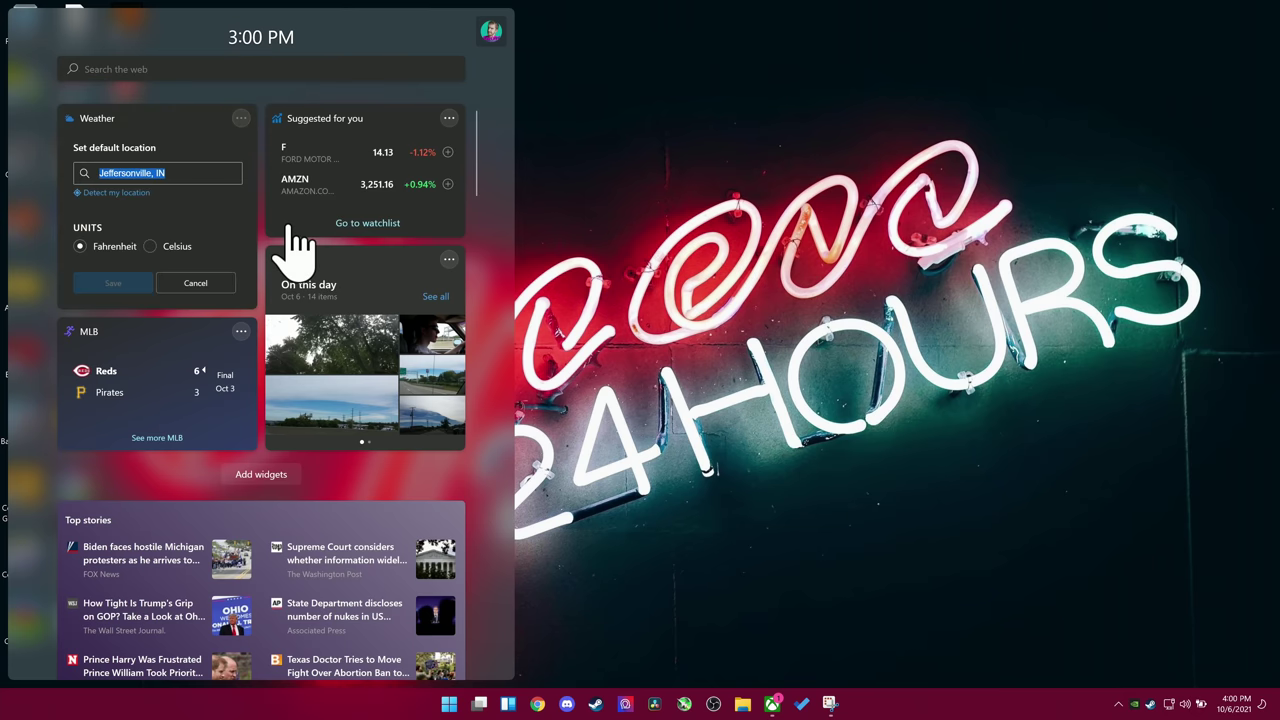
left_click(172, 285)
Resize the Weather widget to Large and close the widgets board.
left_click(241, 118)
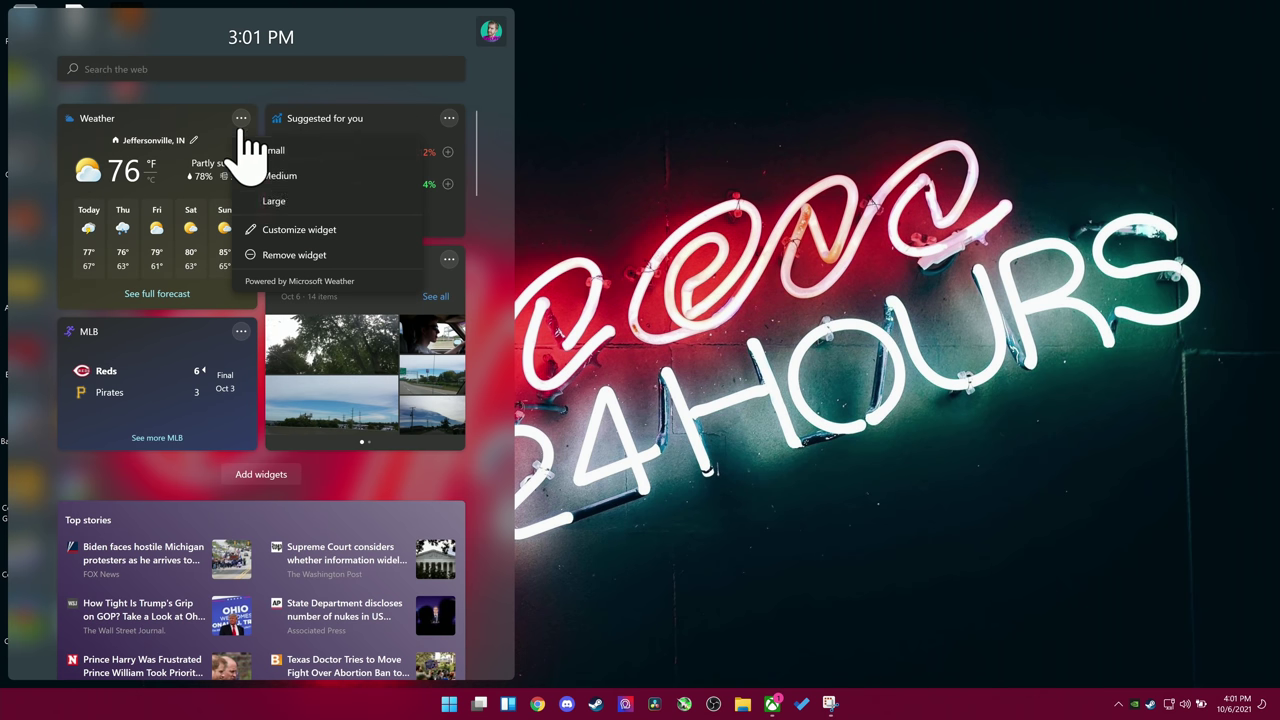
left_click(297, 201)
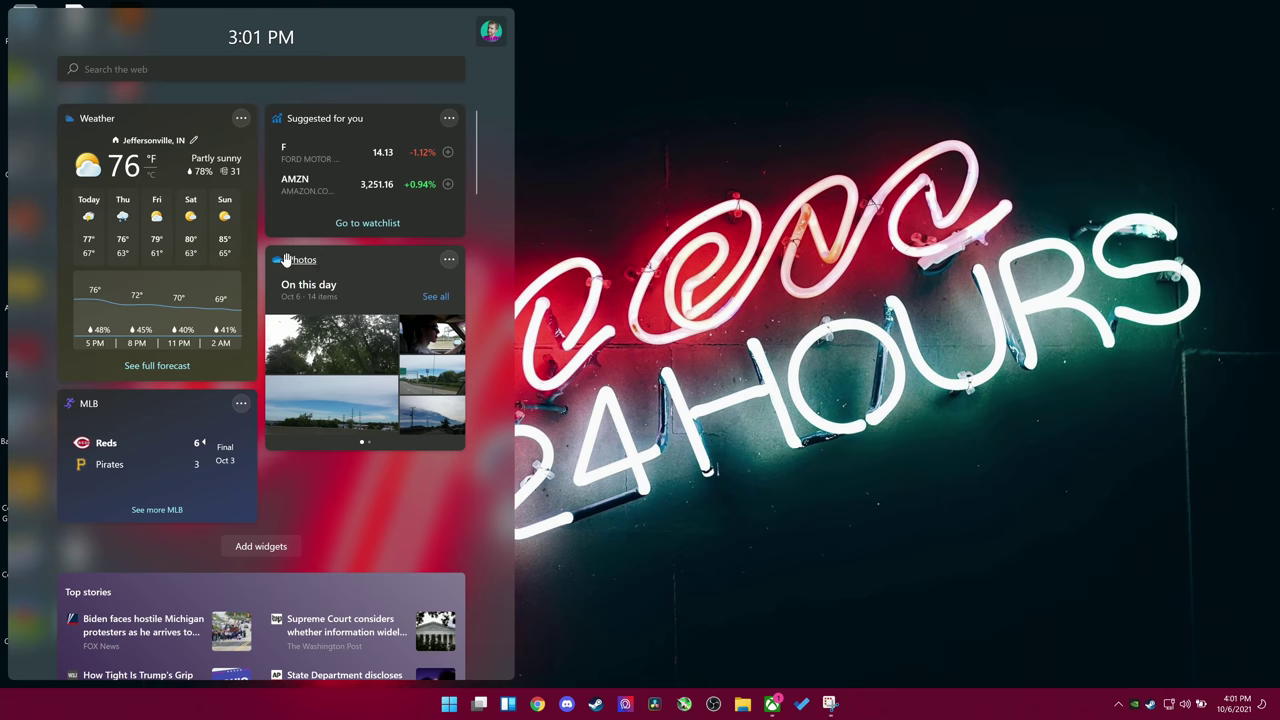
key("Escape")
Try the Small icons view for the desktop icons.
right_click(343, 212)
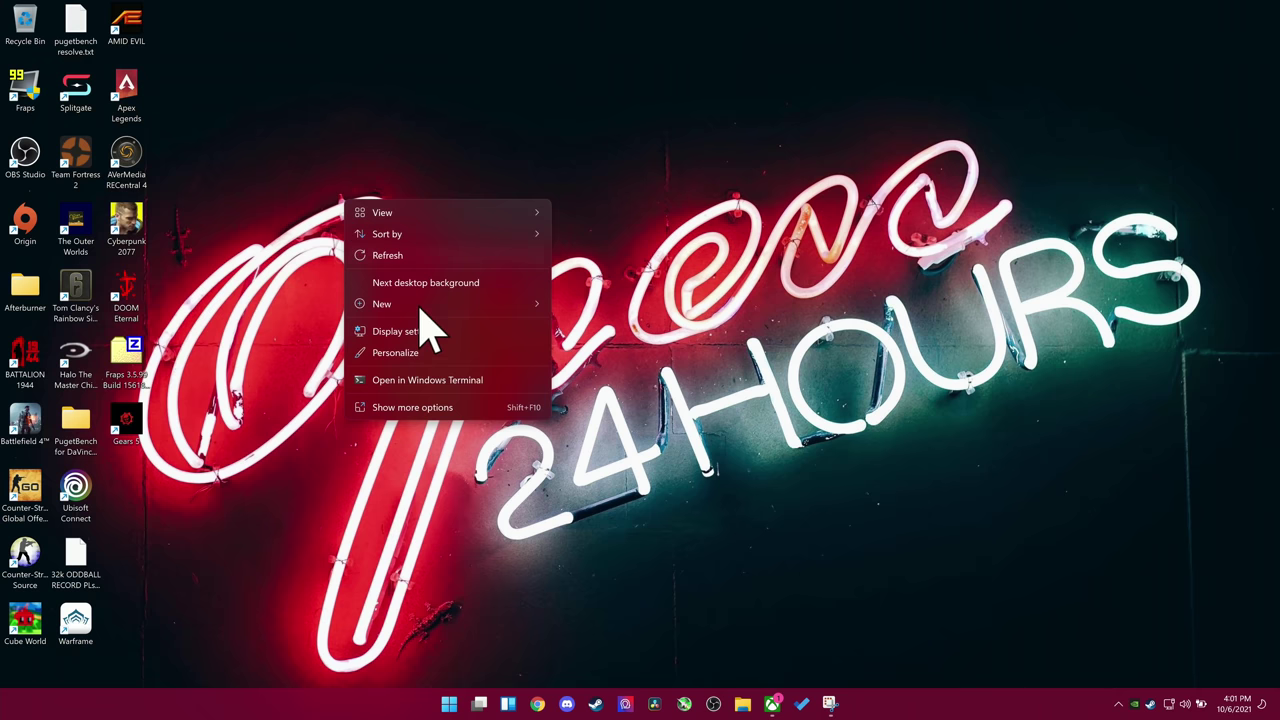
left_click(456, 408)
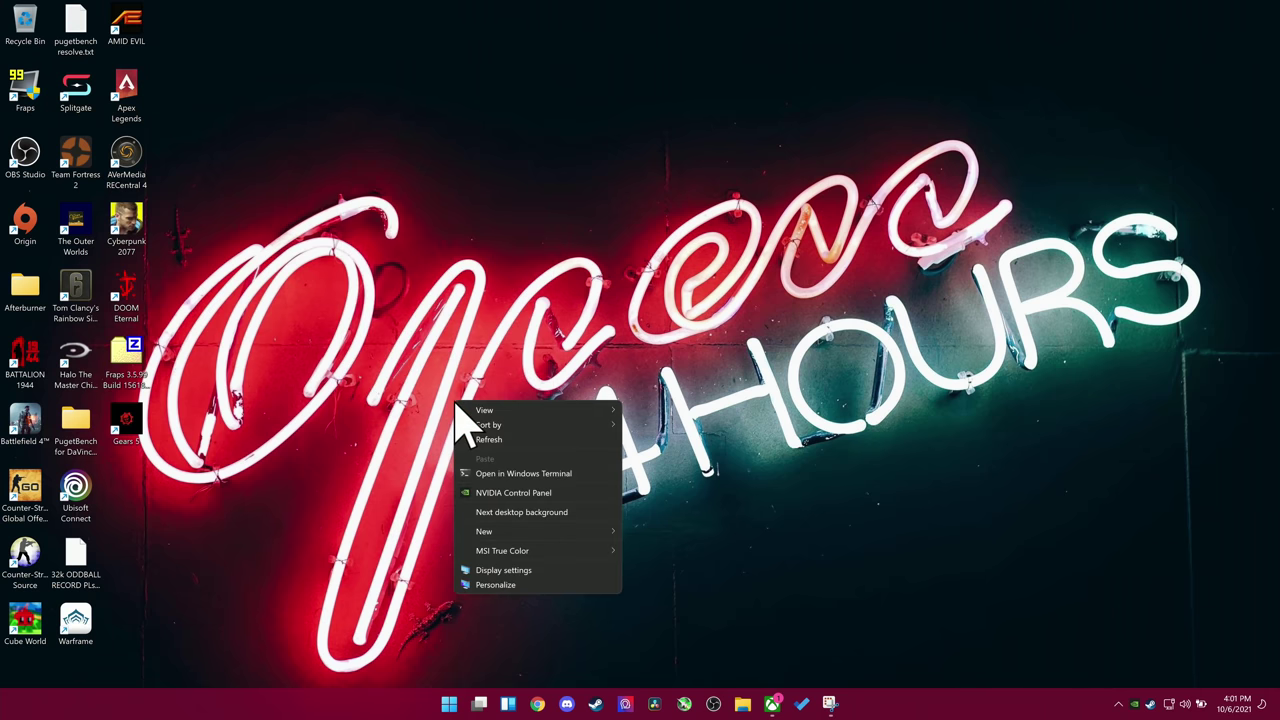
mouse_move(600, 414)
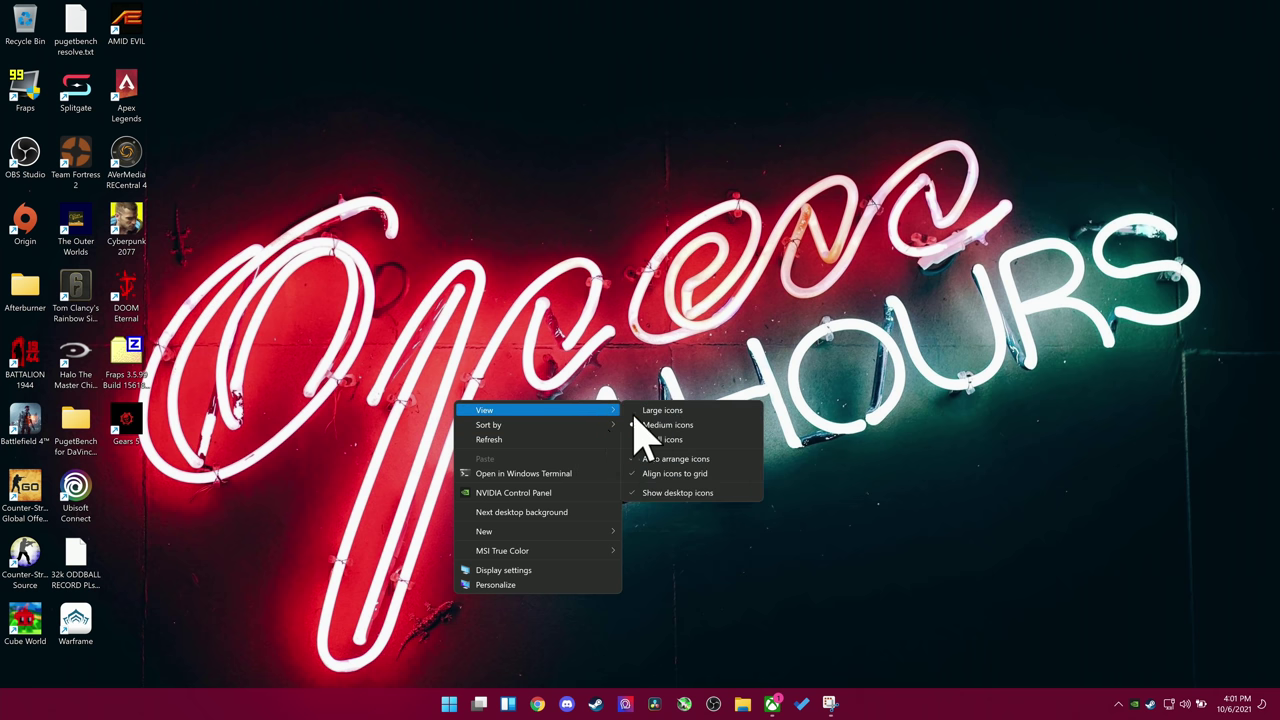
left_click(705, 458)
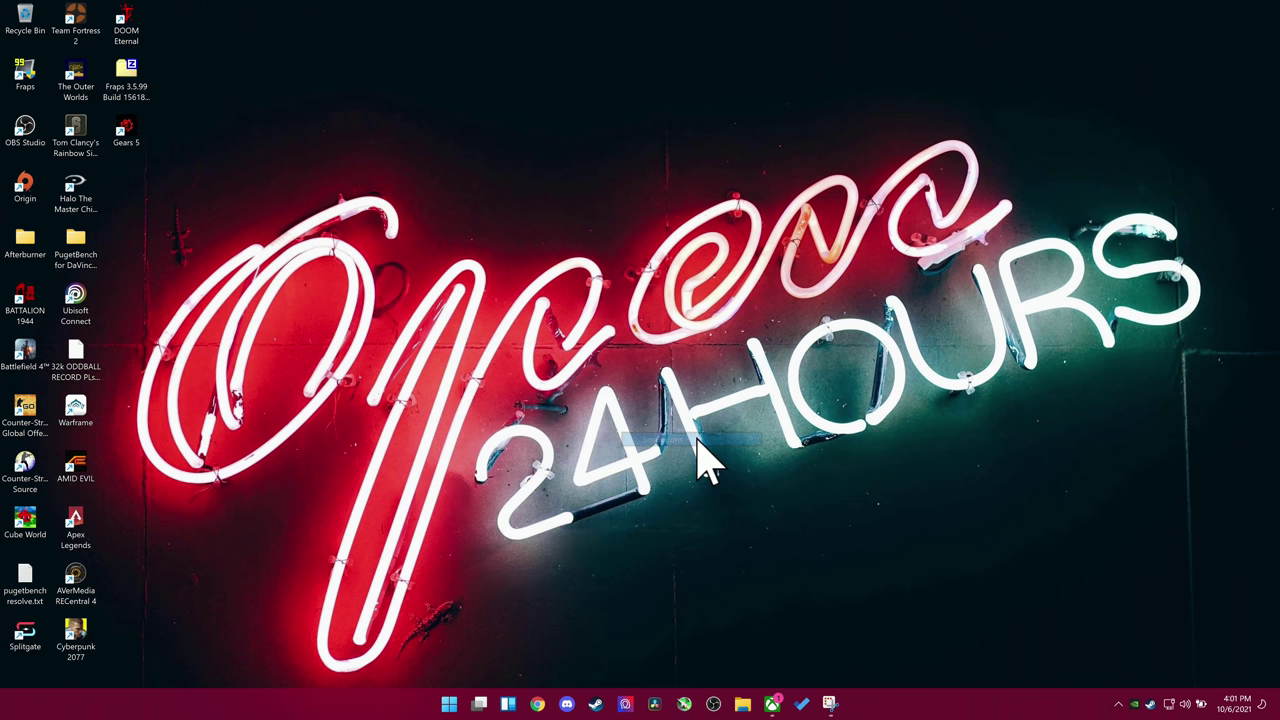
Change the desktop icons to the Large icons view.
right_click(691, 416)
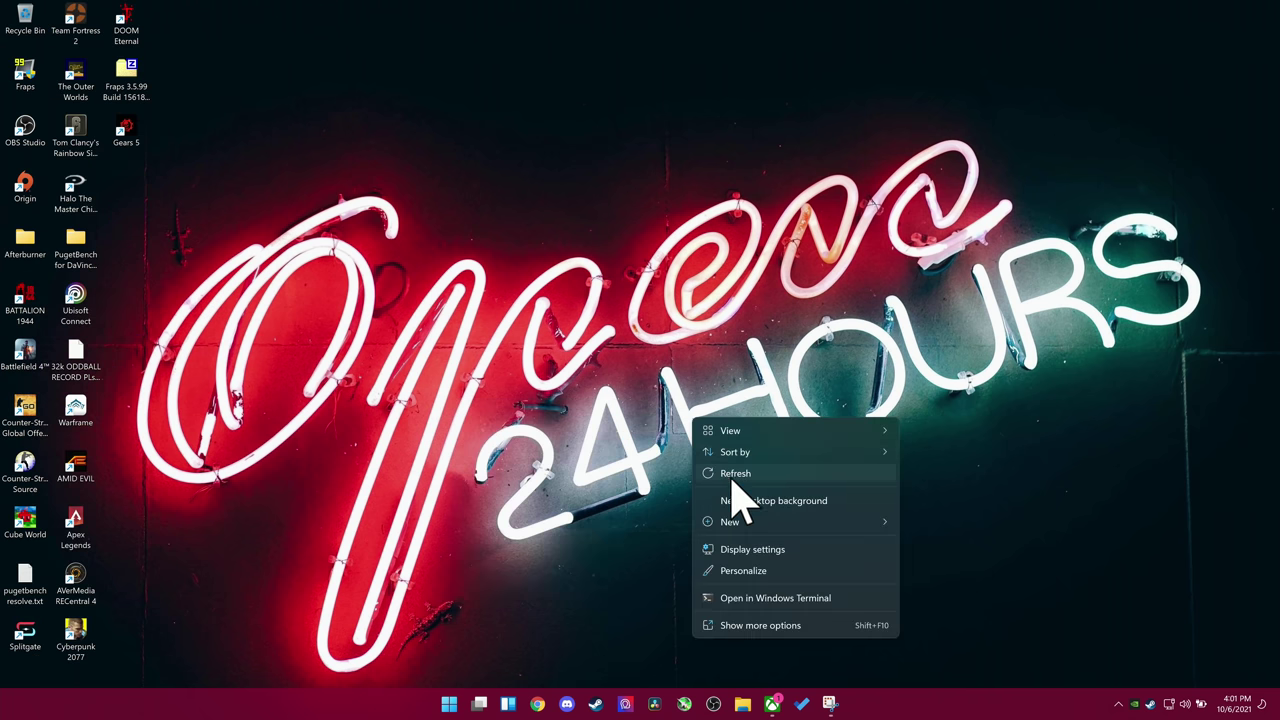
left_click(757, 622)
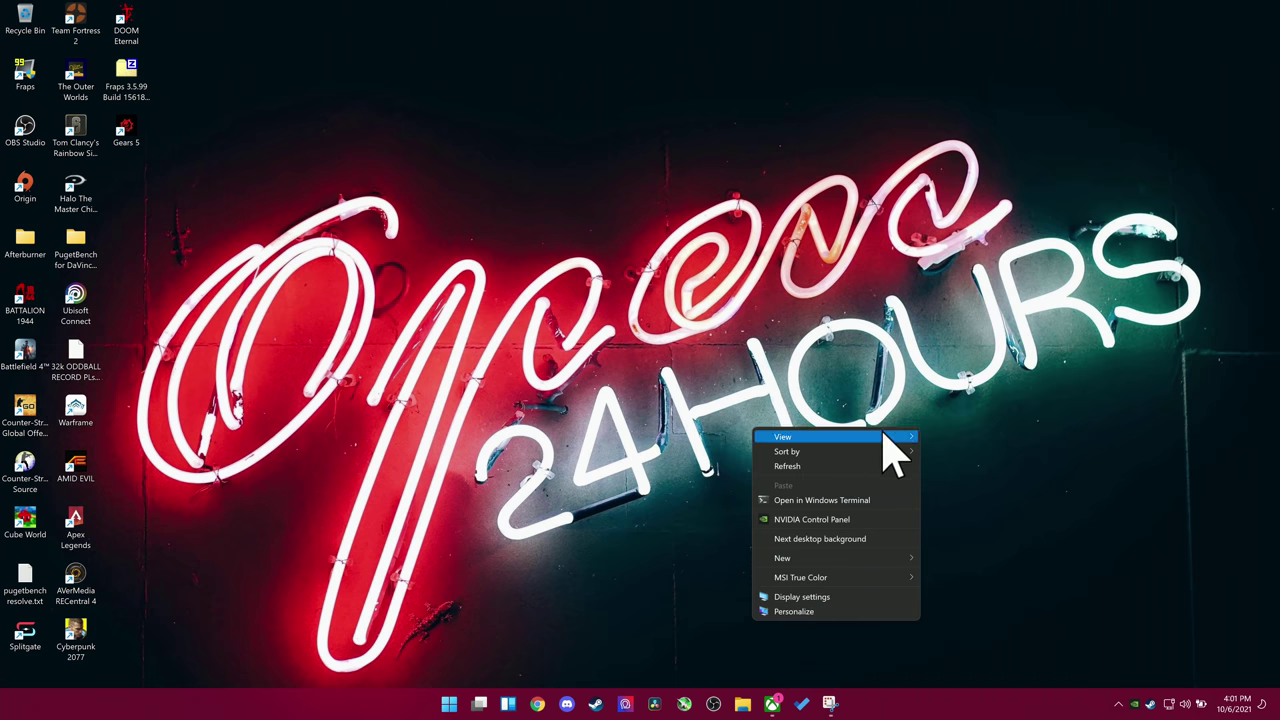
mouse_move(895, 445)
left_click(952, 451)
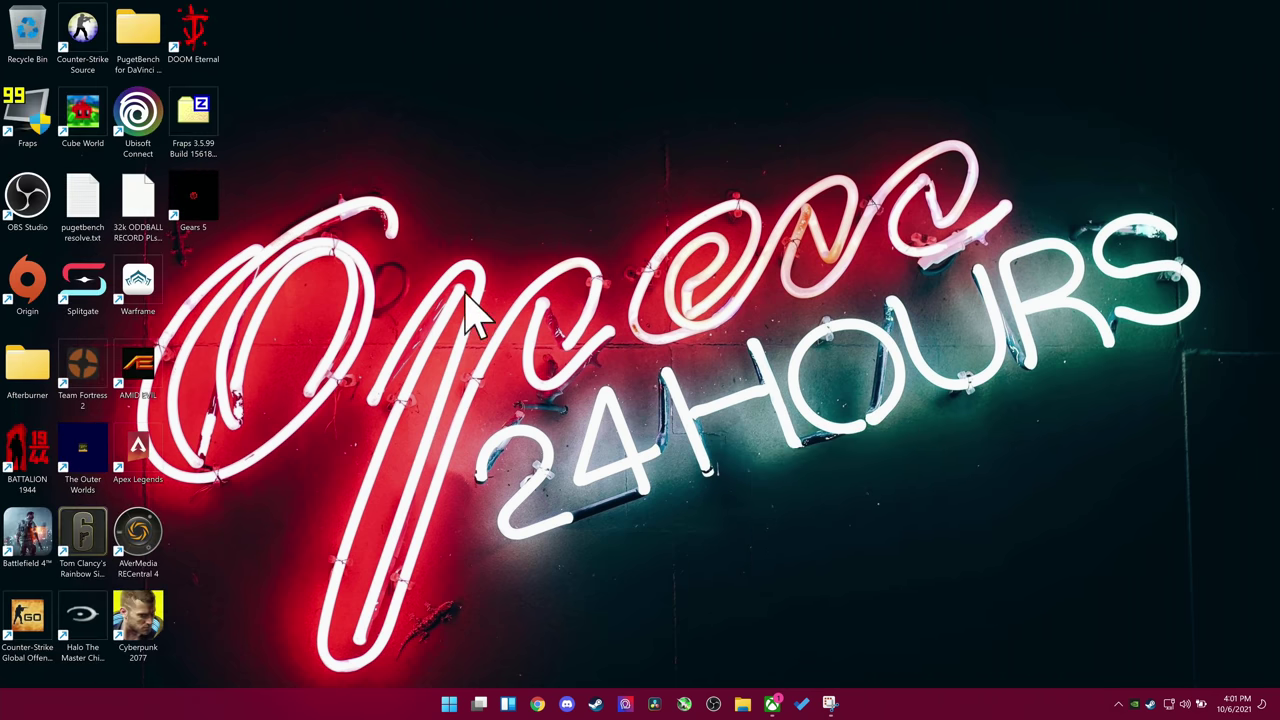
right_click(439, 226)
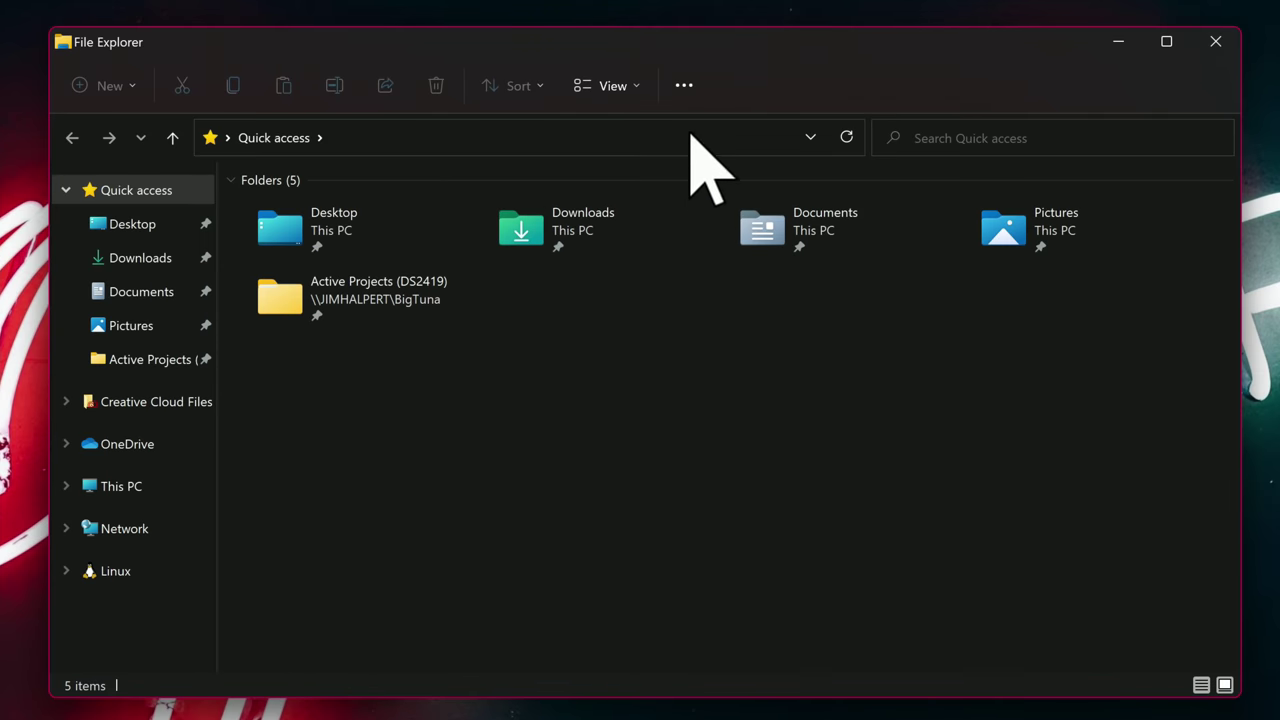
Set File Explorer to open to This PC in Folder Options, apply it, and reopen File Explorer to check the start location.
left_click(675, 129)
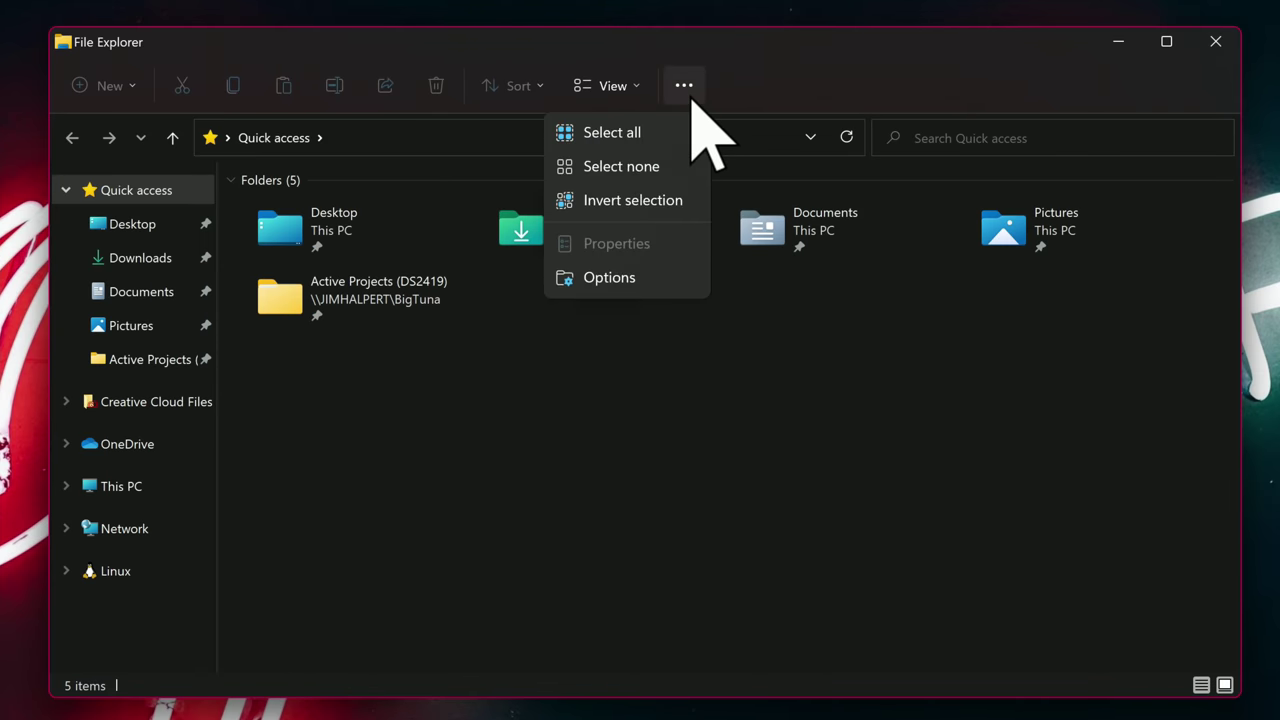
left_click(646, 273)
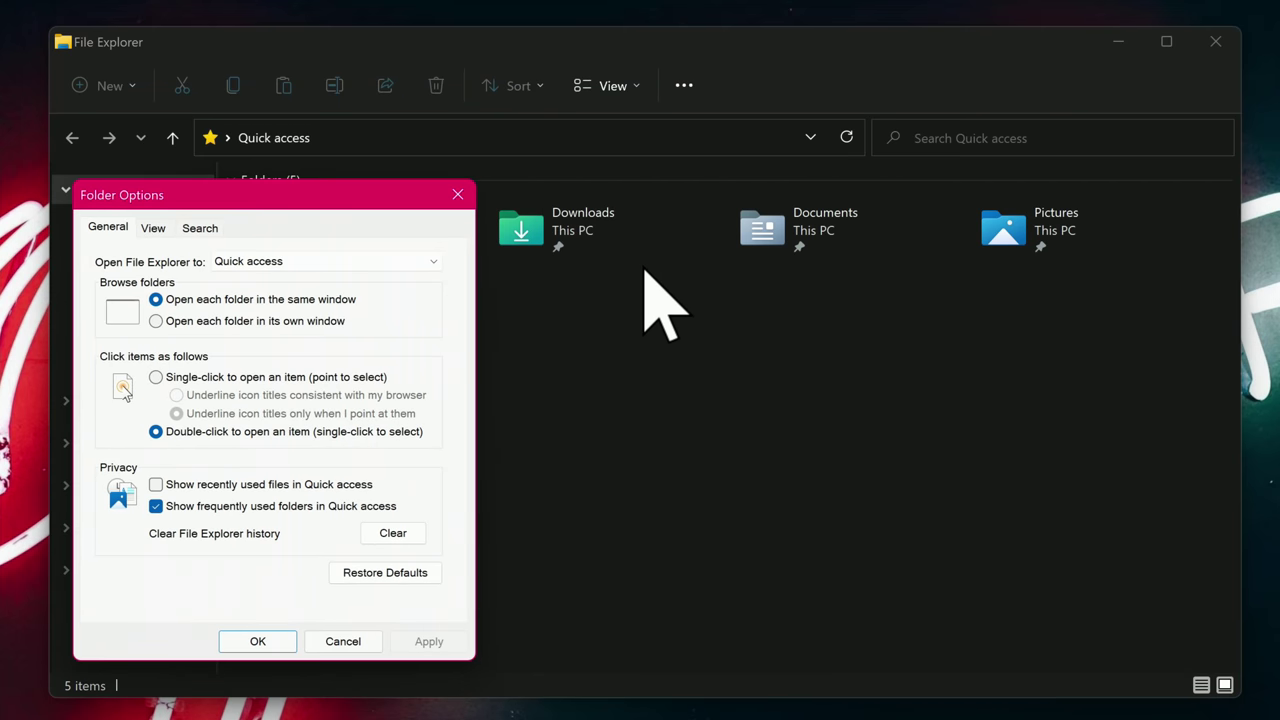
left_click(291, 260)
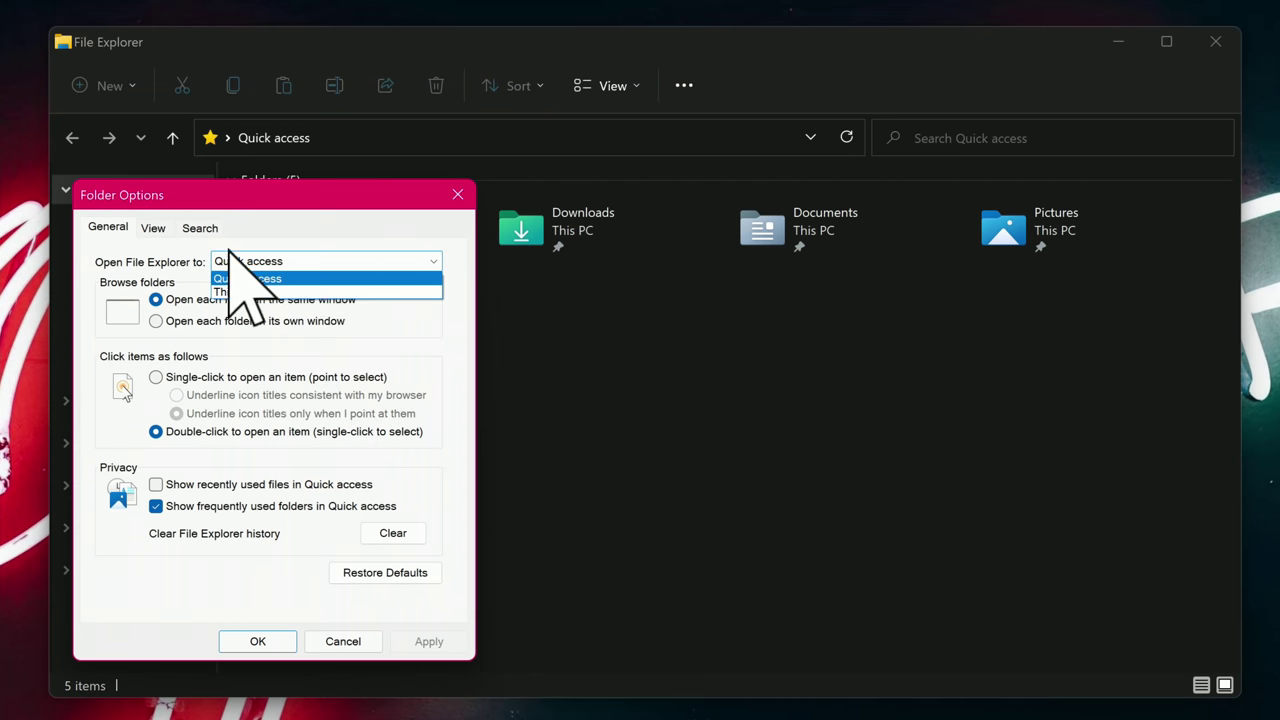
left_click(252, 291)
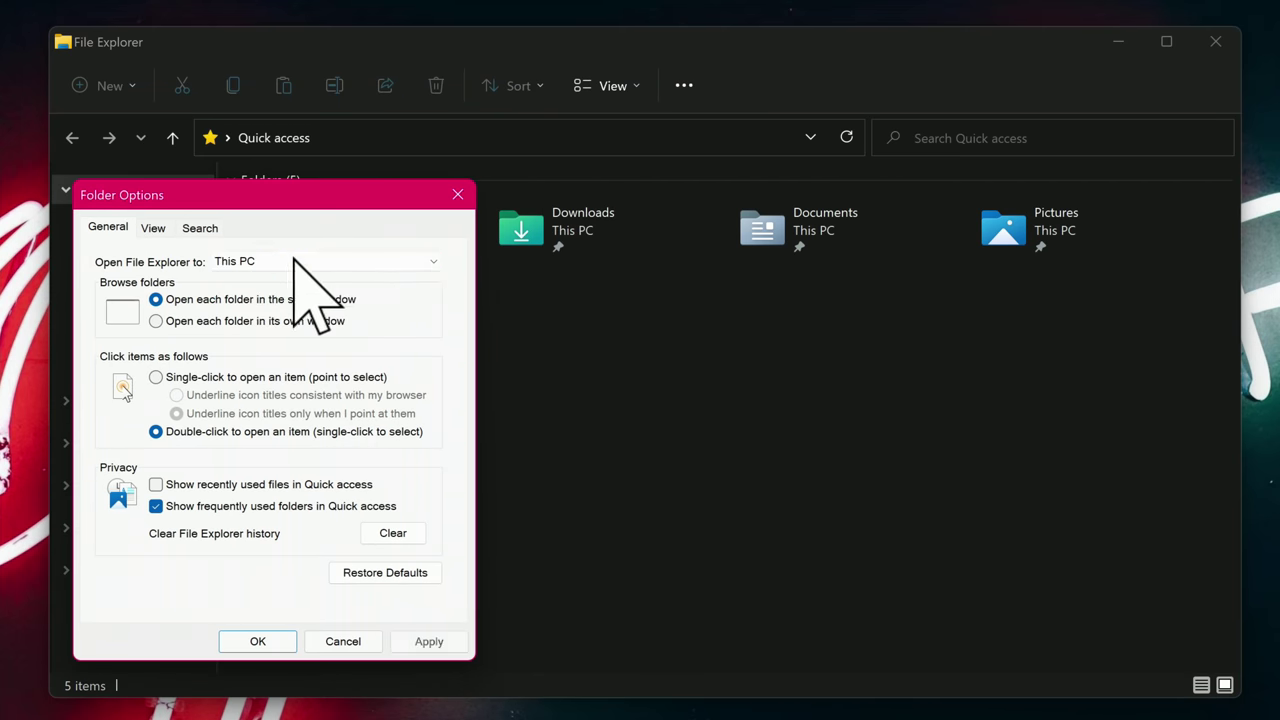
left_click(423, 636)
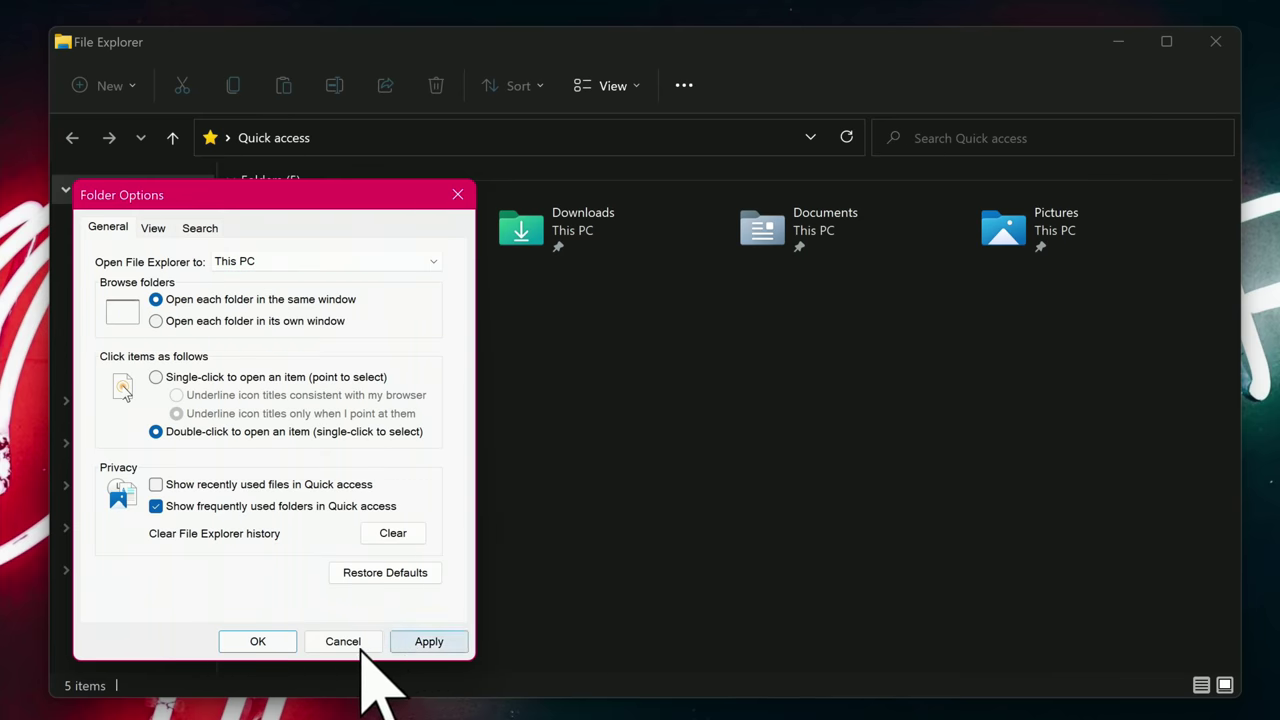
left_click(425, 642)
left_click(282, 643)
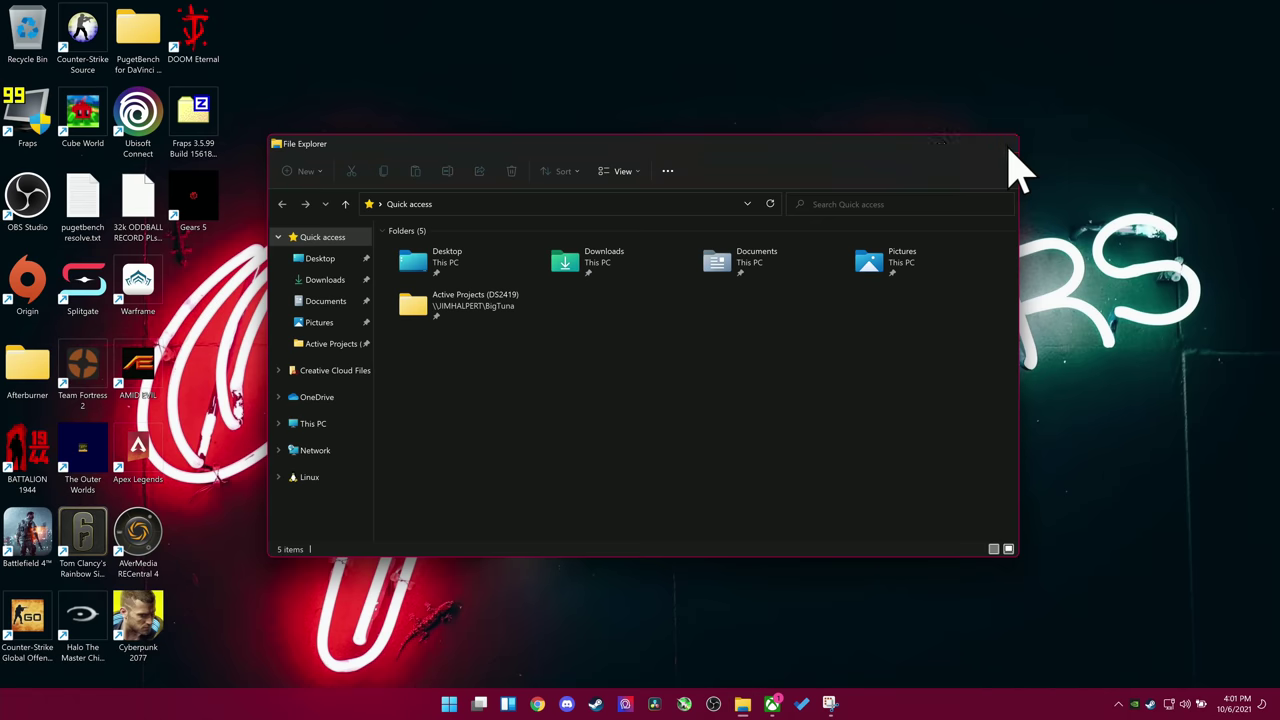
left_click(1124, 85)
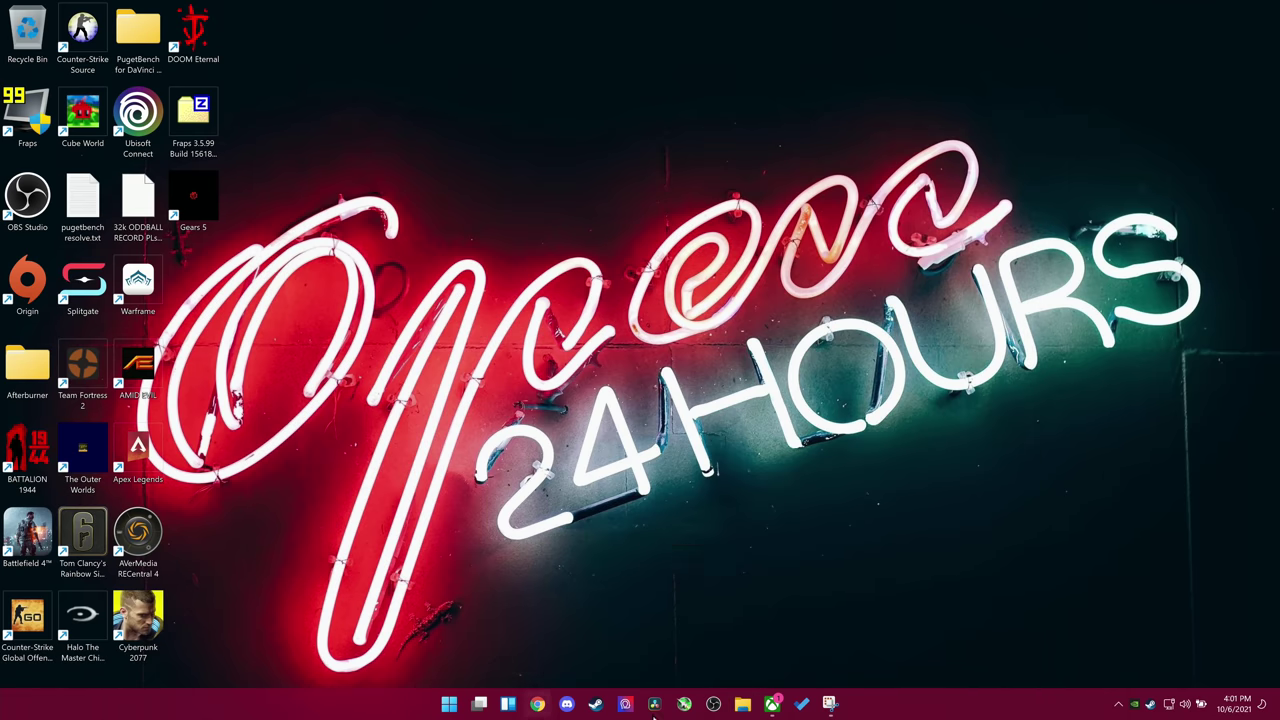
left_click(741, 704)
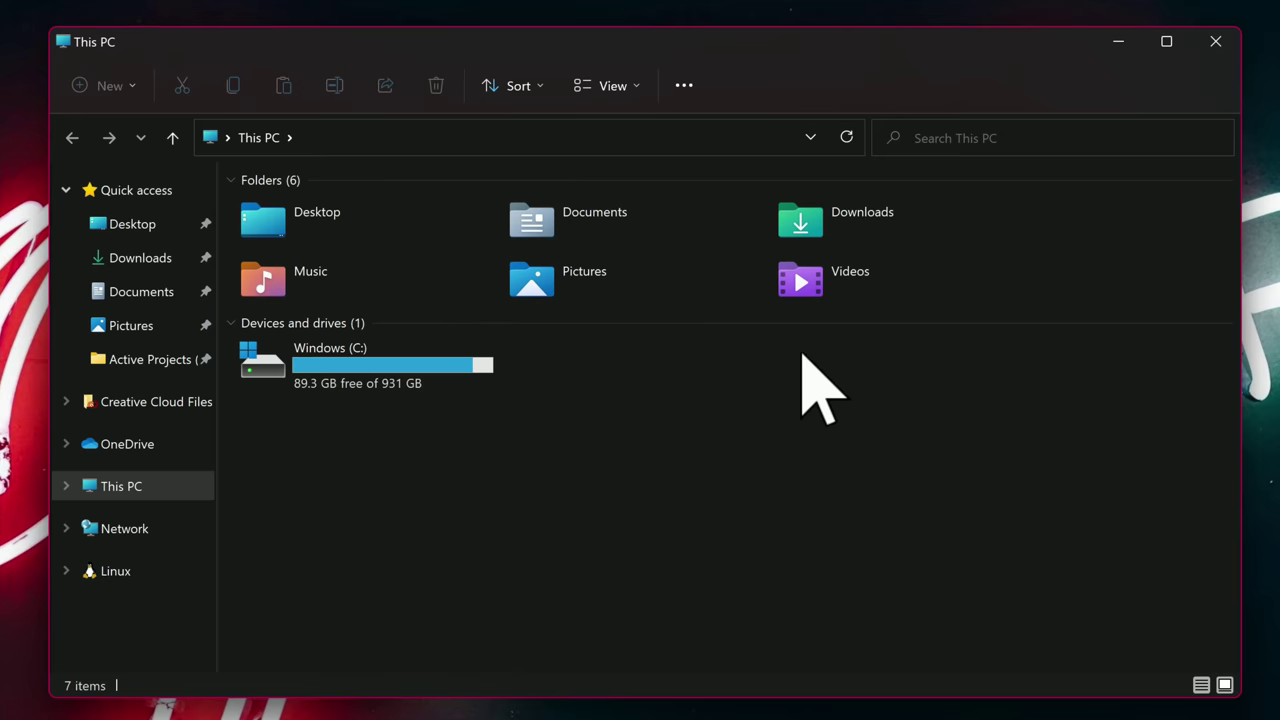
In the advanced view settings of Folder Options, enable Decrease space between items (compact view) and apply it.
left_click(684, 86)
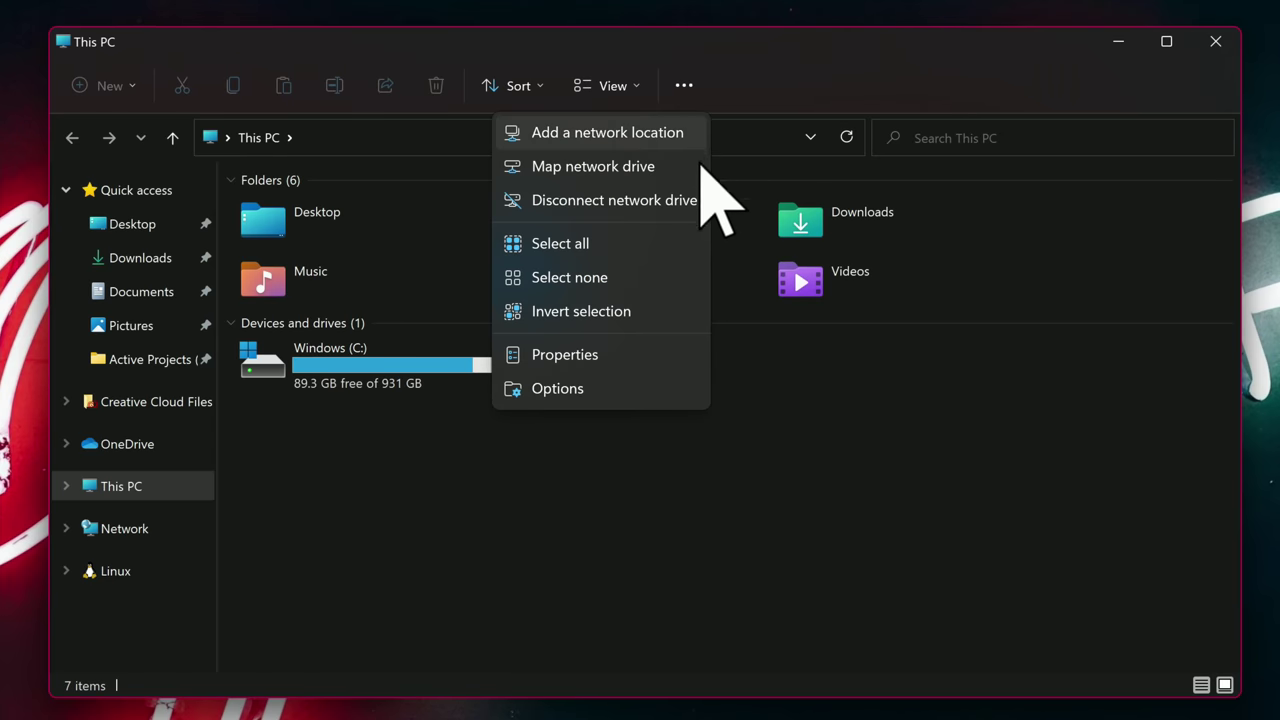
left_click(572, 390)
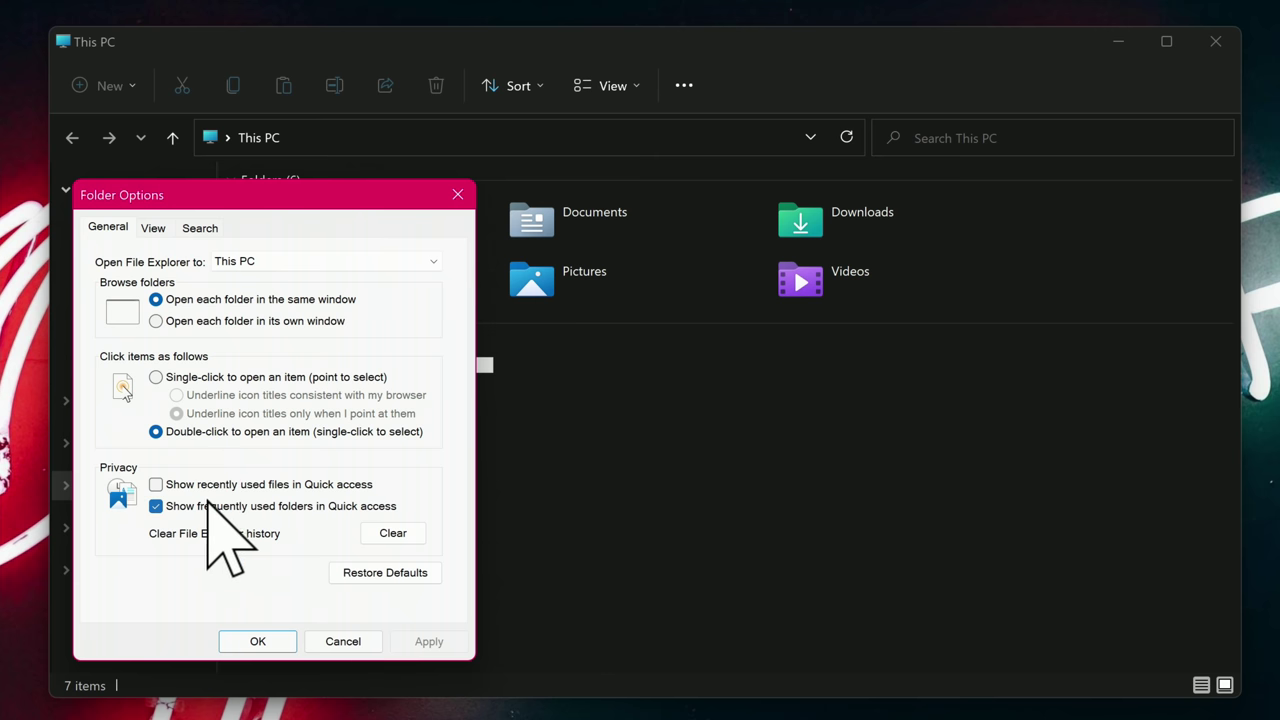
left_click(155, 228)
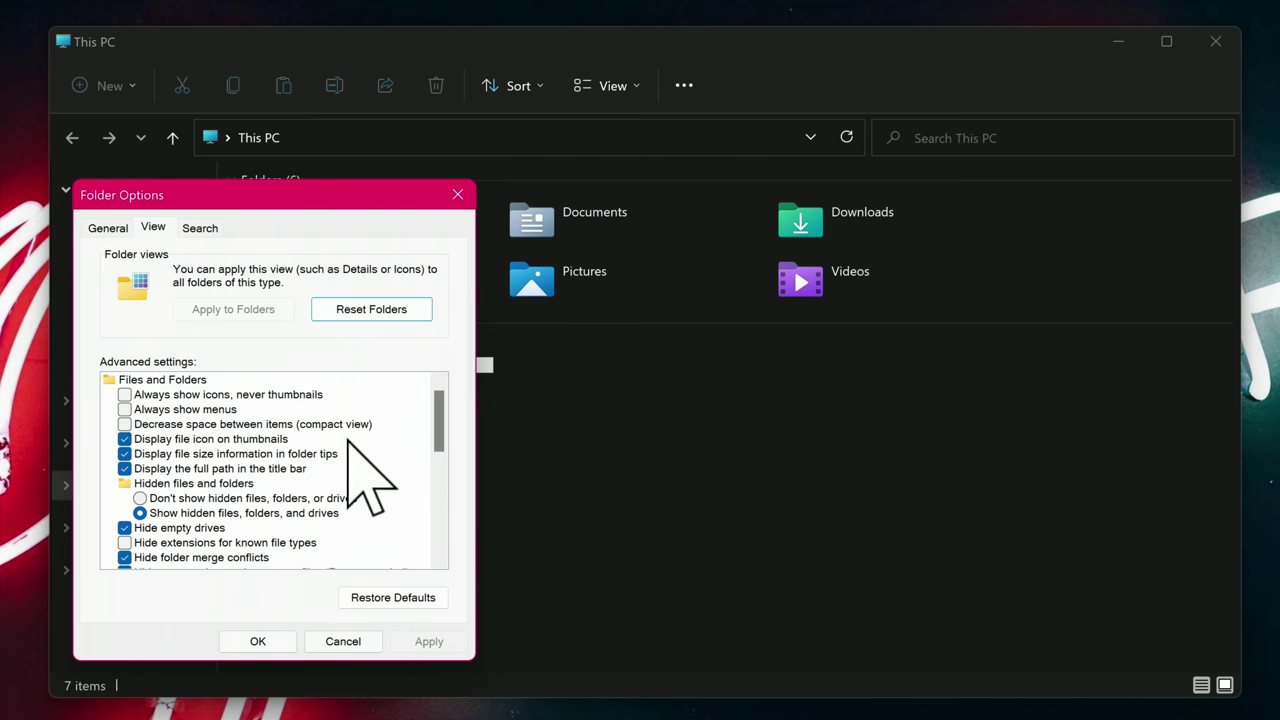
scroll(370, 480, "down", 1)
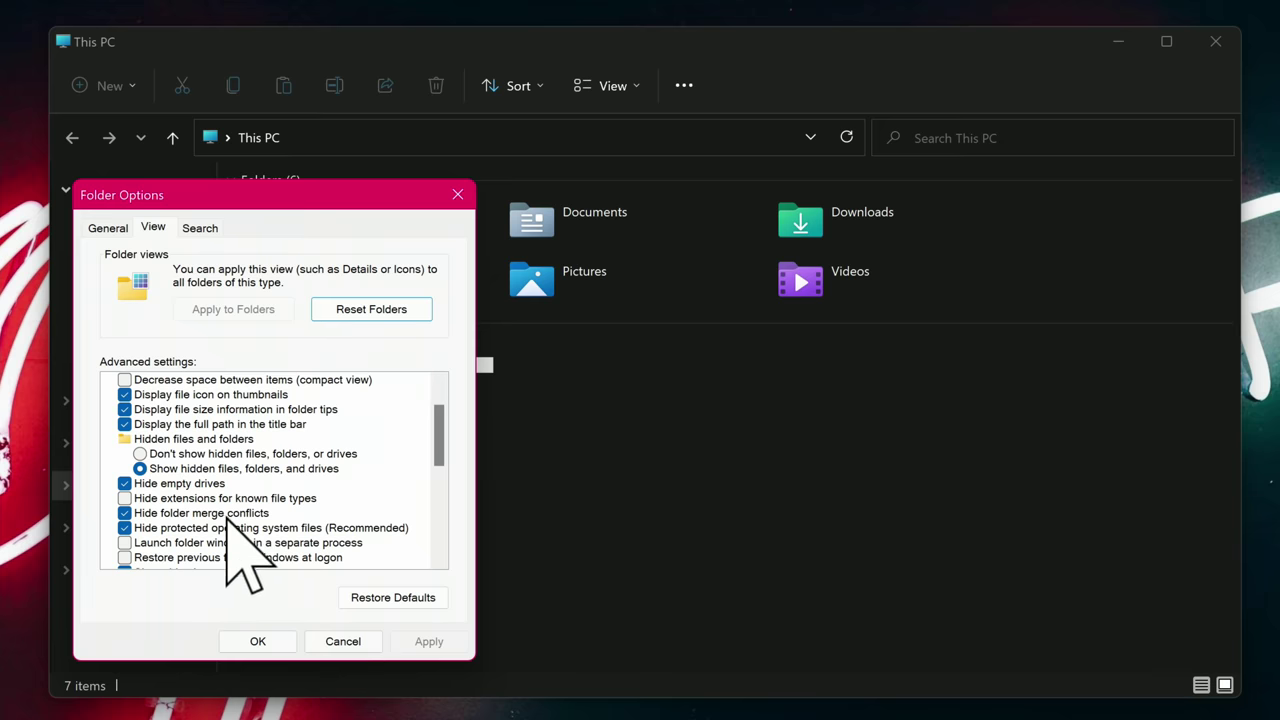
scroll(230, 520, "up", 1)
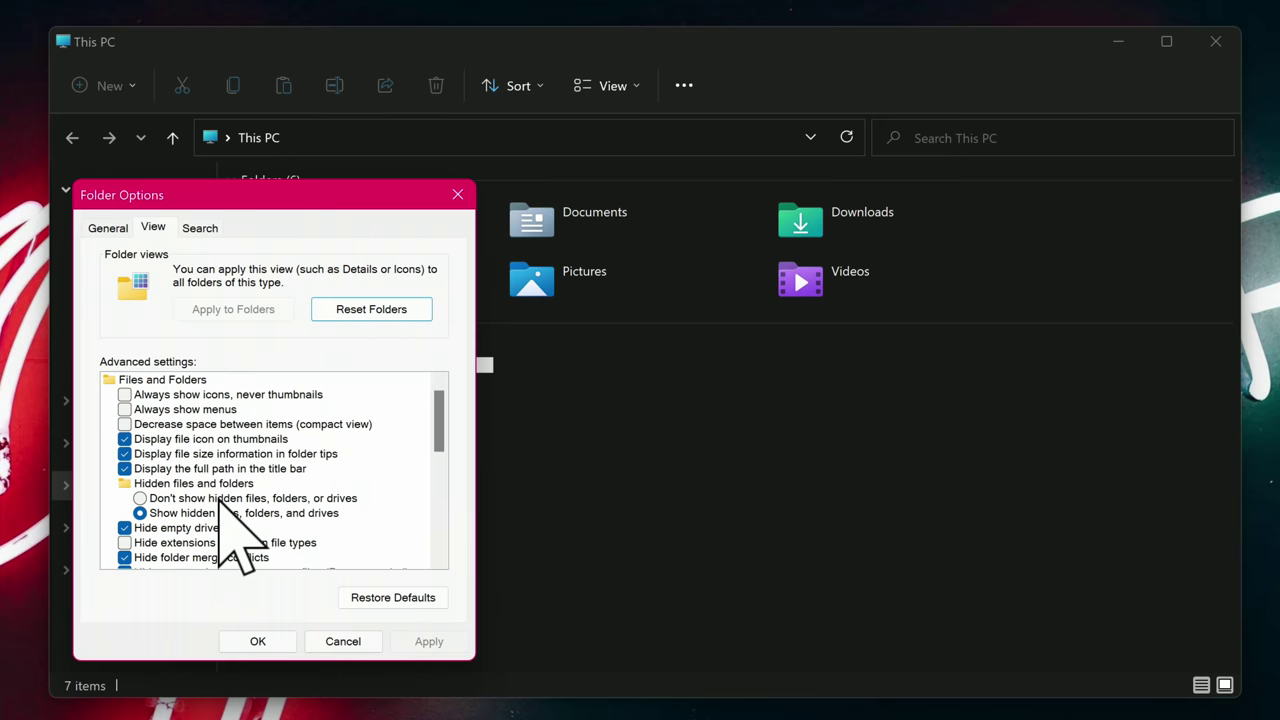
left_click(214, 425)
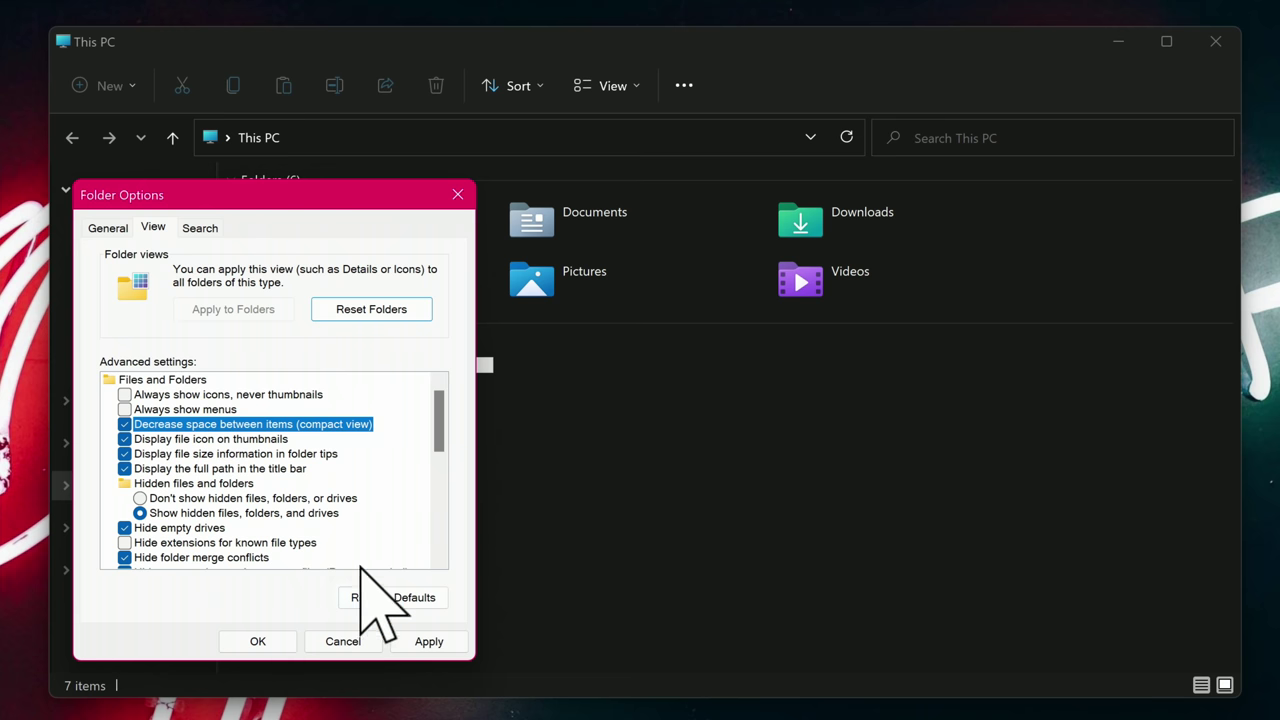
left_click(420, 641)
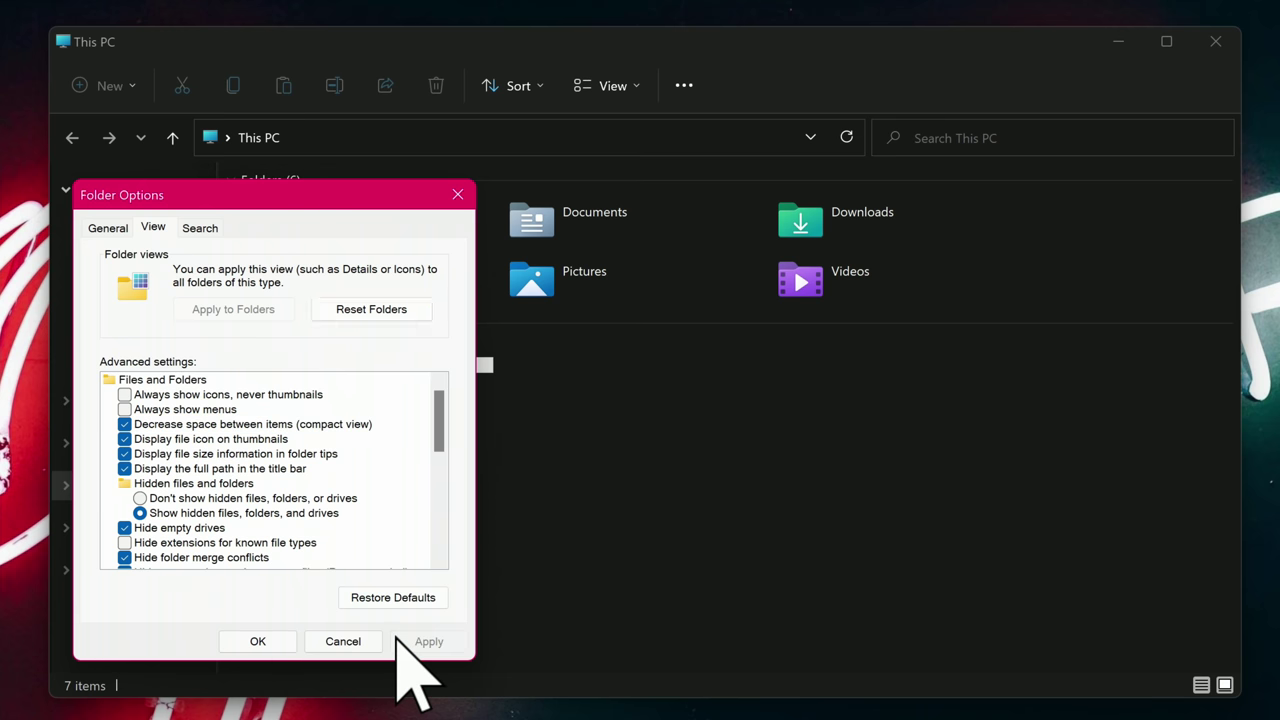
Confirm the Folder Options settings and close the dialog.
left_click(262, 641)
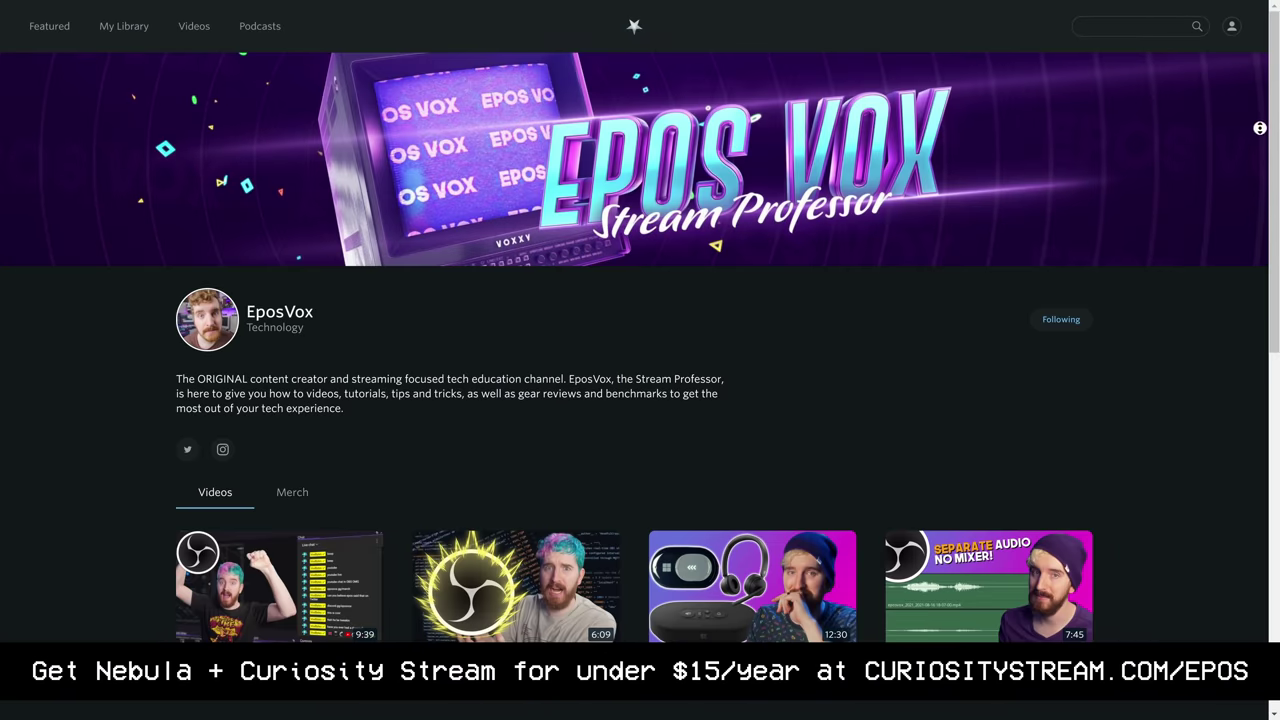
Switch to the Nebula website and look through the video list on the EposVox channel page.
scroll(1259, 128, "down", 2)
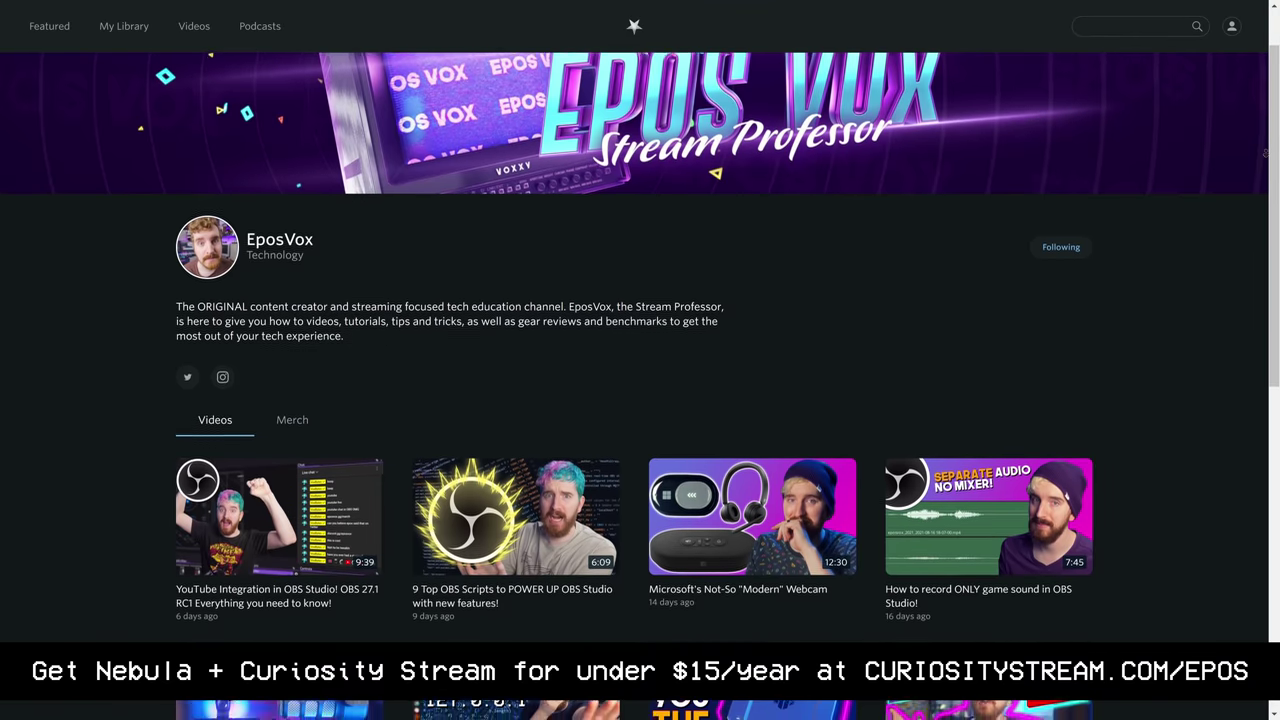
scroll(1264, 152, "down", 2)
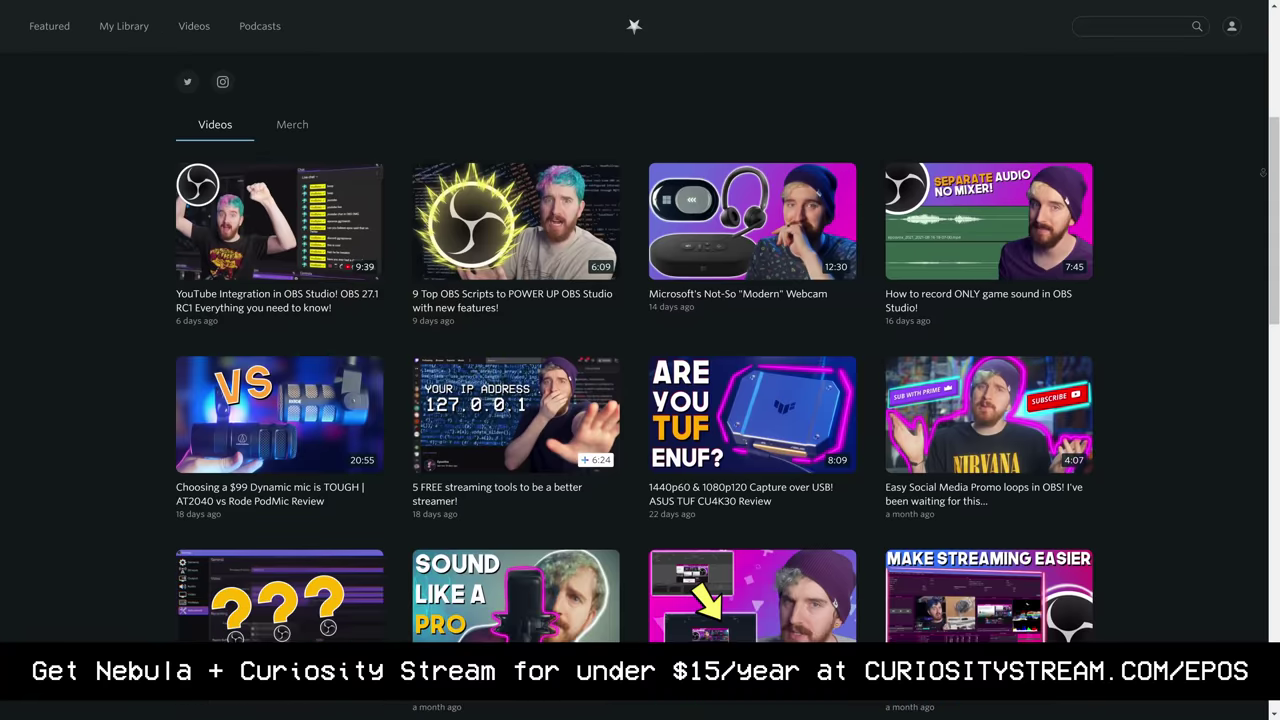
scroll(640, 380, "down", 3)
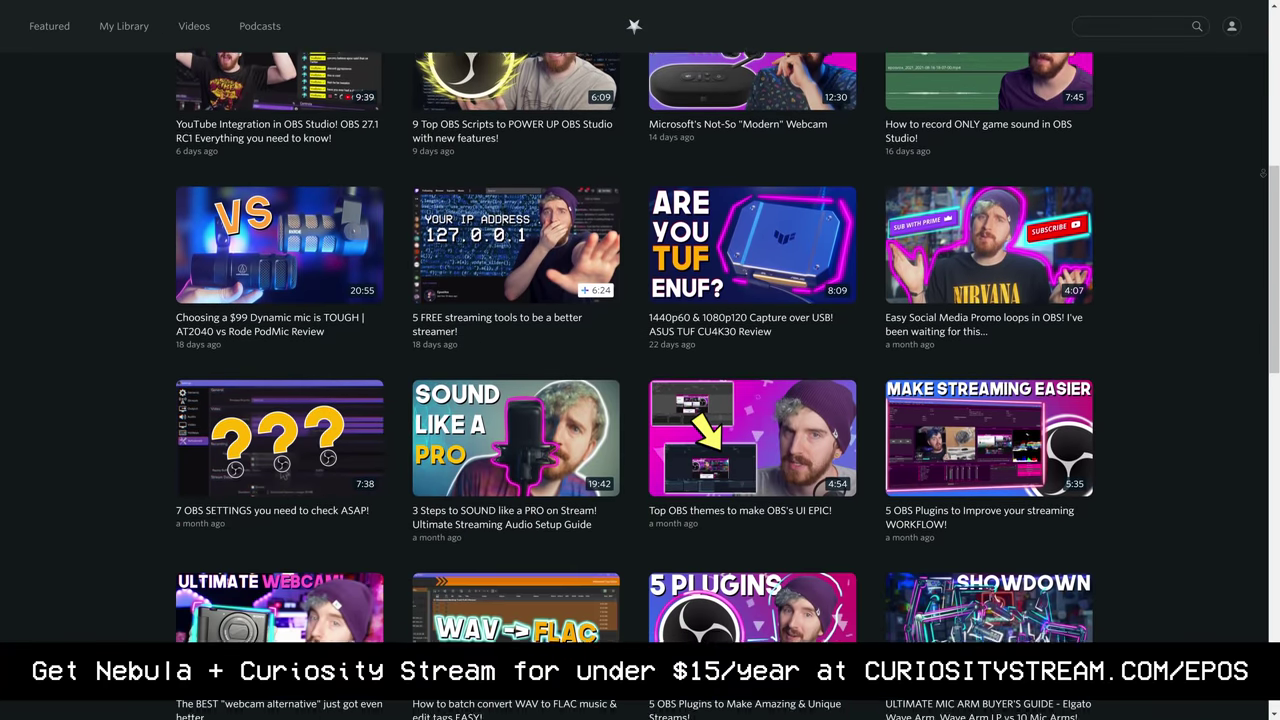
scroll(640, 380, "down", 3)
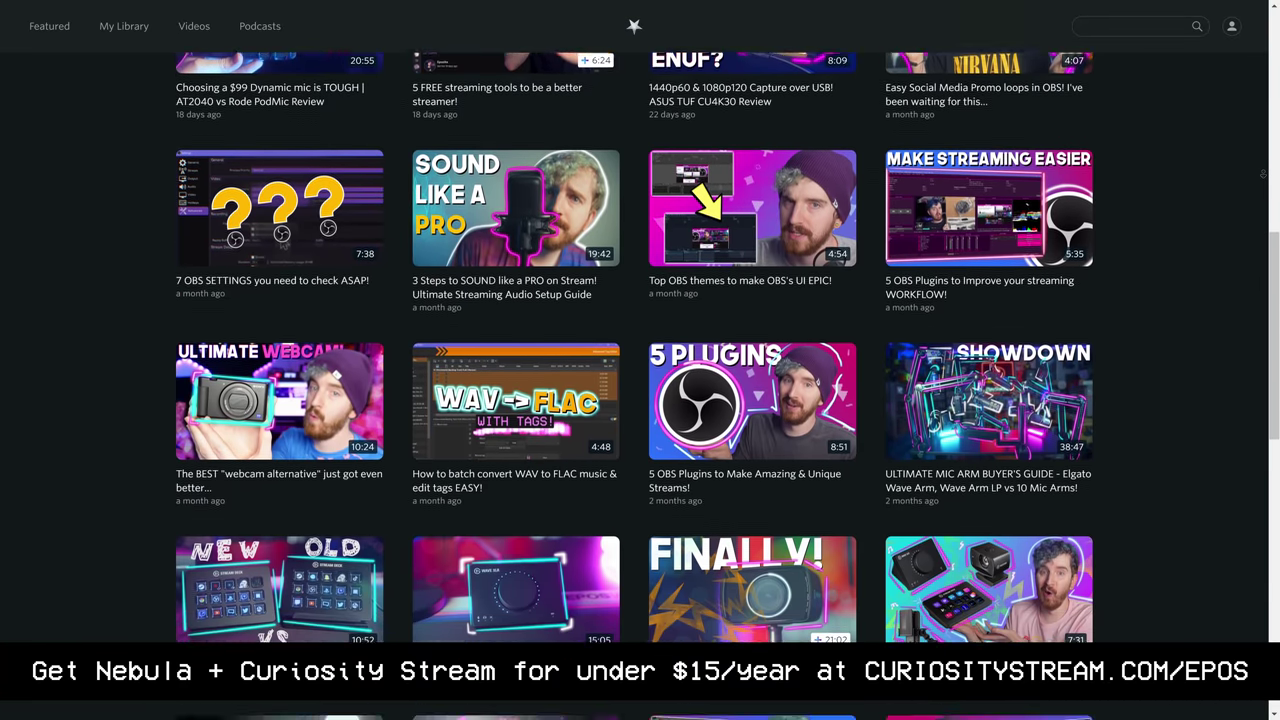
scroll(640, 380, "down", 3)
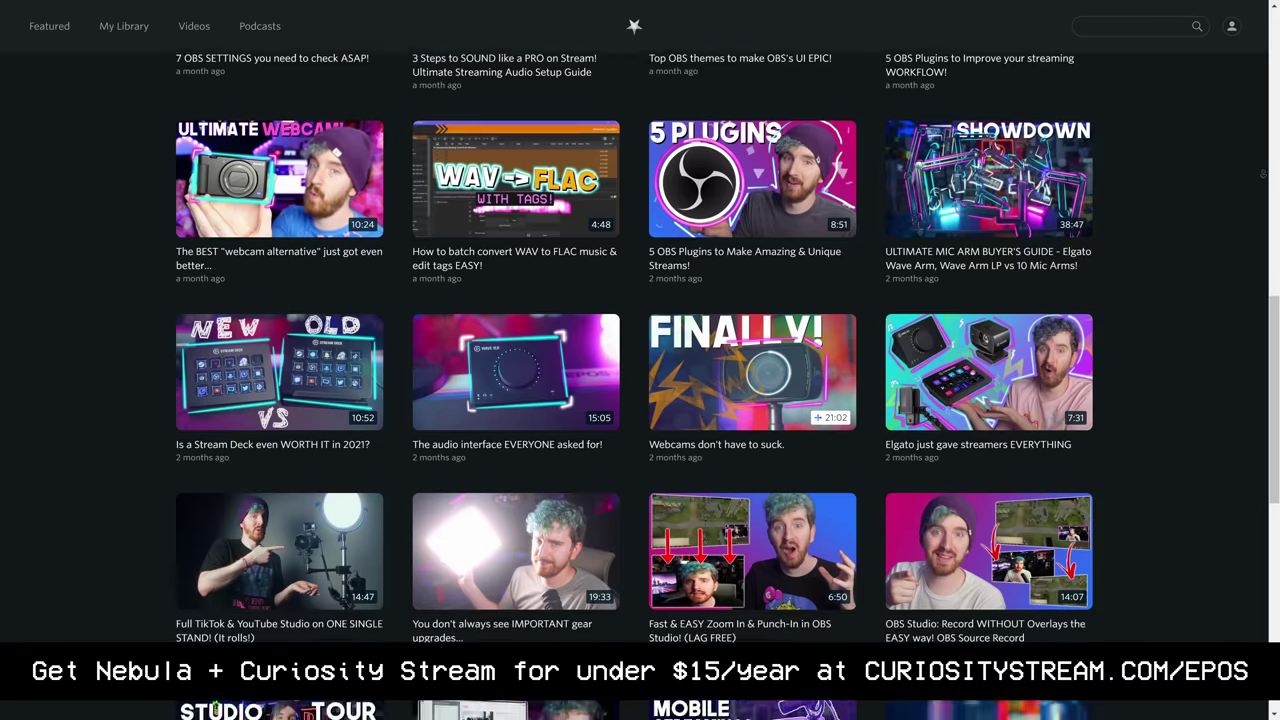
scroll(640, 380, "down", 3)
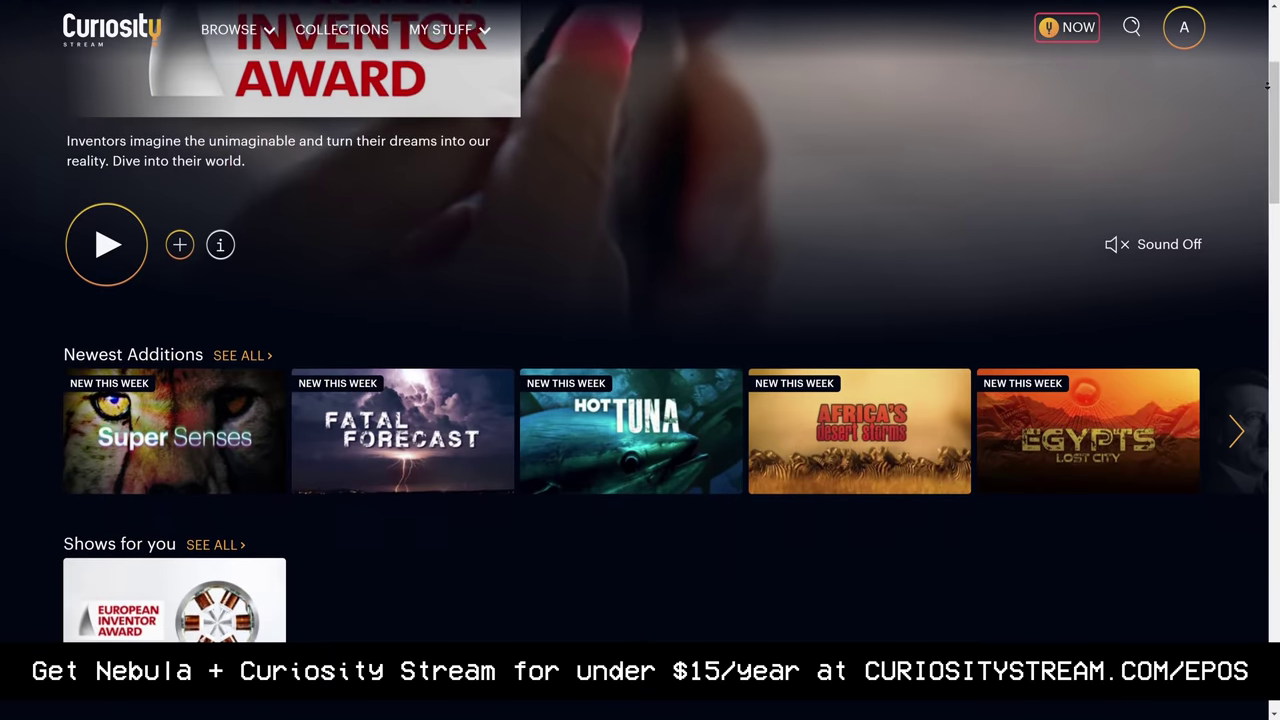
Switch to the Curiosity Stream website and look through the newest additions, suggested shows and People & Places on its home page.
scroll(640, 420, "down", 2)
scroll(640, 420, "down", 2)
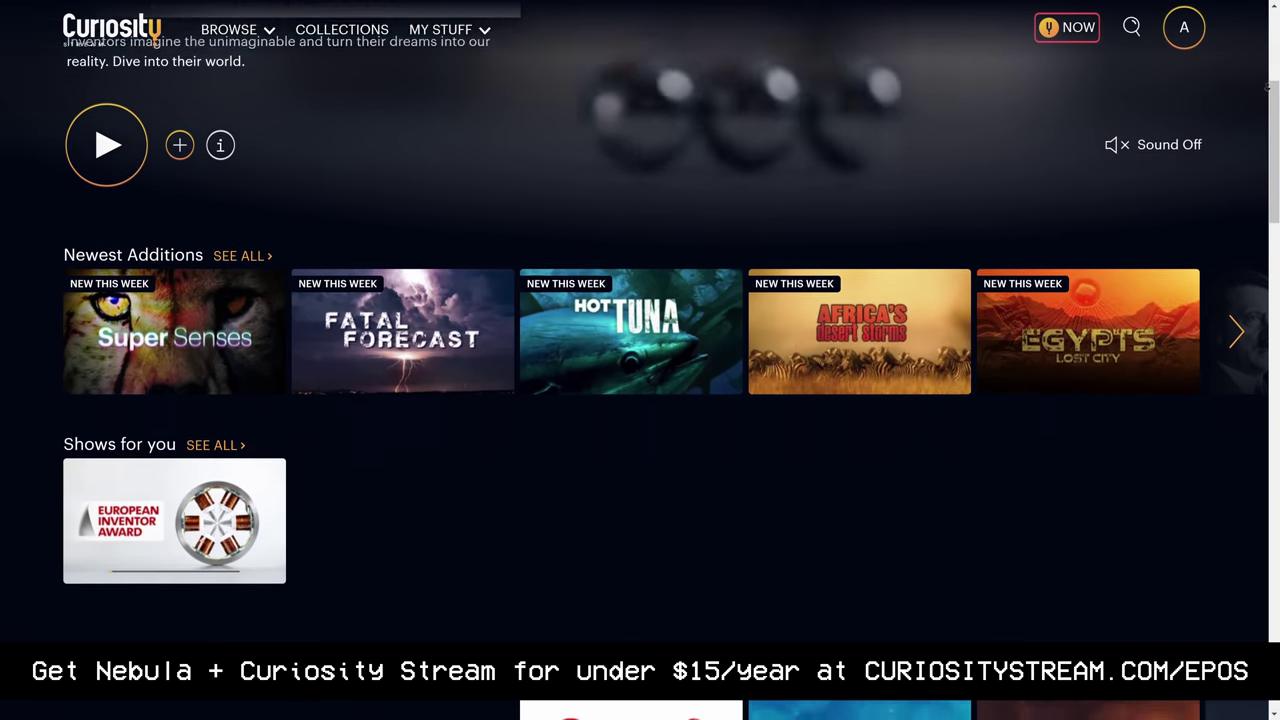
scroll(640, 420, "down", 2)
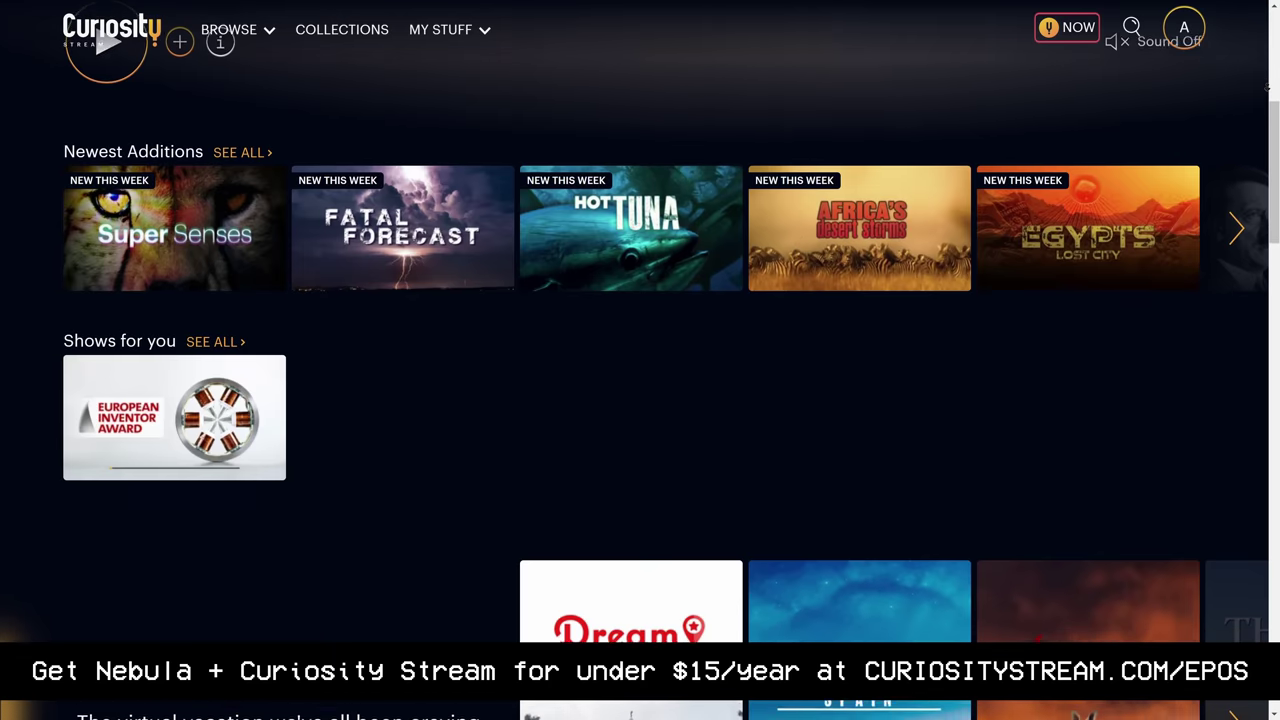
scroll(640, 420, "down", 2)
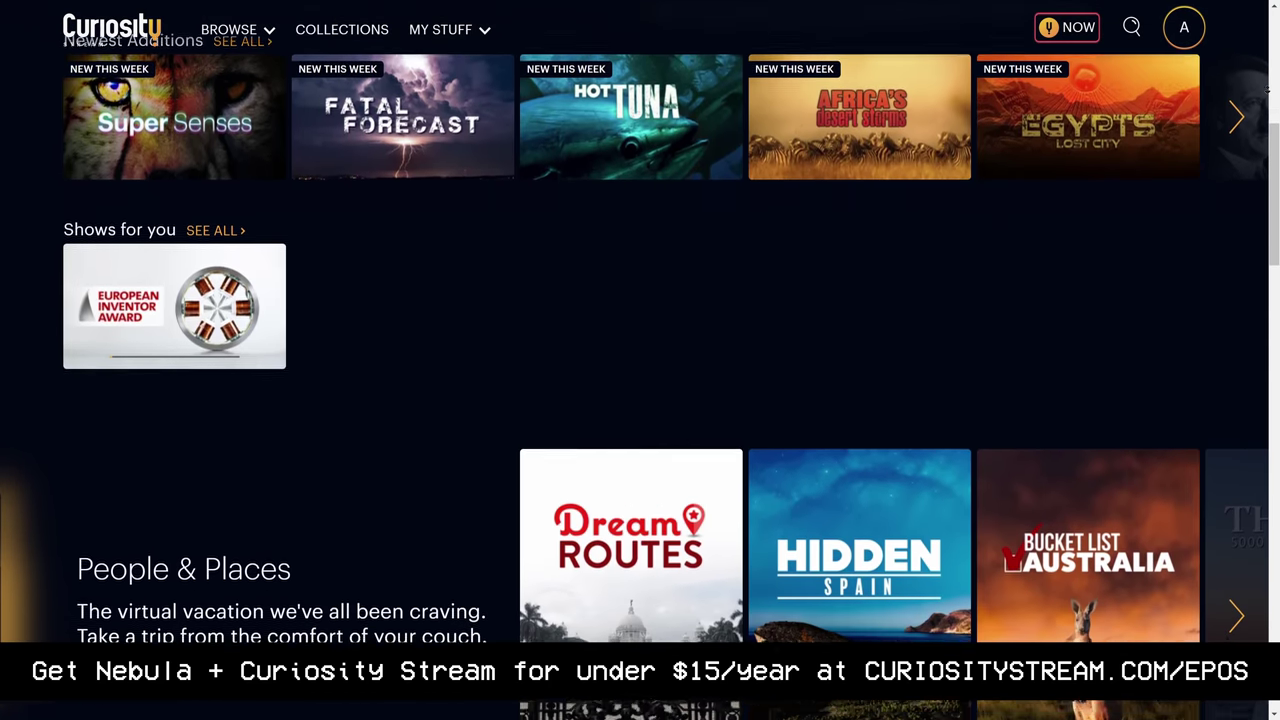
scroll(640, 420, "down", 1)
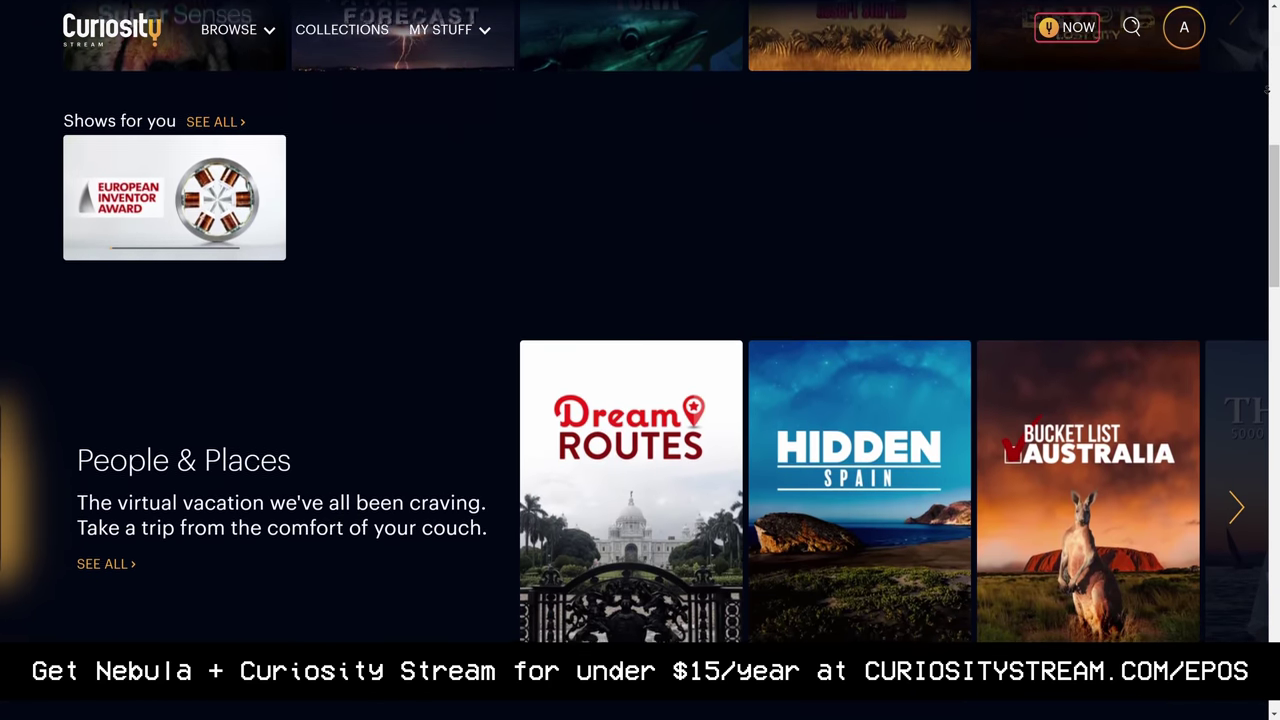
scroll(640, 420, "down", 1)
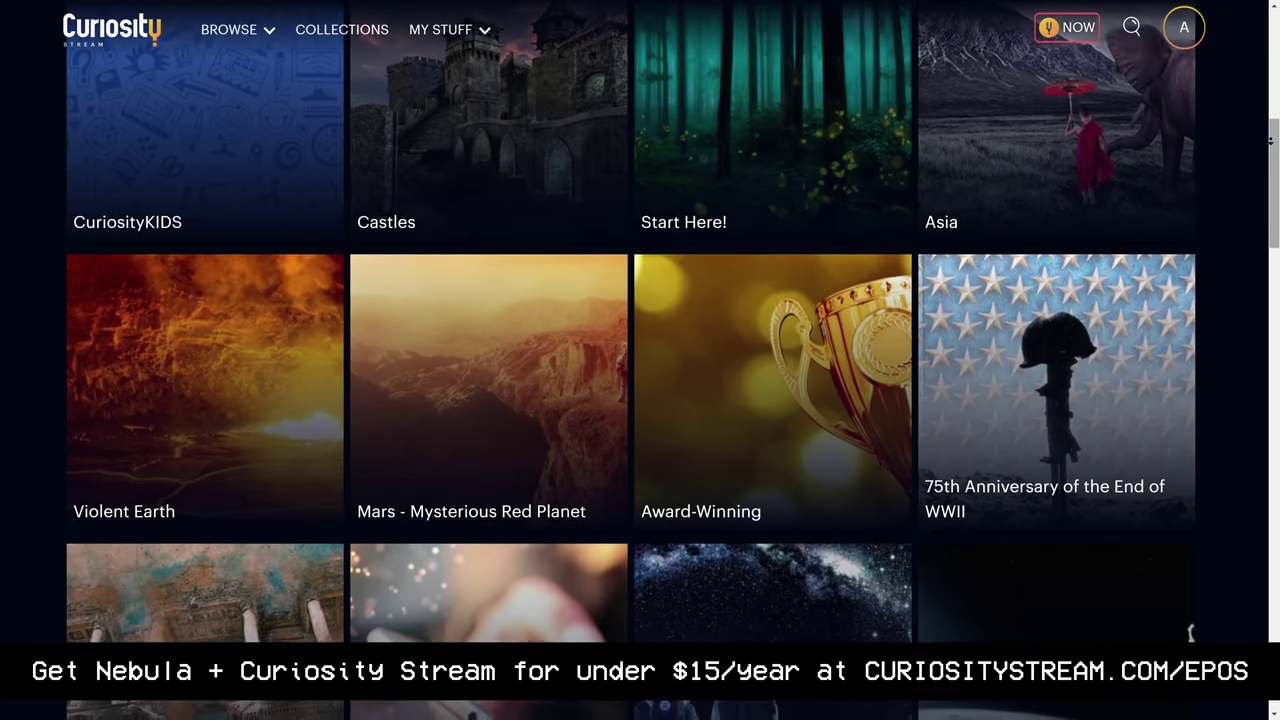
Look through the Curiosity Stream collections, return to the beginning of the page and open the site search.
scroll(640, 360, "down", 1)
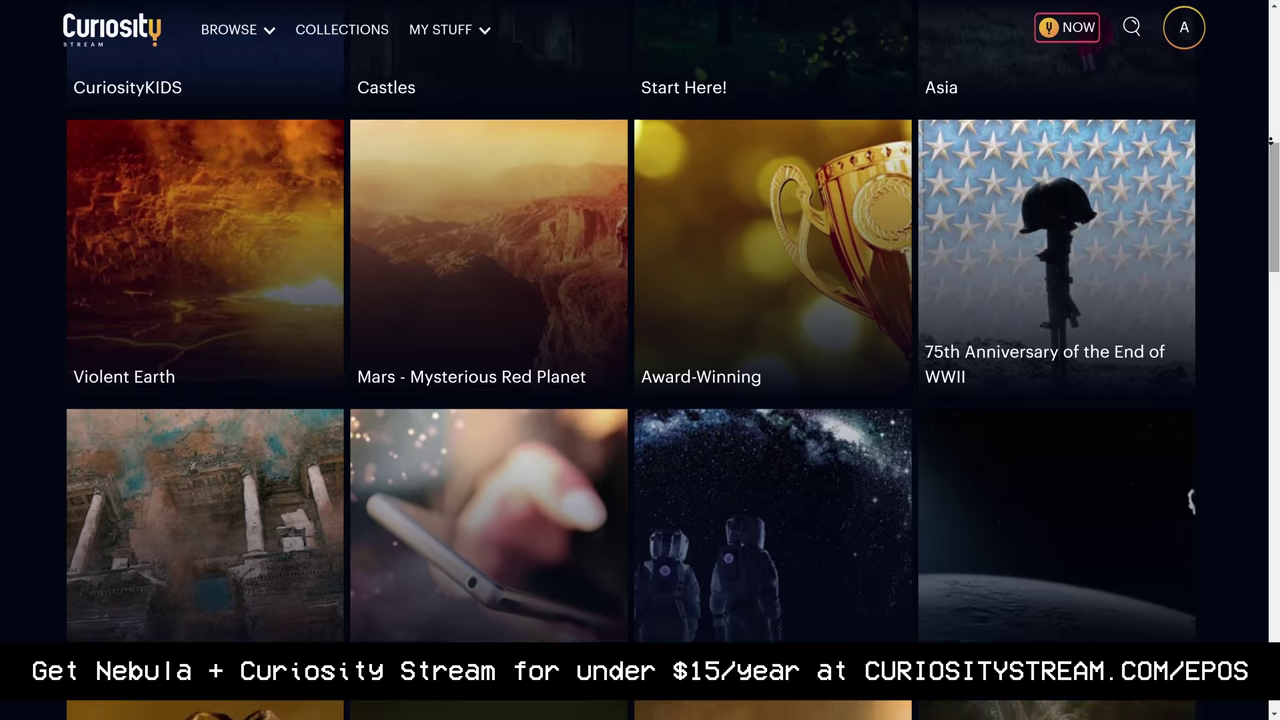
scroll(640, 360, "down", 1)
scroll(640, 360, "down", 1)
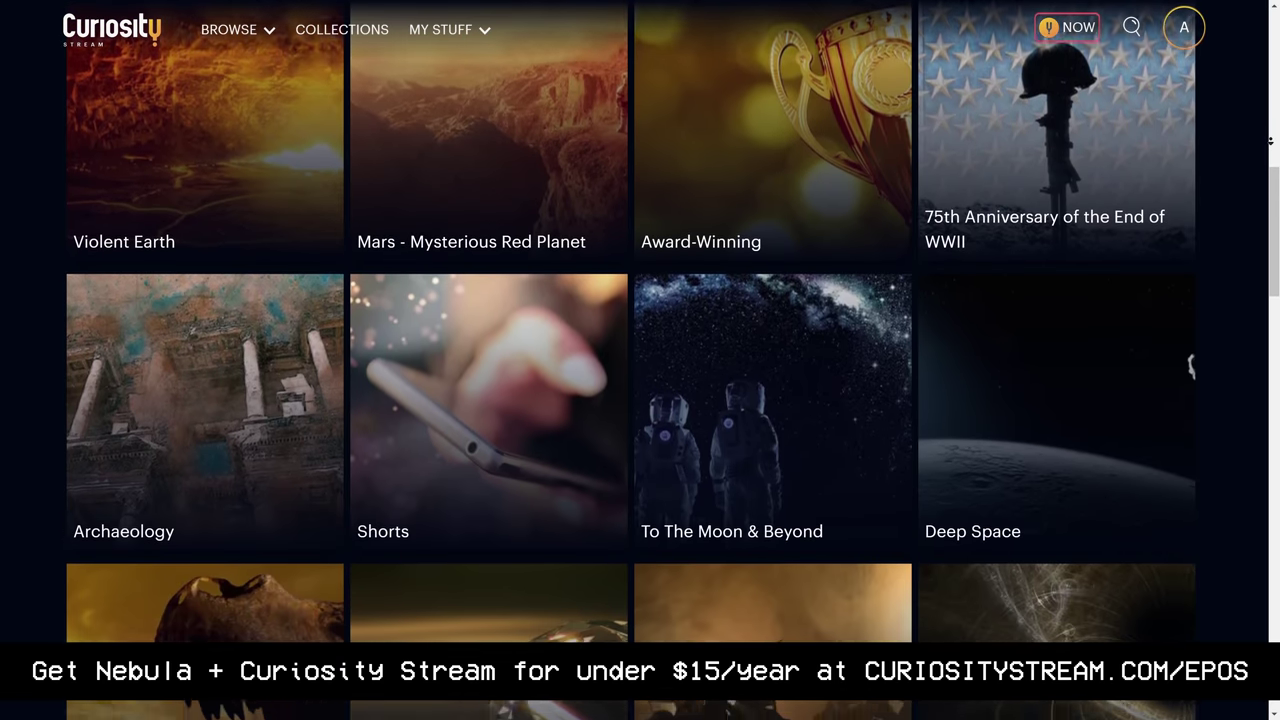
scroll(640, 360, "down", 3)
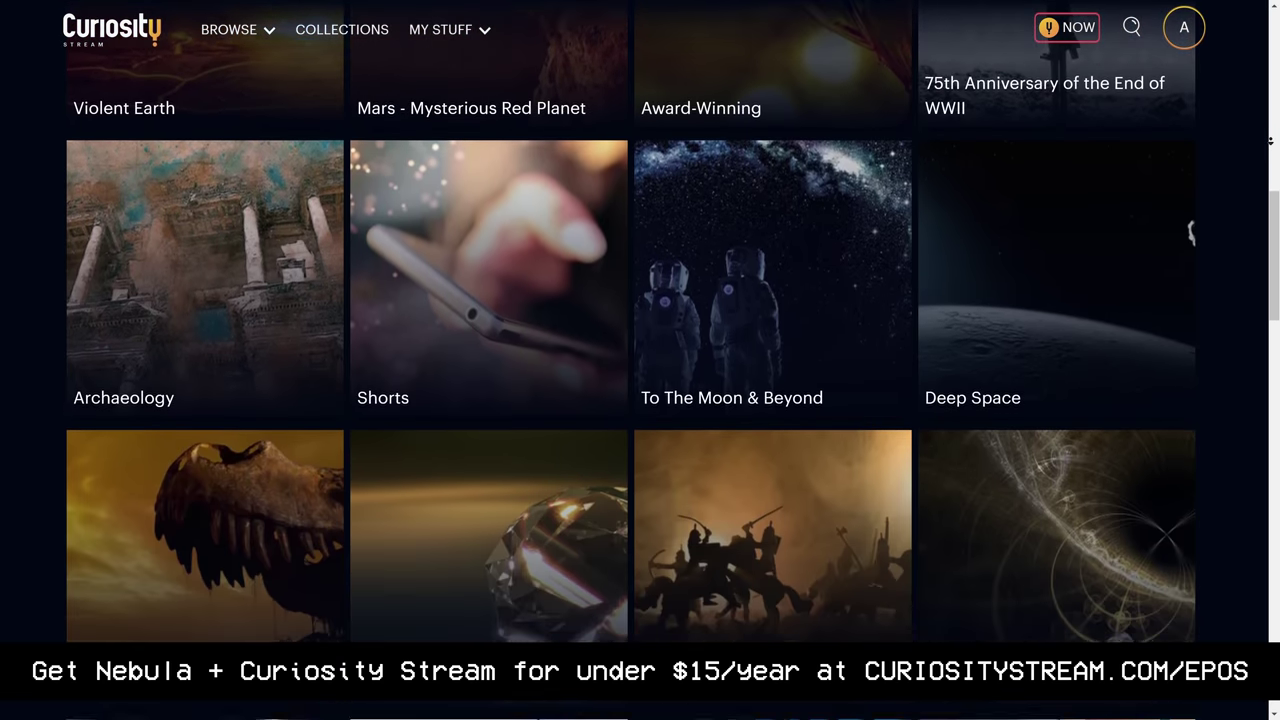
scroll(1185, 200, "up", 10)
left_click(1133, 30)
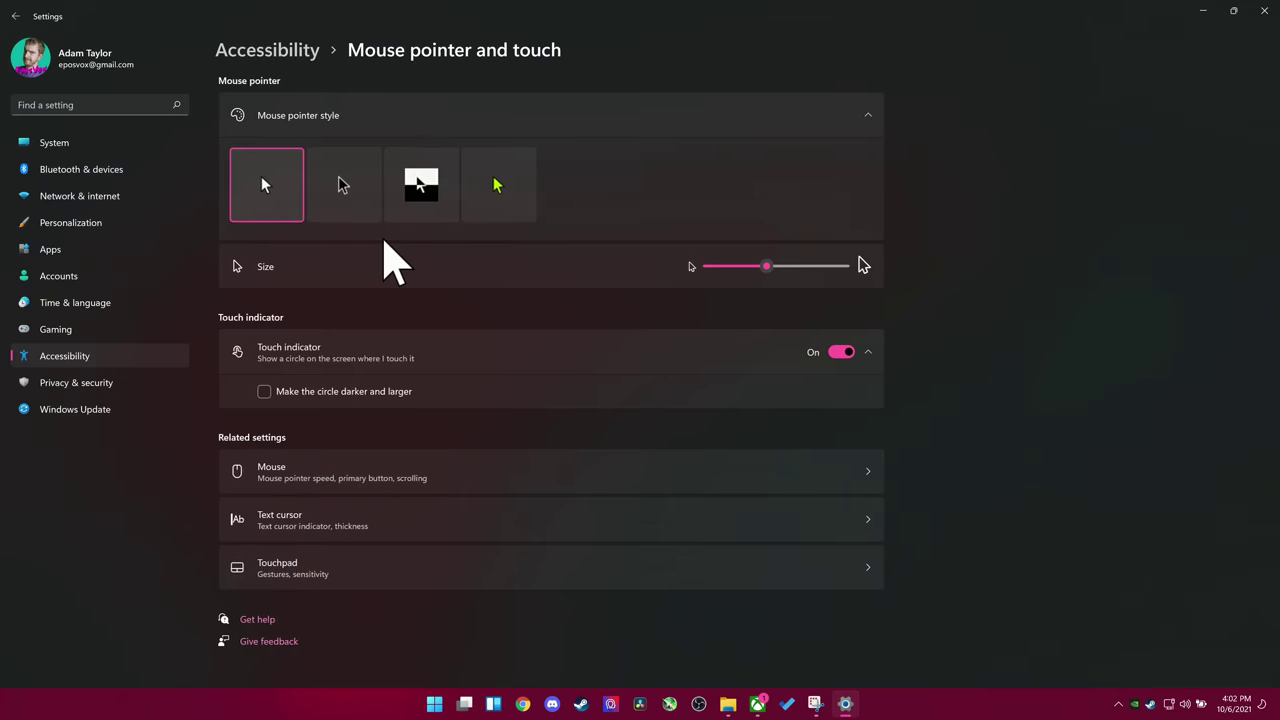
In the Accessibility mouse pointer settings, try the inverted and custom pink and blue pointer styles, choose the black style, and increase the pointer size.
left_click(368, 199)
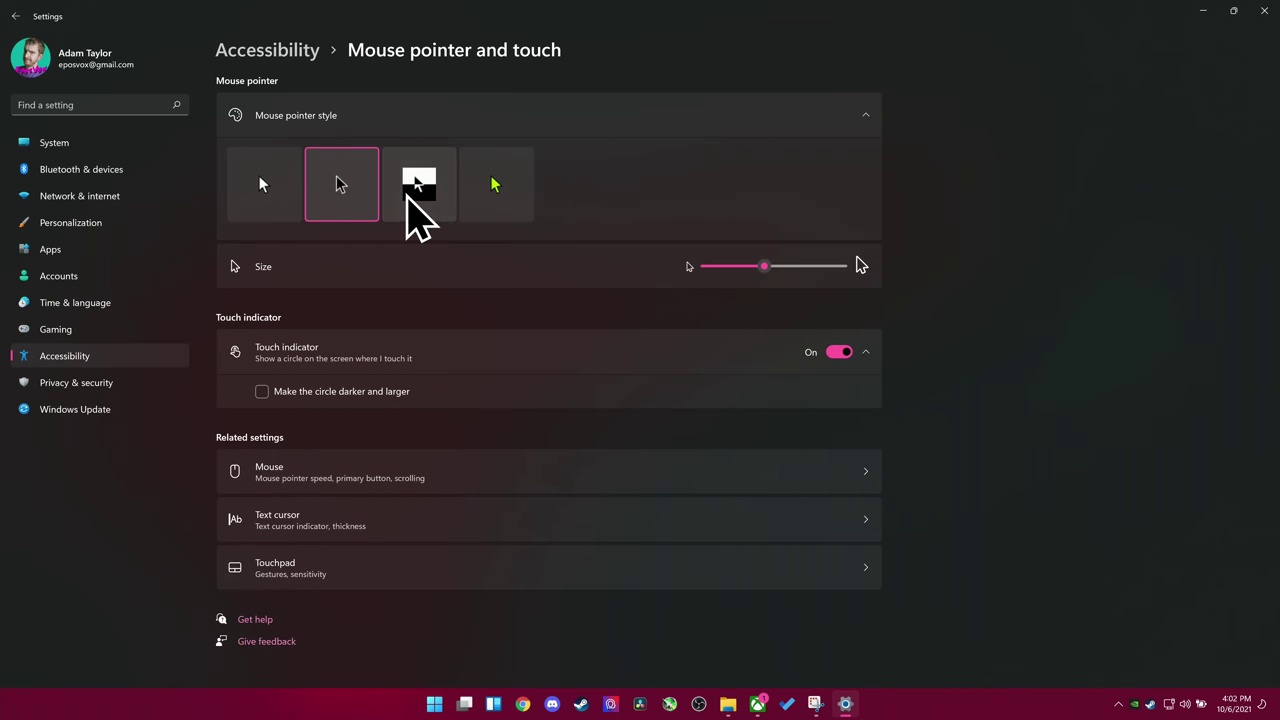
left_click(430, 204)
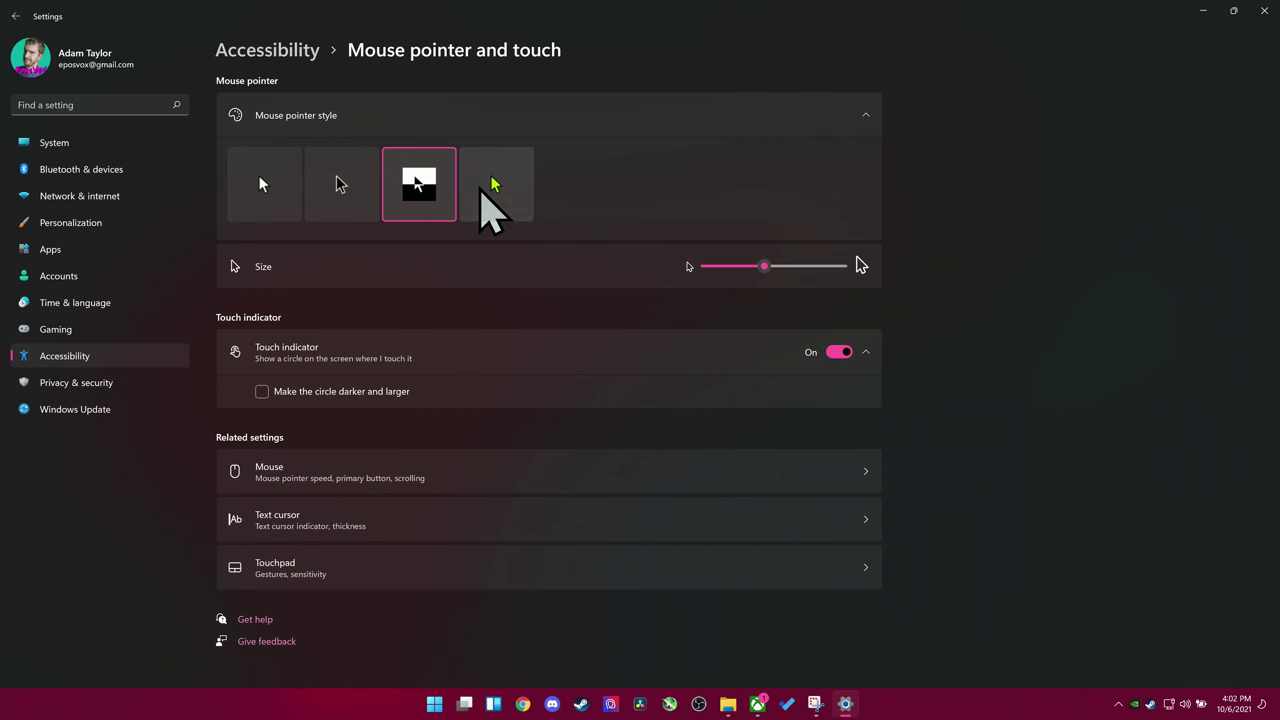
left_click(518, 182)
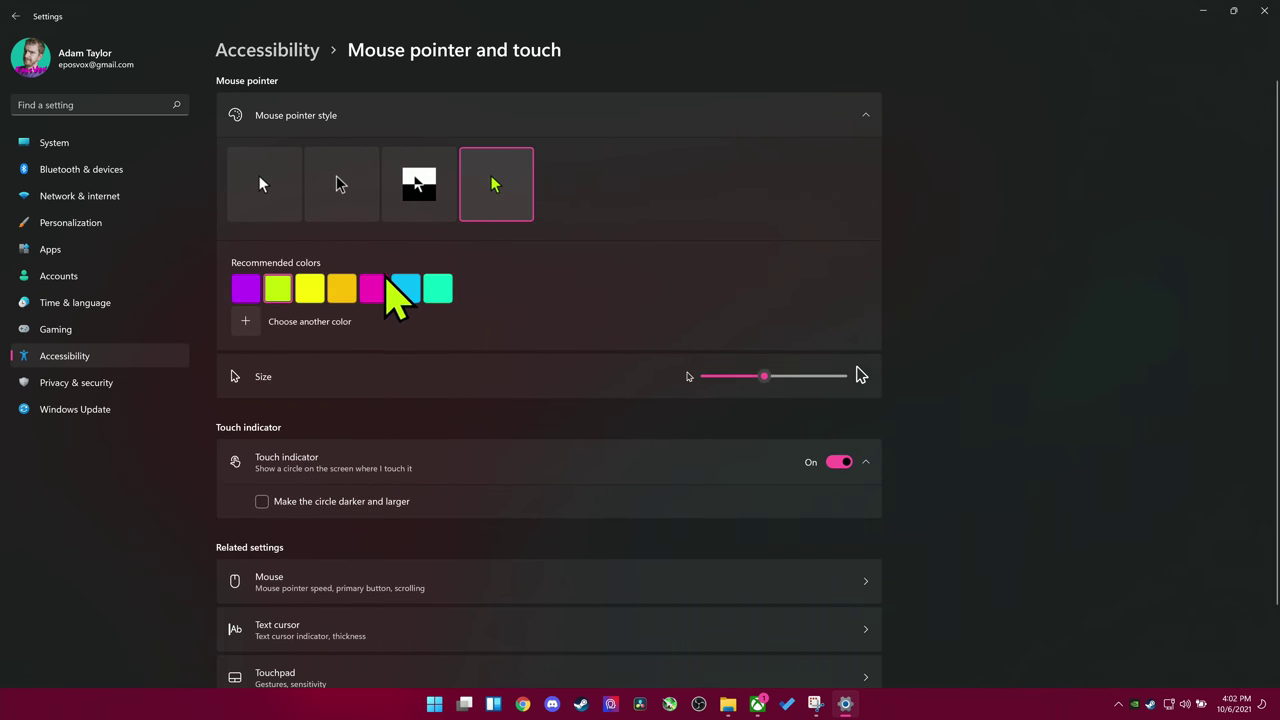
left_click(384, 281)
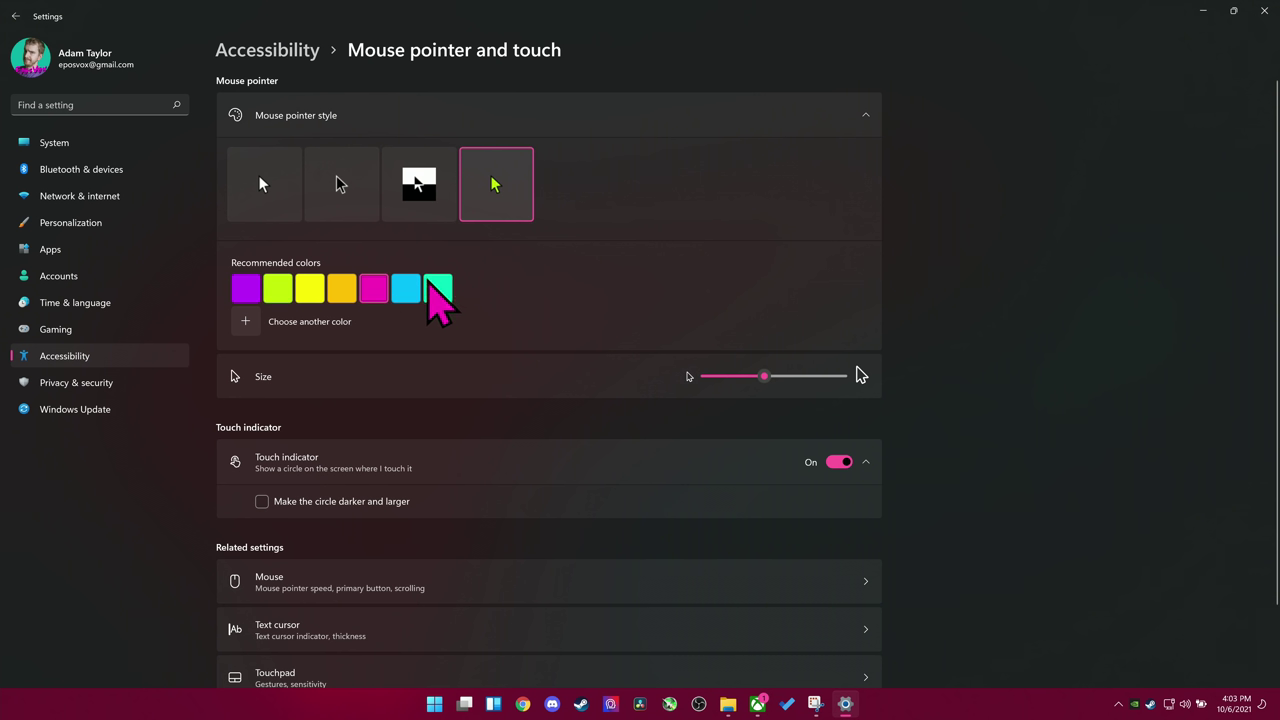
left_click(410, 285)
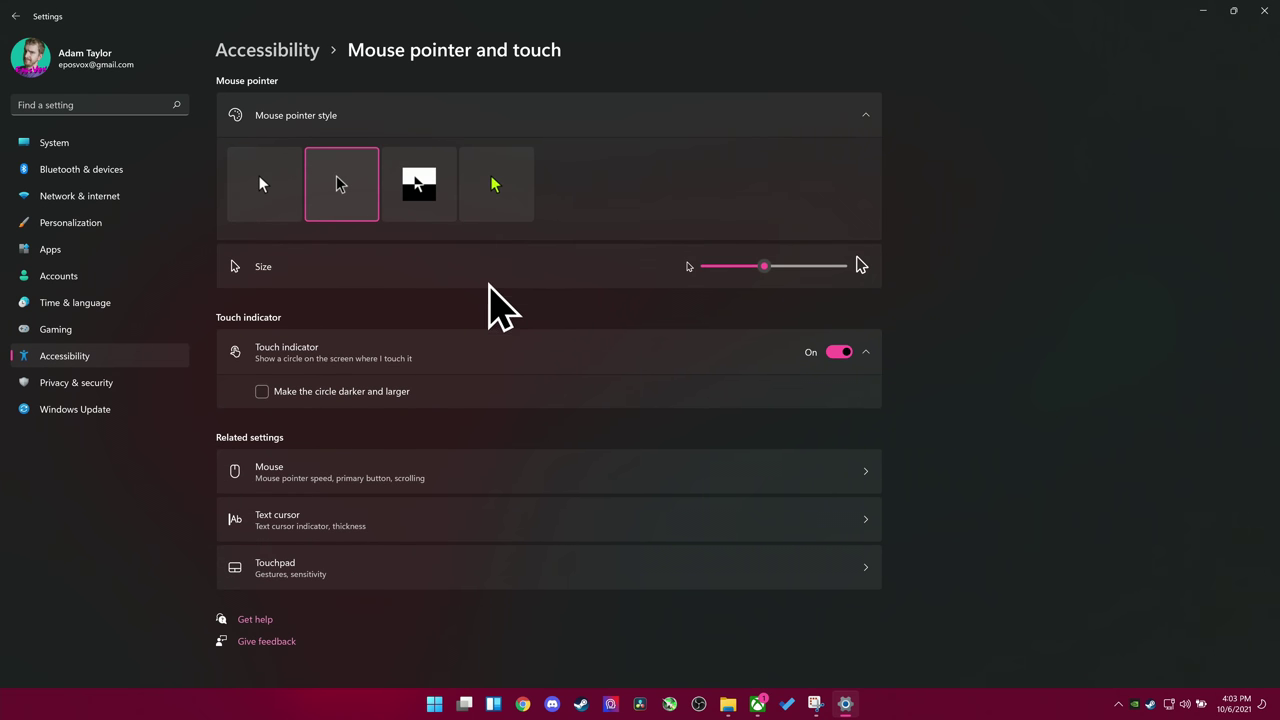
left_click_drag(764, 268, 784, 267)
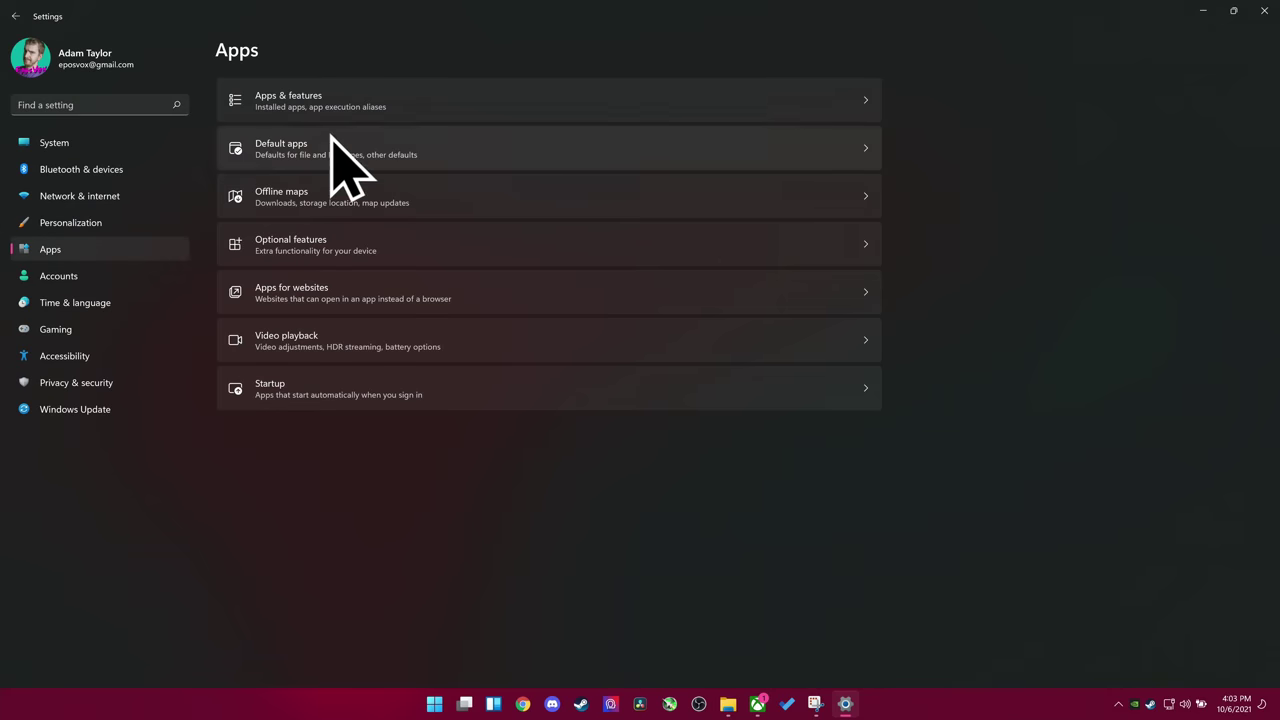
In Apps & features, set where to get apps to Anywhere, but let me know if there's a comparable app in the Microsoft Store.
left_click(377, 106)
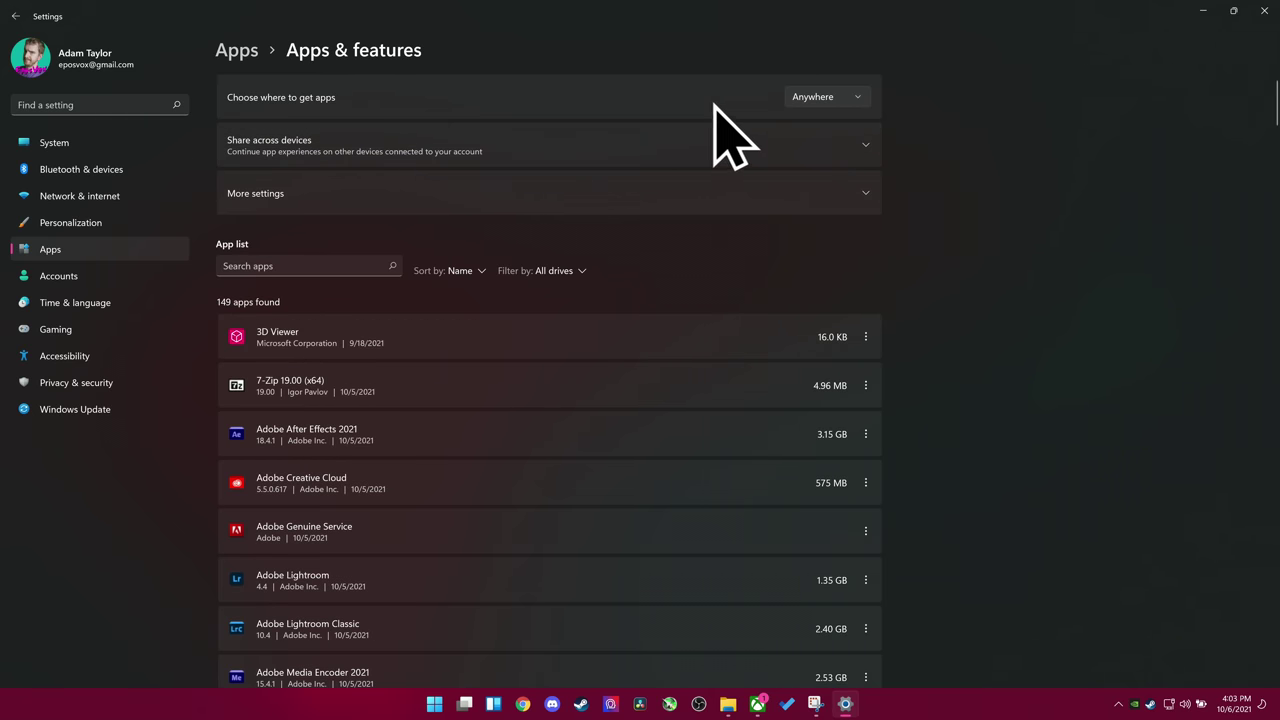
left_click(808, 101)
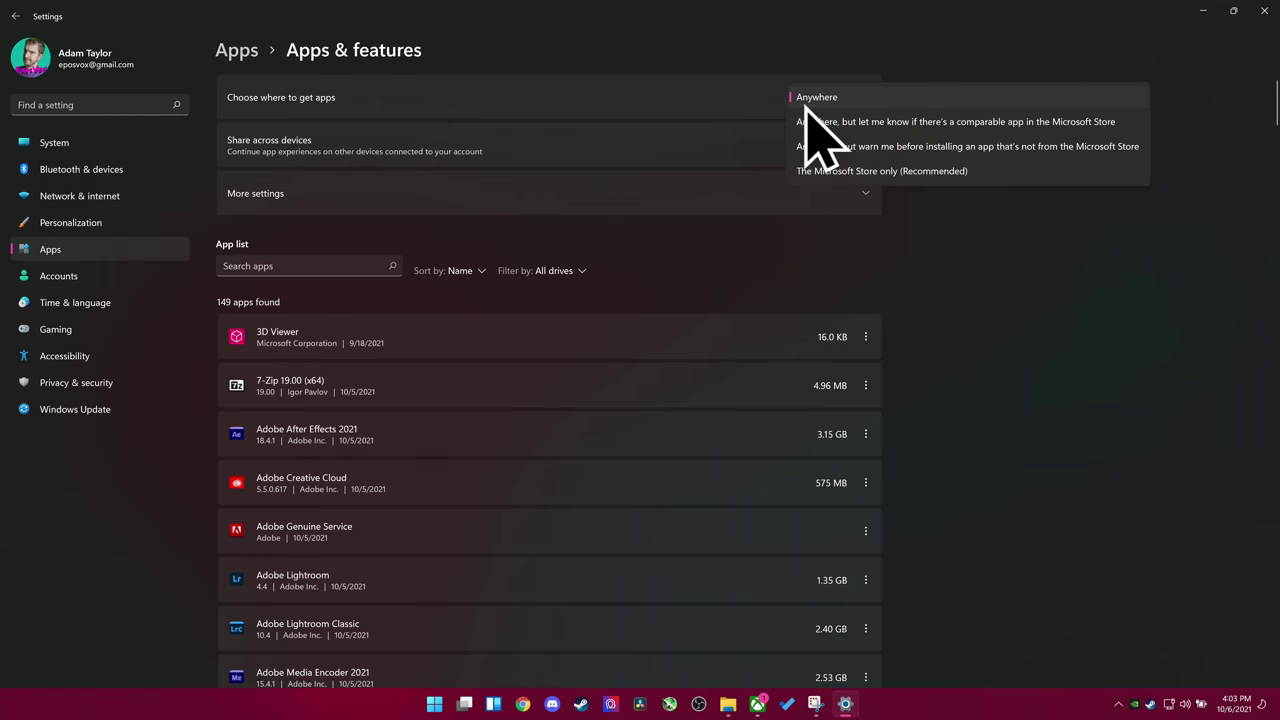
left_click(968, 122)
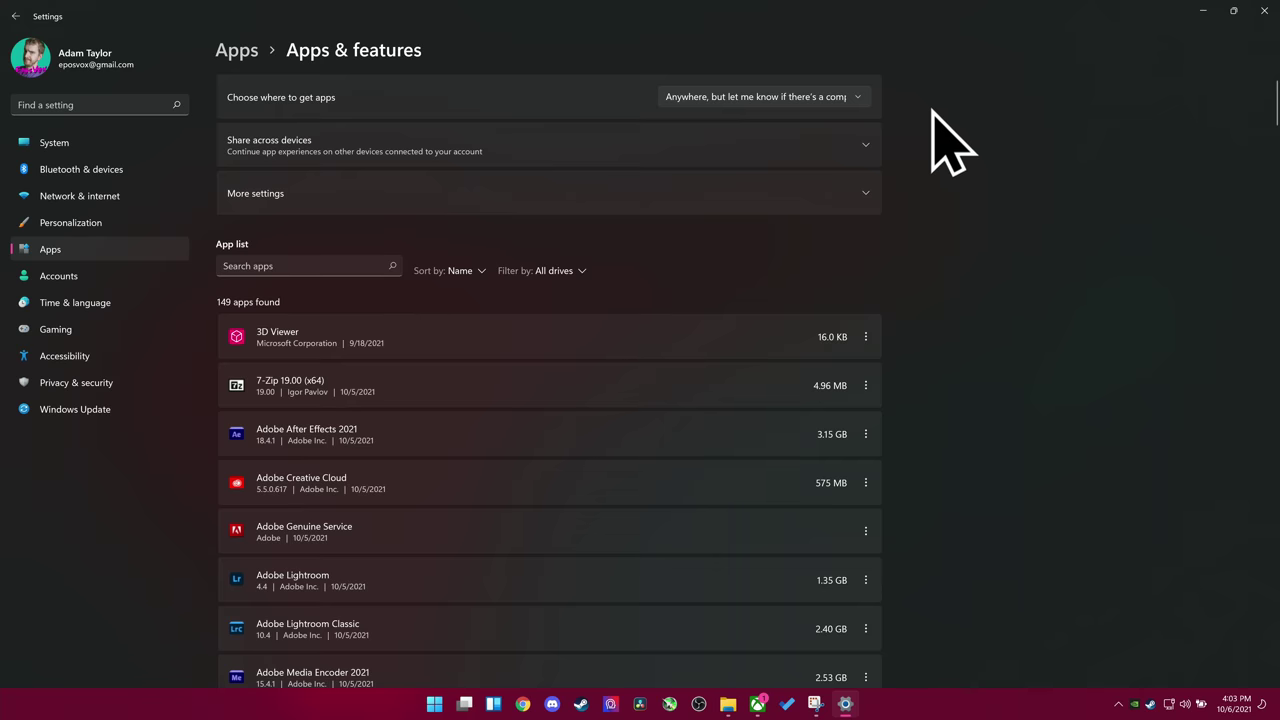
Expand the Share across devices and More settings options in Apps & features and look through the installed app list.
left_click(675, 132)
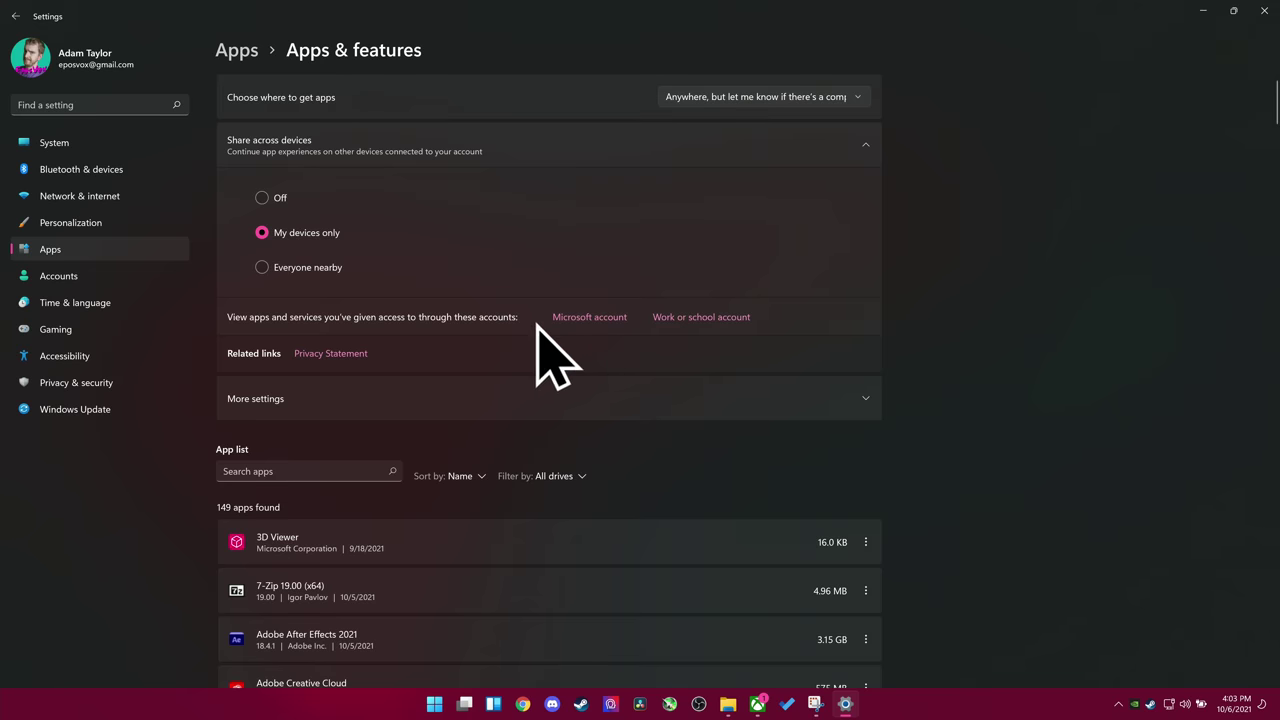
left_click(538, 402)
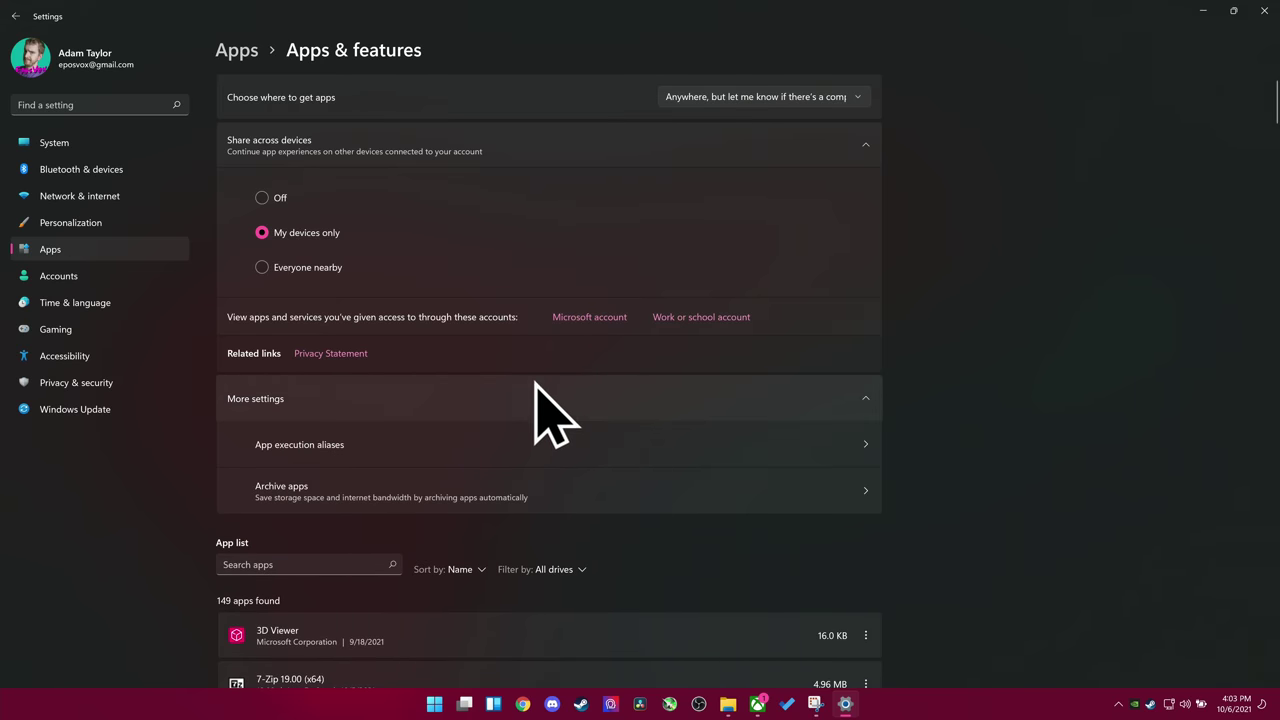
scroll(536, 390, "down", 6)
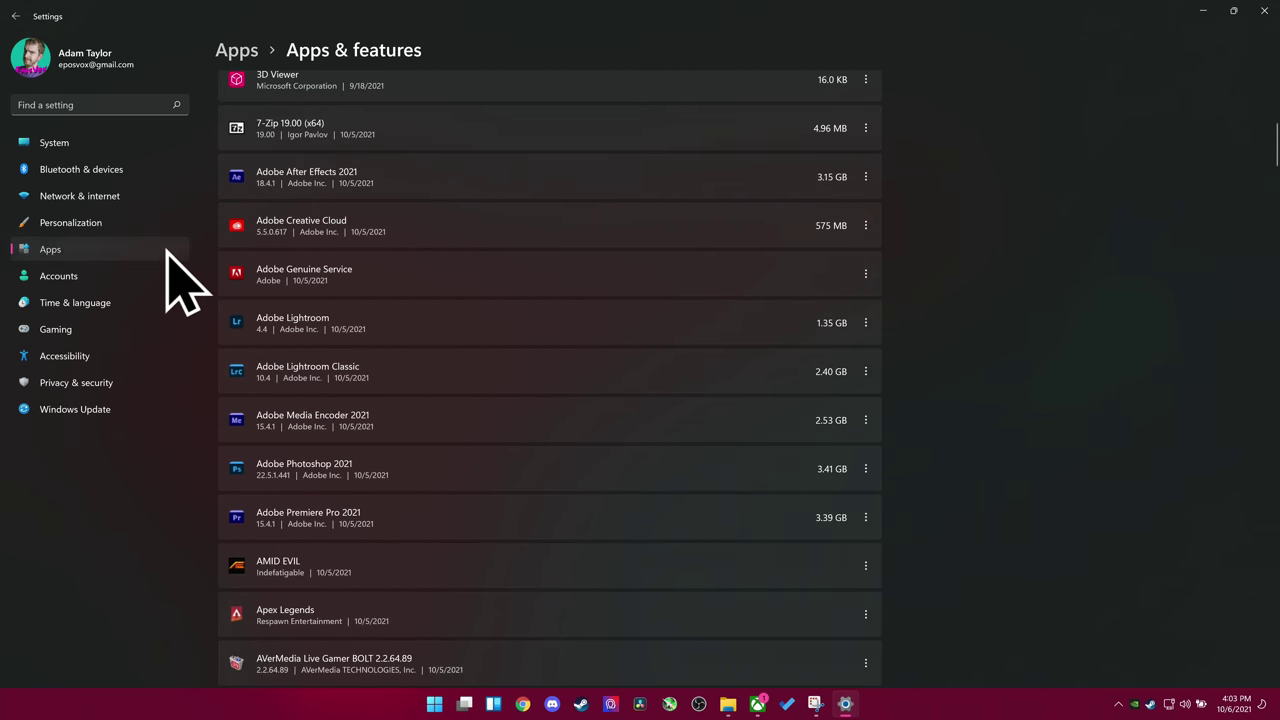
Return to the Apps settings and open the Default apps page.
left_click(167, 251)
left_click(342, 152)
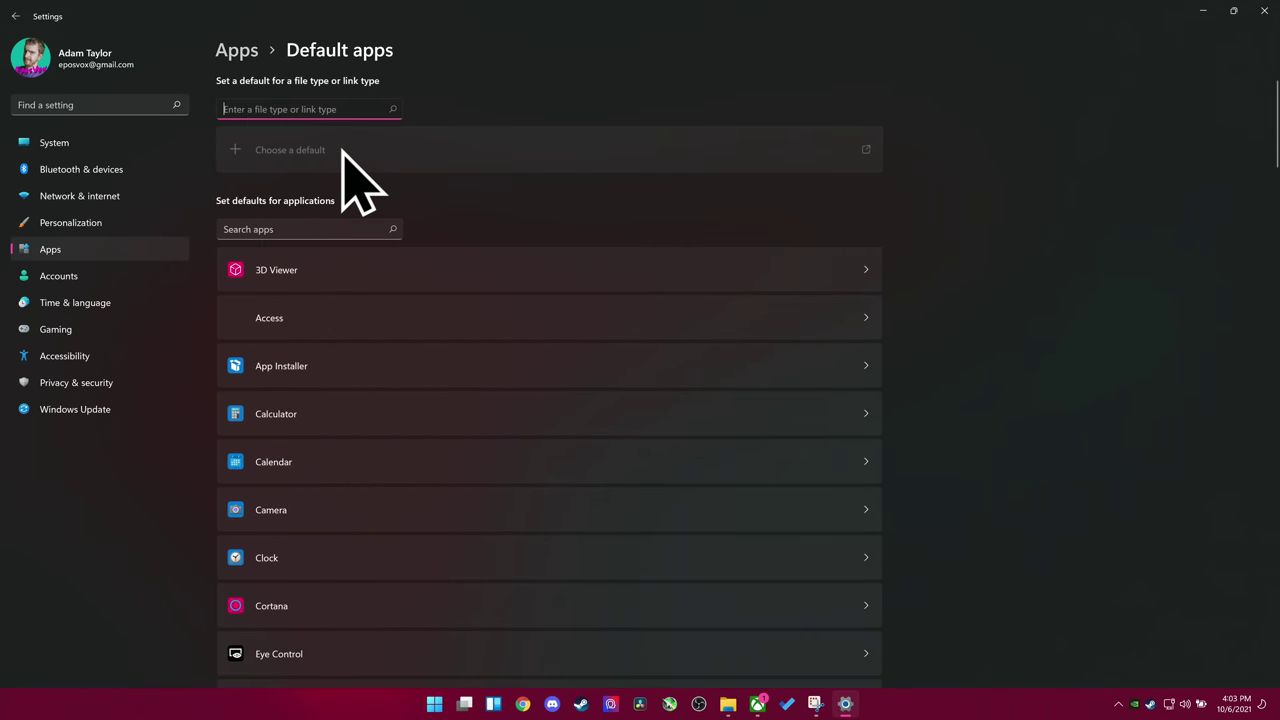